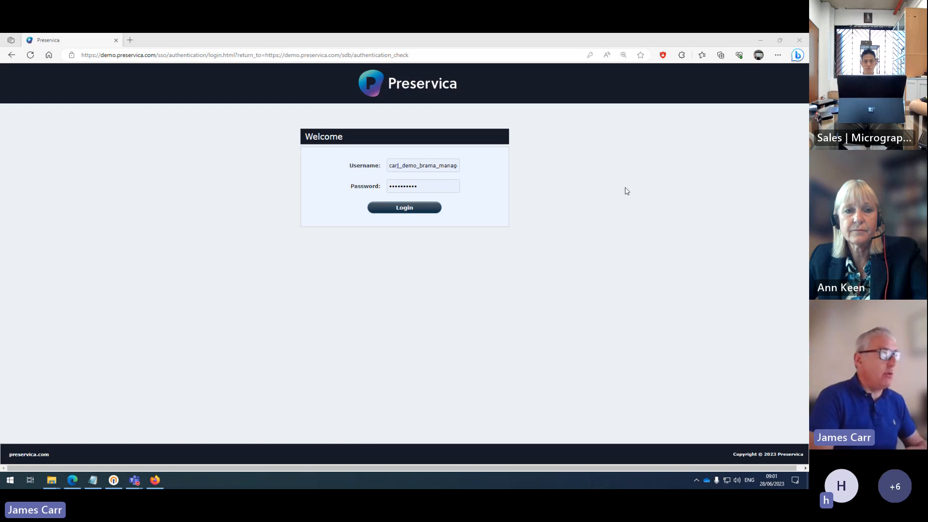
Log in with the credentials already filled in and open the archive Explorer
left_click(400, 211)
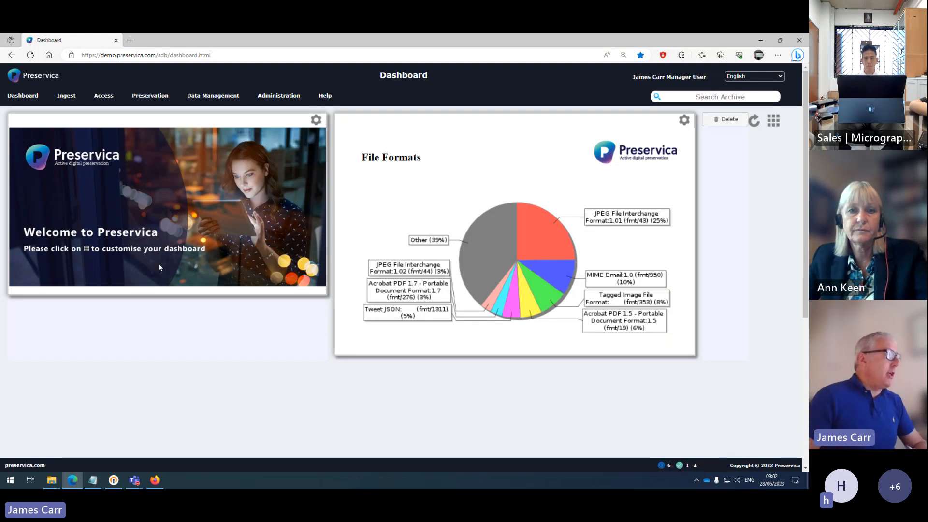
mouse_move(68, 103)
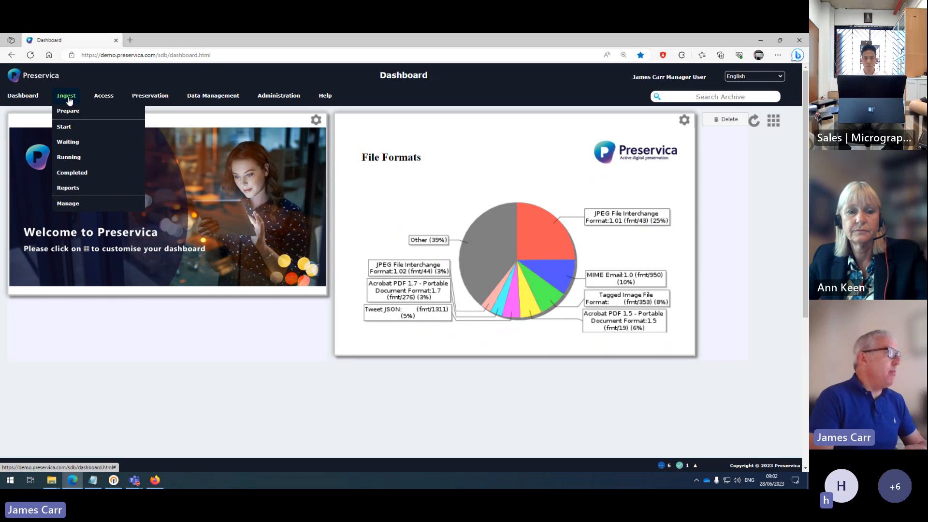
mouse_move(107, 99)
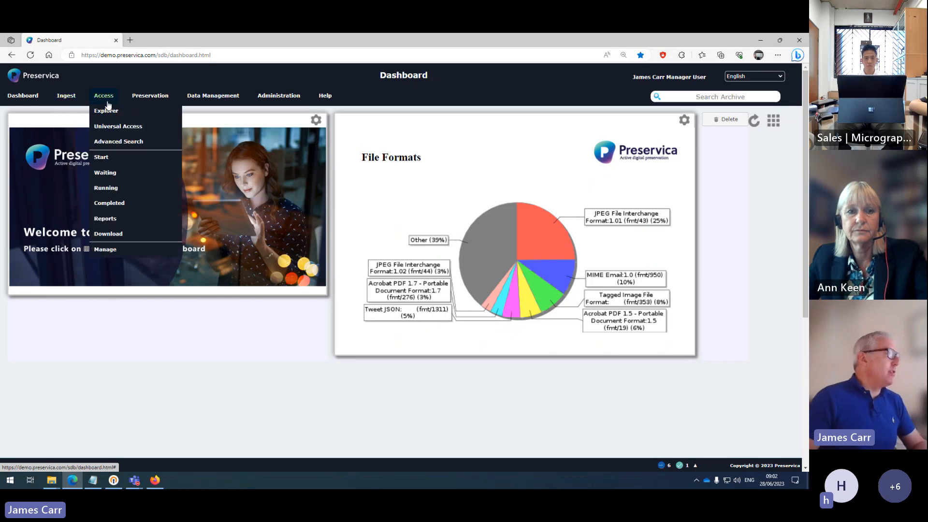
mouse_move(157, 100)
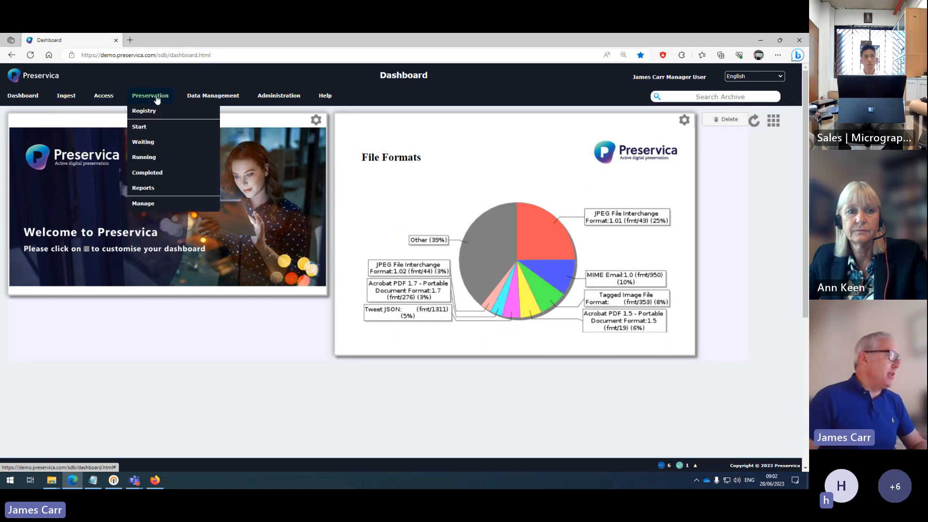
mouse_move(207, 106)
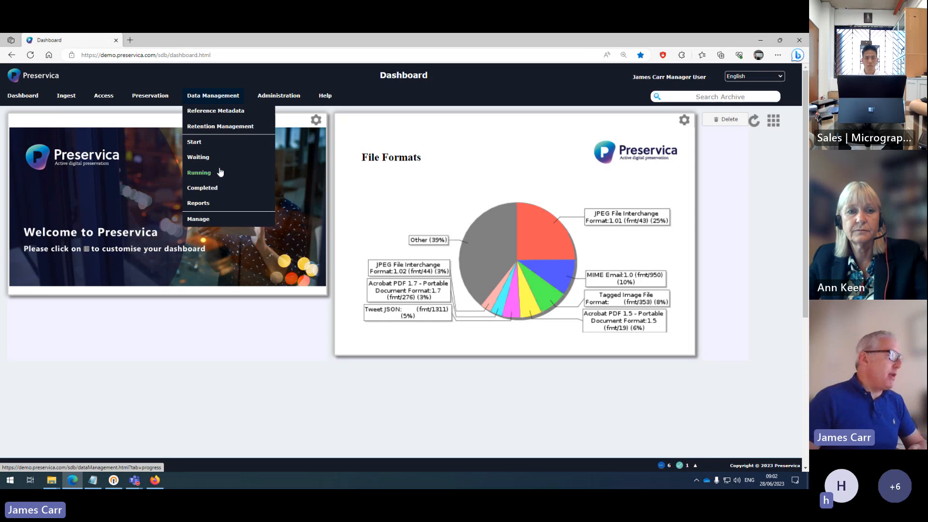
mouse_move(276, 99)
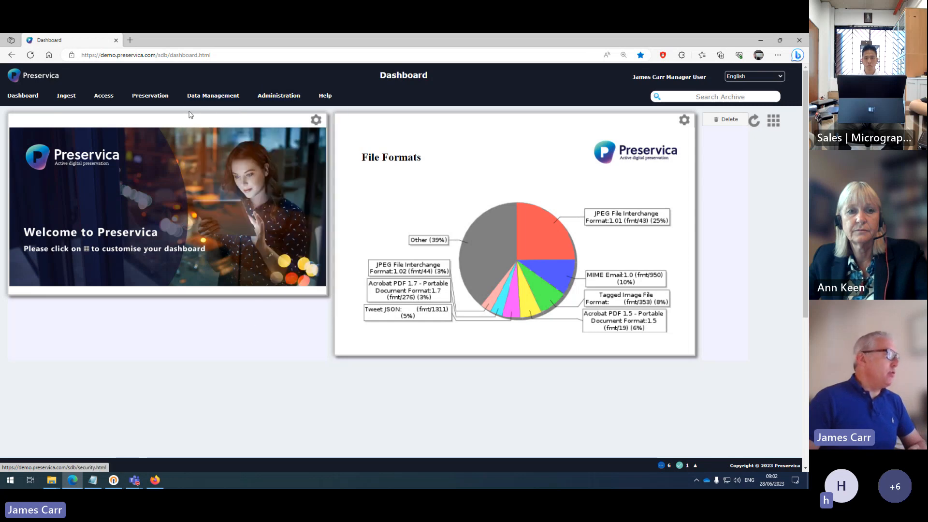
left_click(105, 115)
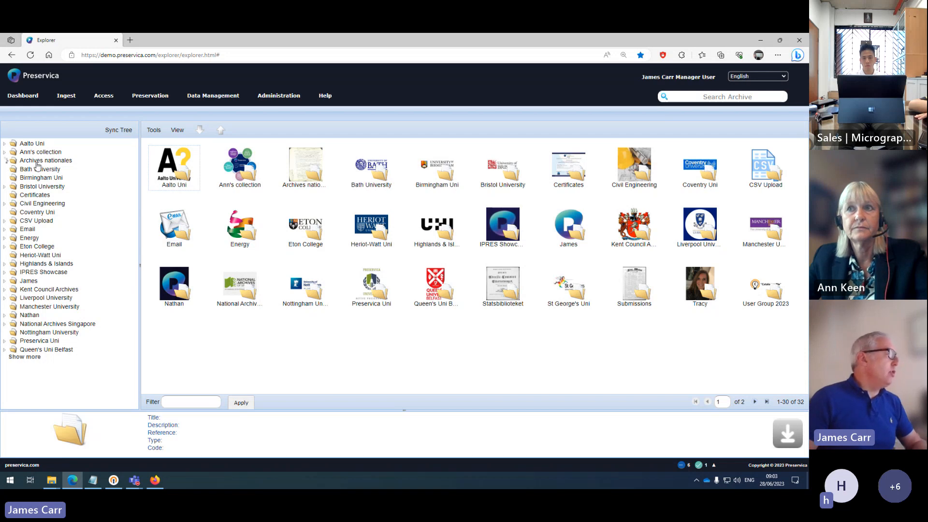
Expand Archives nationales down through Fonds internes and Revue de presse, and open the Europeana 1914 - 1918 folder
left_click(6, 162)
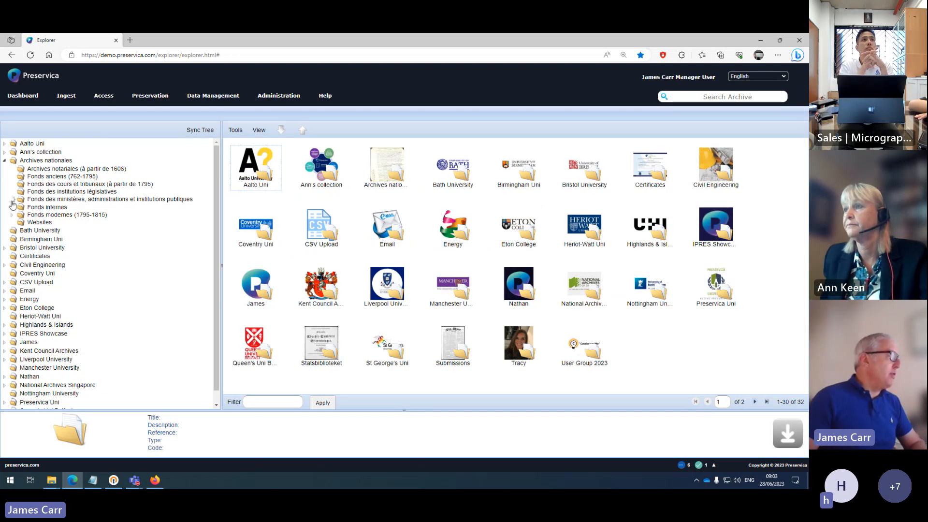
left_click(12, 200)
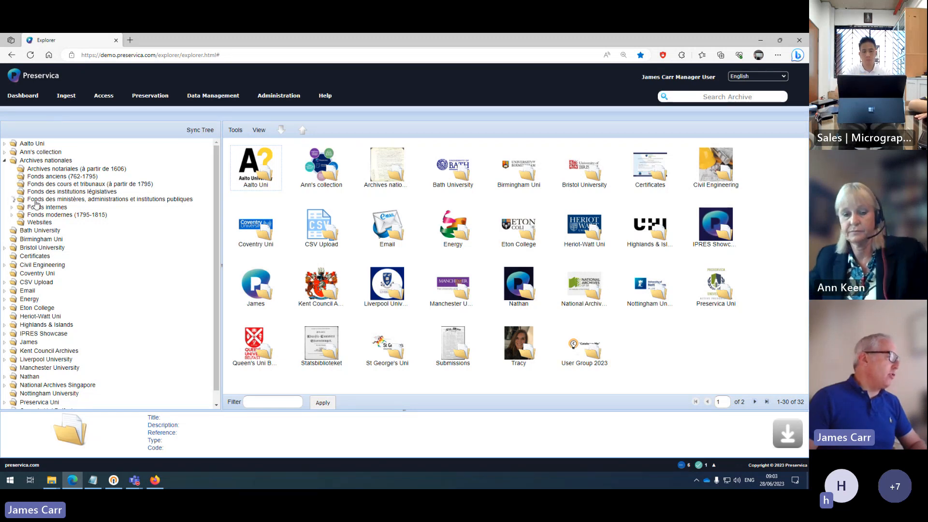
left_click(12, 208)
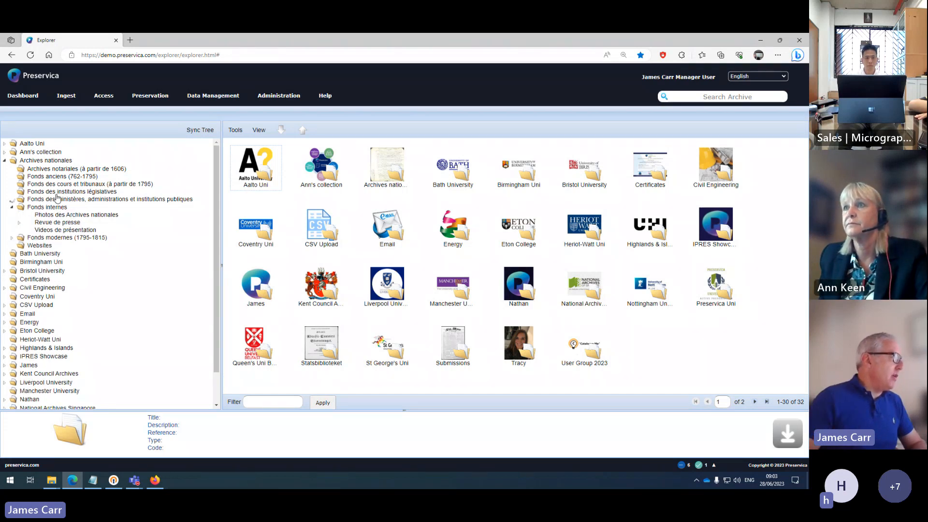
left_click(19, 222)
left_click(52, 231)
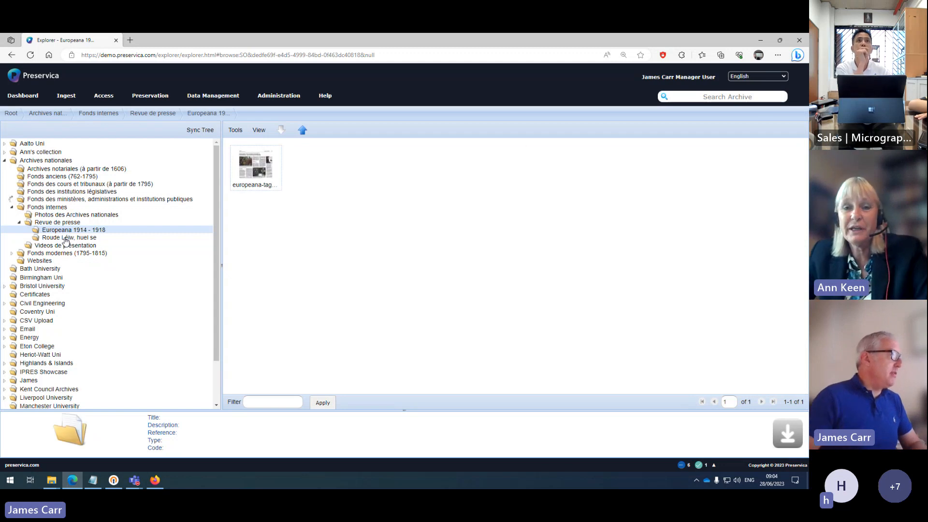
Expand Fonds des ministères, administrations et institutions publiques down to Cour grand-ducale (1732-1976) and open the folder Décès du Roi Grand-Duc Guillaume III
left_click(12, 200)
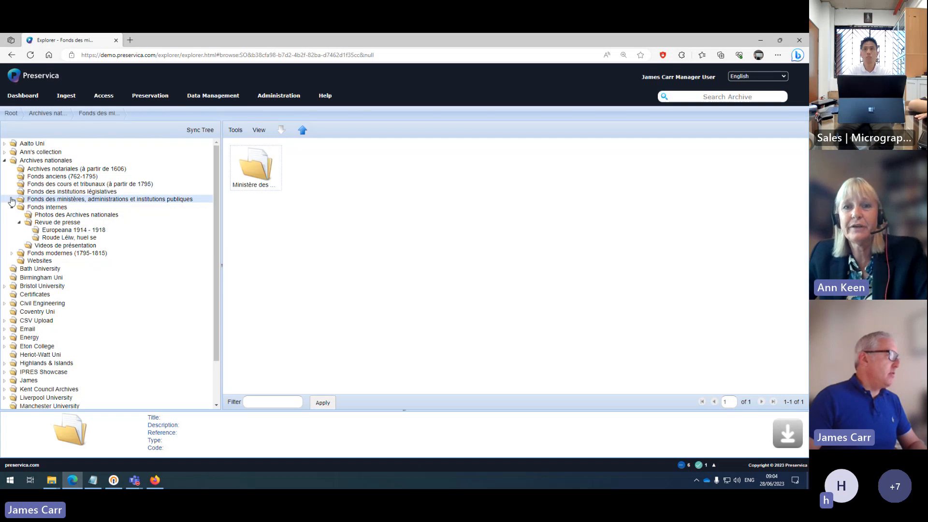
left_click(12, 199)
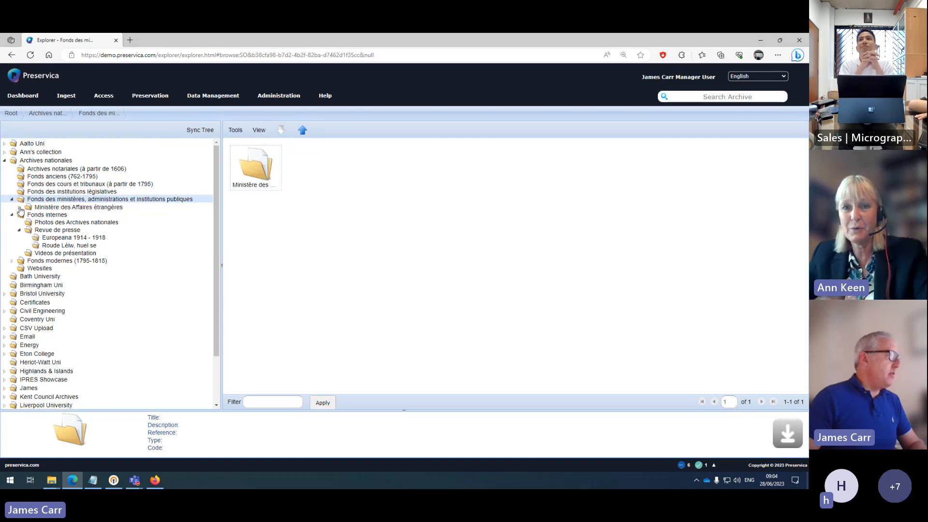
left_click(19, 208)
left_click(26, 215)
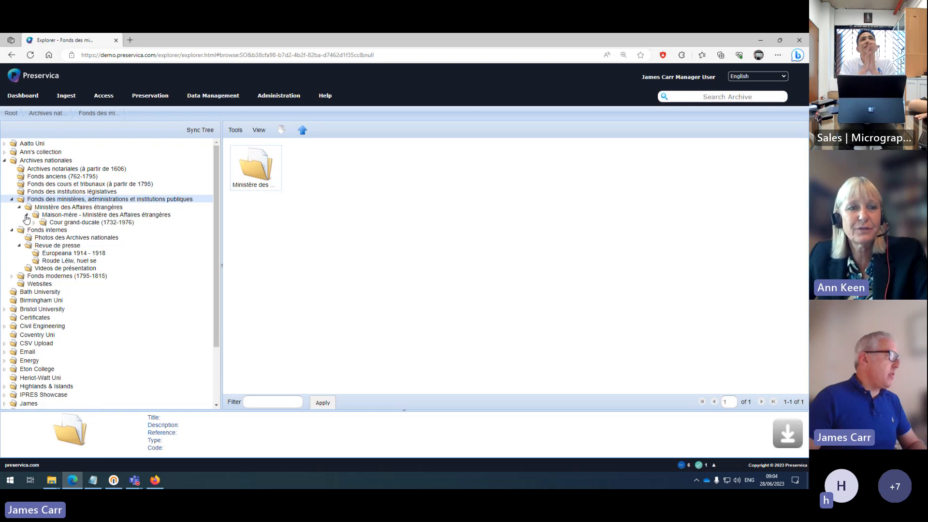
left_click(34, 222)
left_click(70, 232)
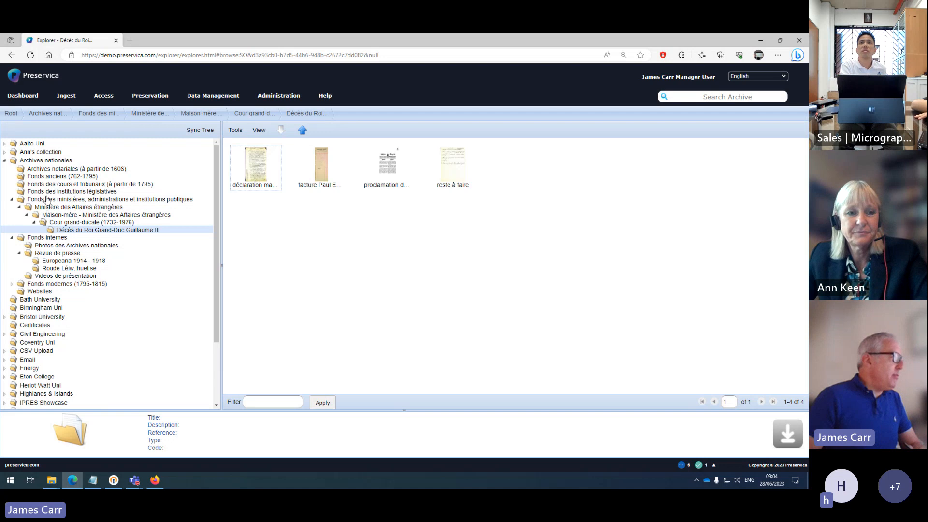
Open the properties of the asset "déclaration manuscrite du gouvernement" and review its identifiers, retention policy, links and generic metadata
left_click(264, 160)
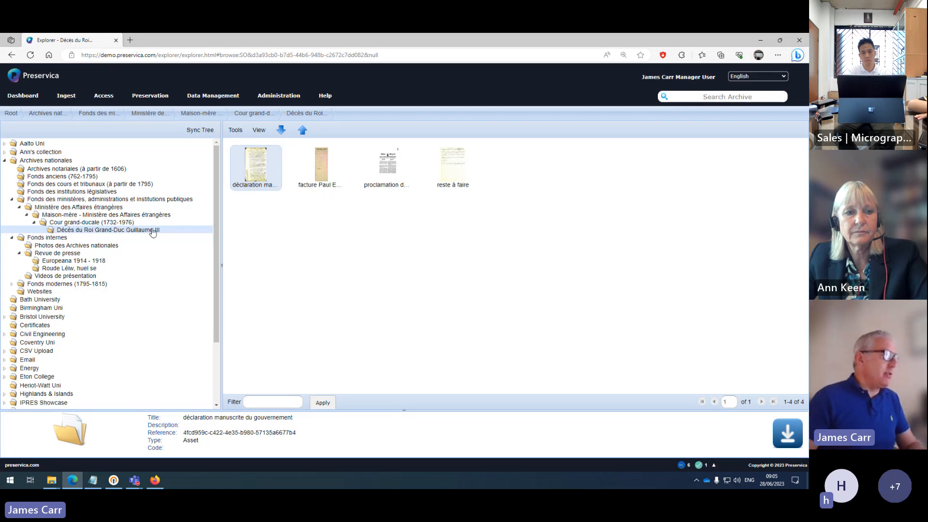
right_click(258, 160)
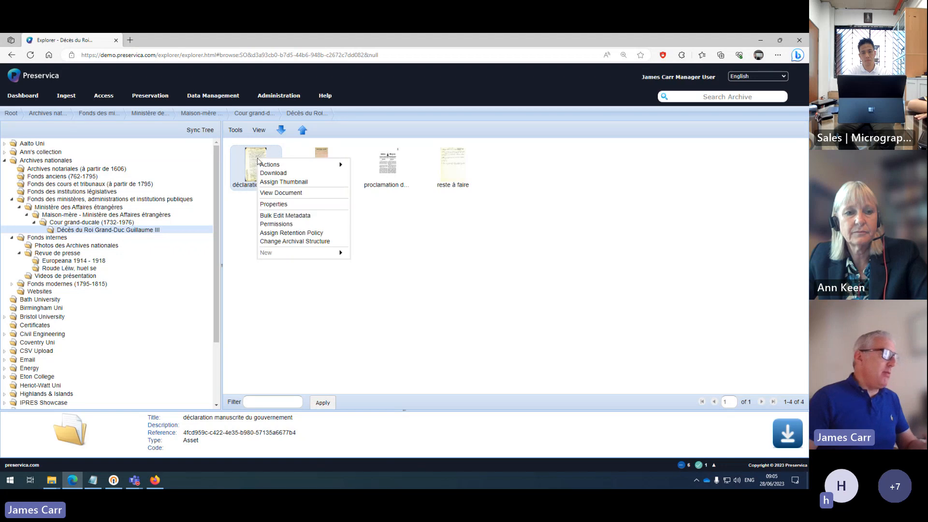
left_click(272, 205)
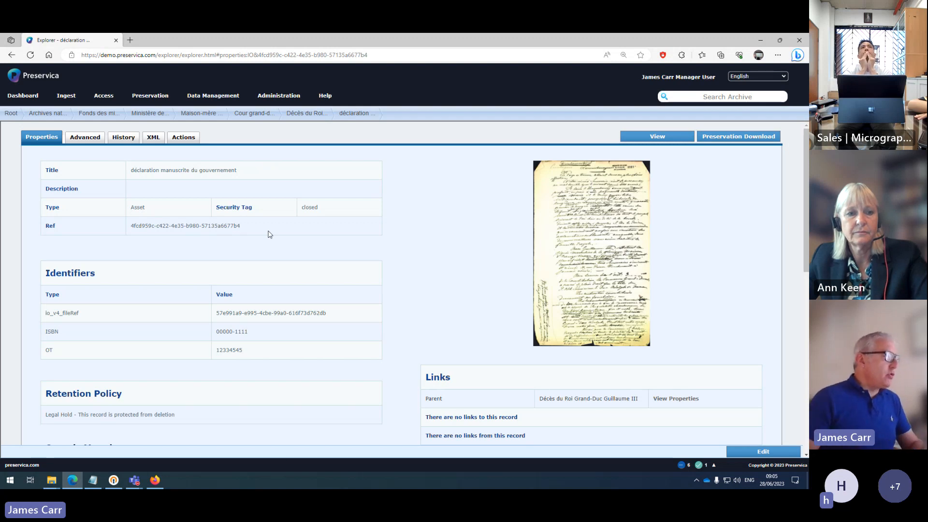
scroll(269, 235, "down", 1)
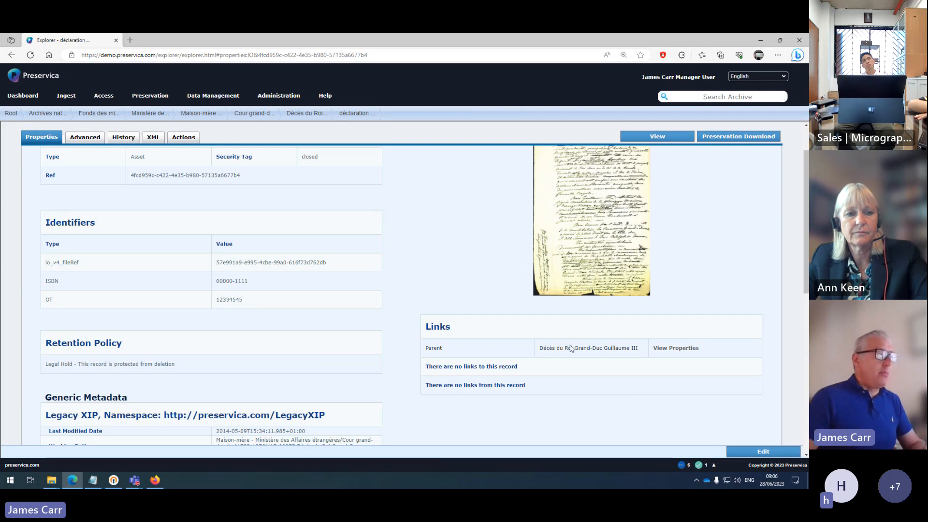
scroll(439, 292, "down", 2)
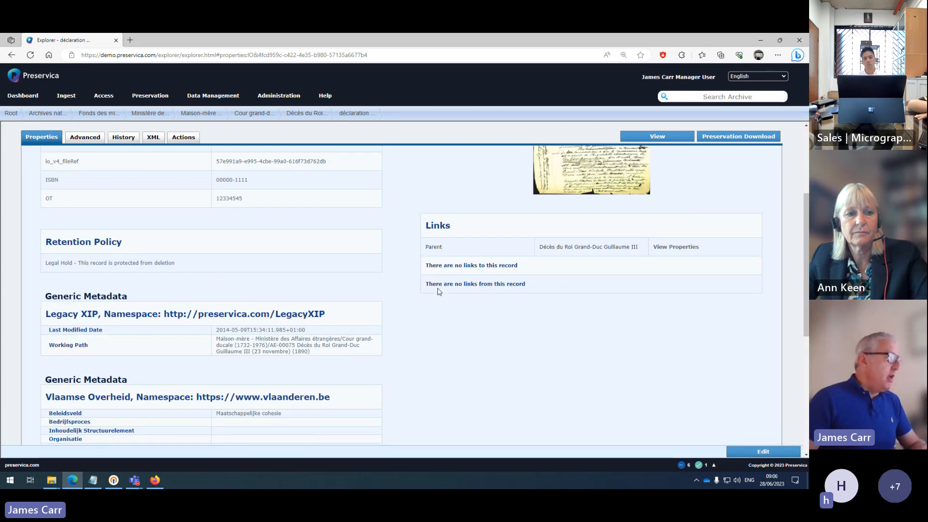
scroll(440, 291, "down", 3)
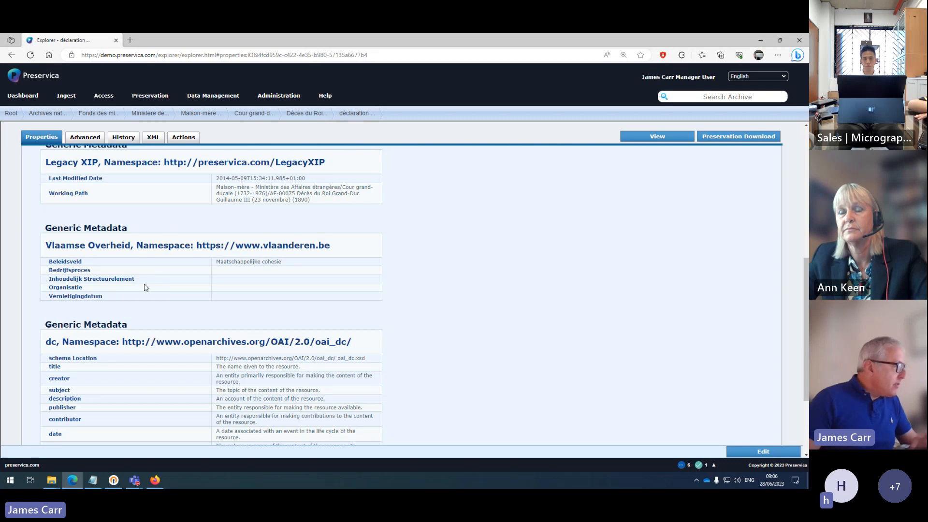
scroll(169, 275, "down", 3)
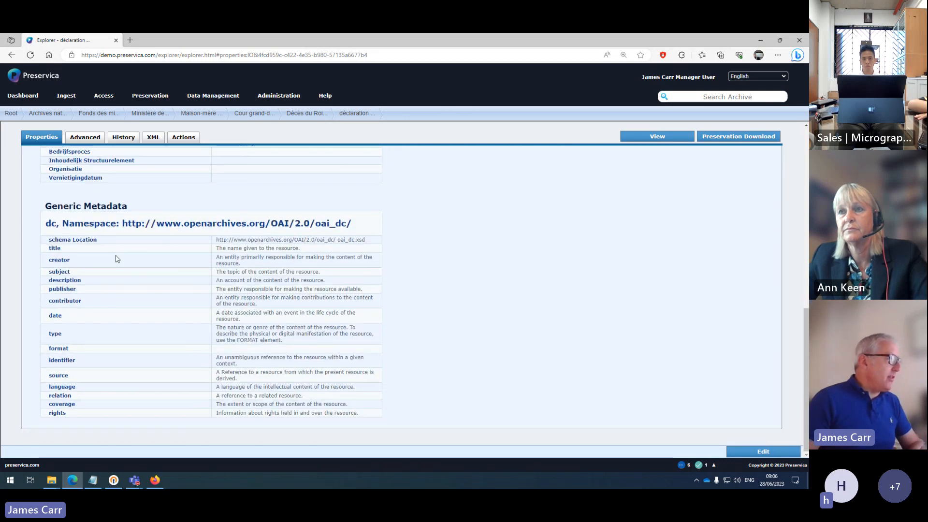
scroll(306, 325, "up", 5)
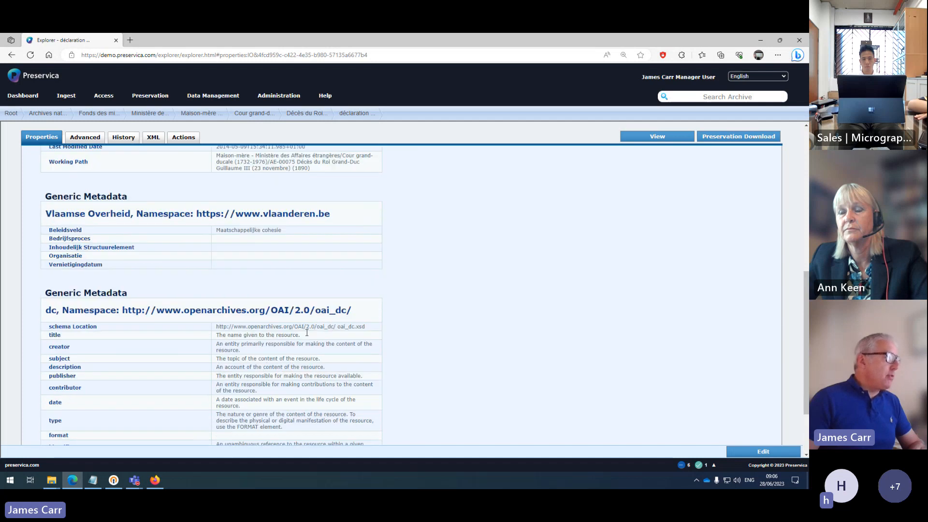
scroll(498, 309, "up", 5)
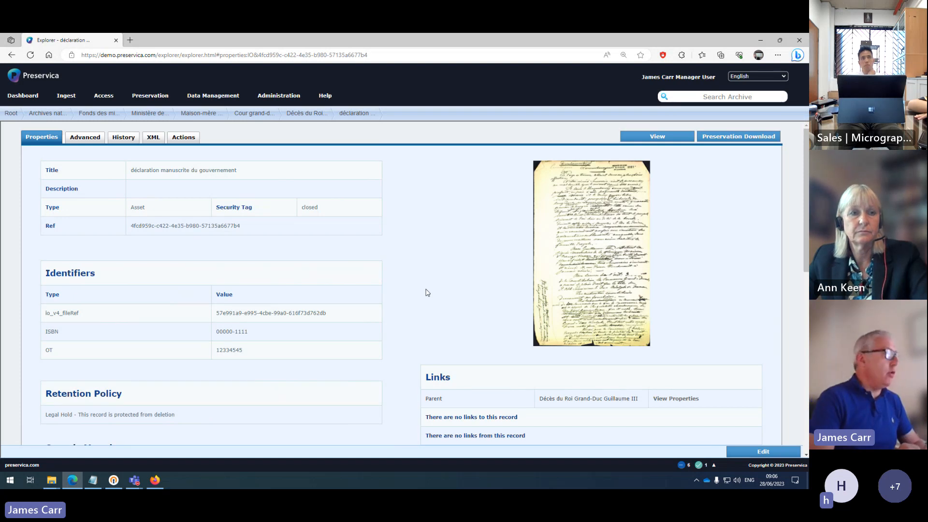
Return to the Archives nationales folder, collapse its tree, and expand and open the National Archives Singapore collection
left_click(47, 113)
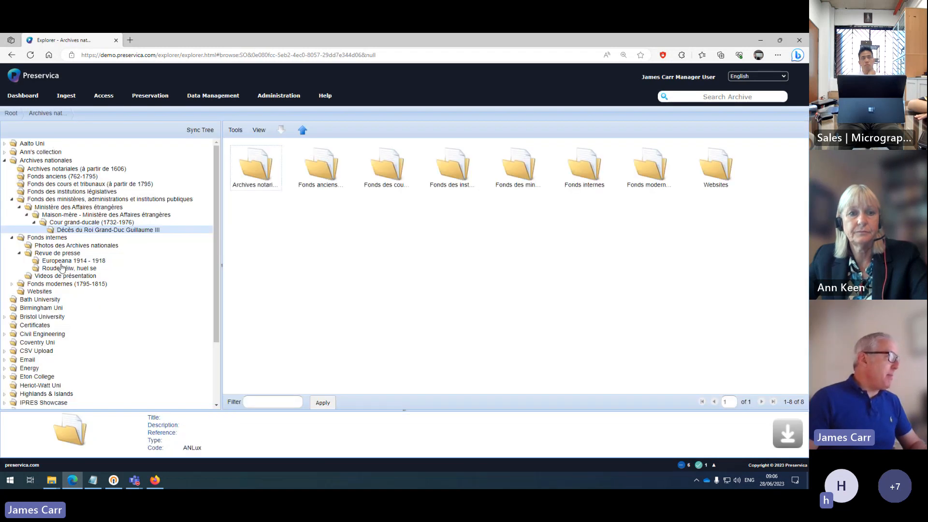
left_click(5, 161)
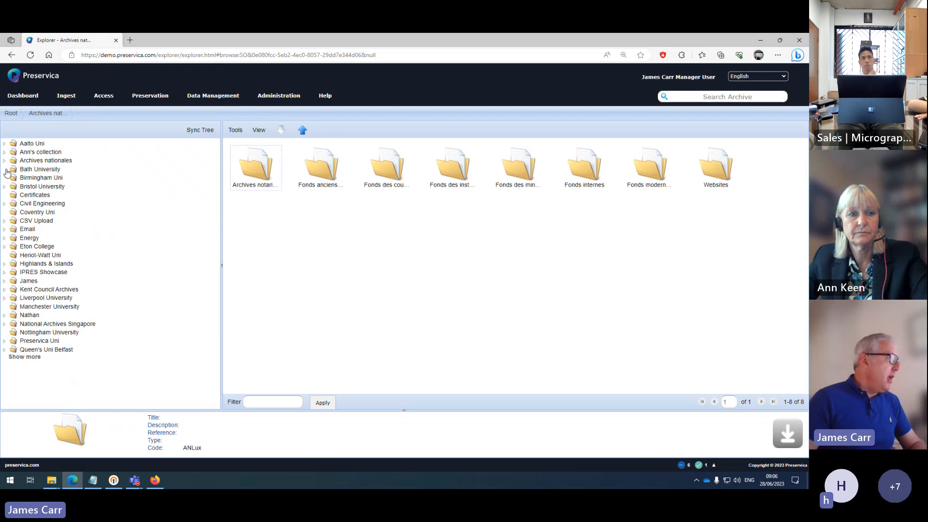
left_click(5, 324)
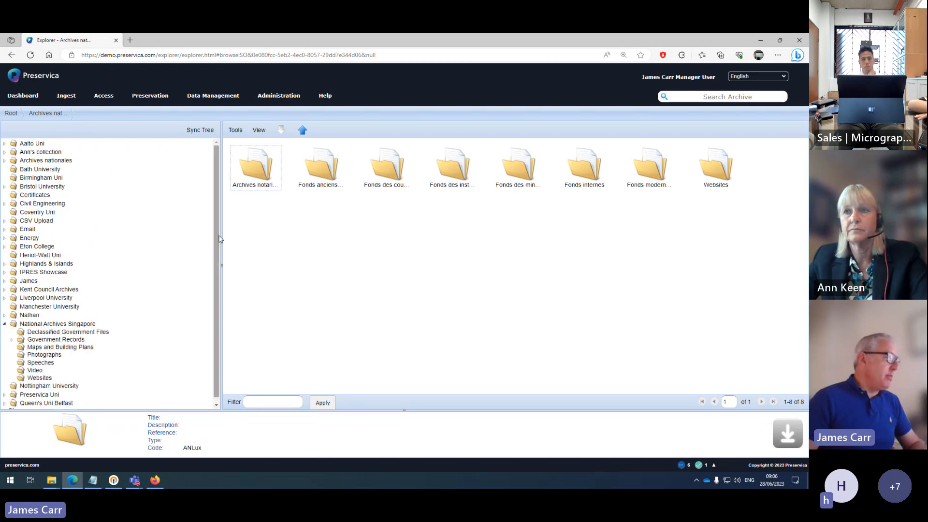
scroll(211, 297, "down", 1)
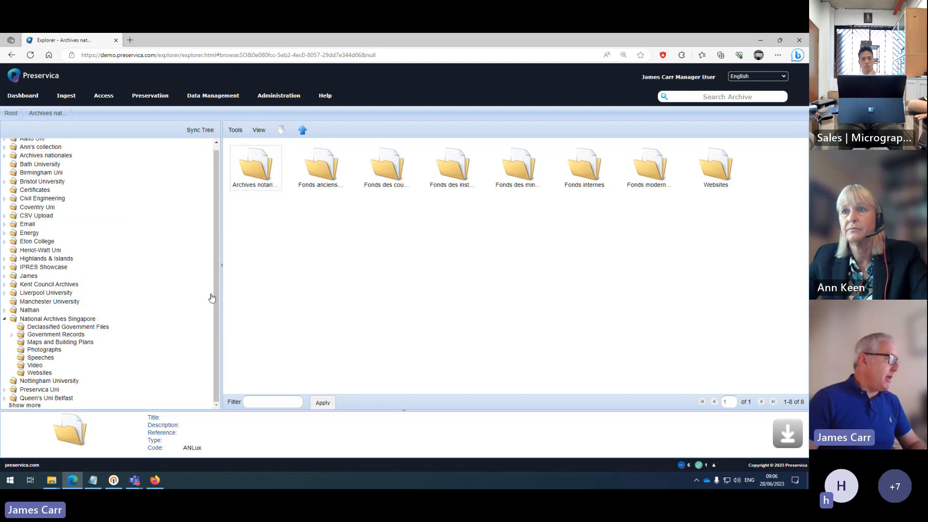
left_click(37, 320)
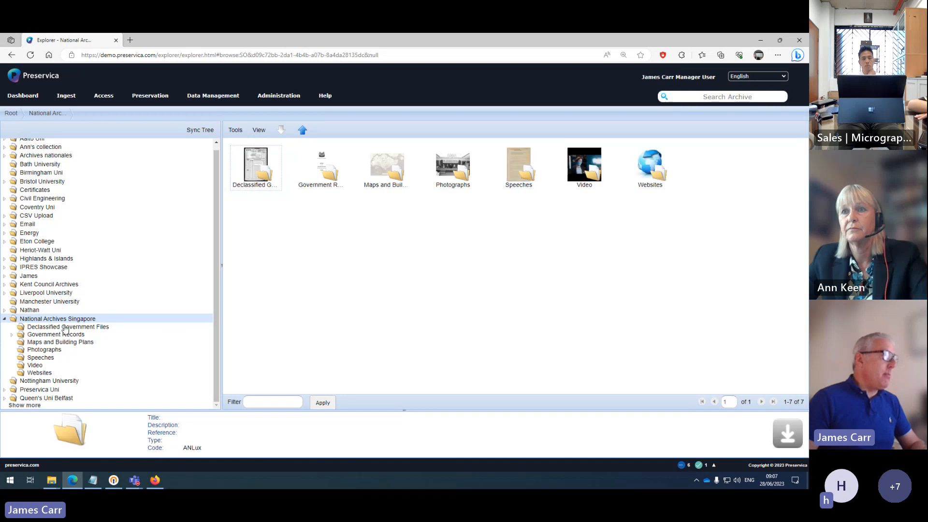
Under Government Records > Papers Presented to Parliament > Command Paper, open the properties of "Report of the Auditor-General for the Financial Year 2010/11"
left_click(11, 336)
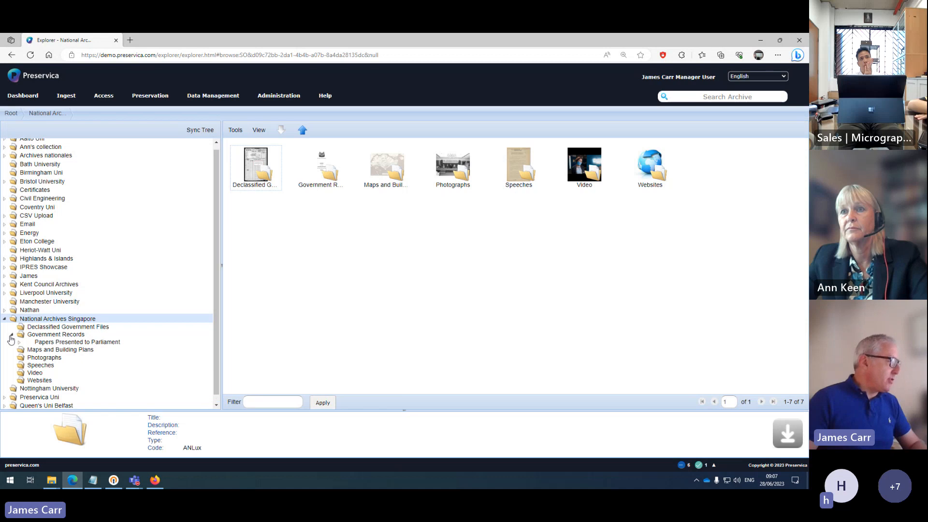
left_click(19, 342)
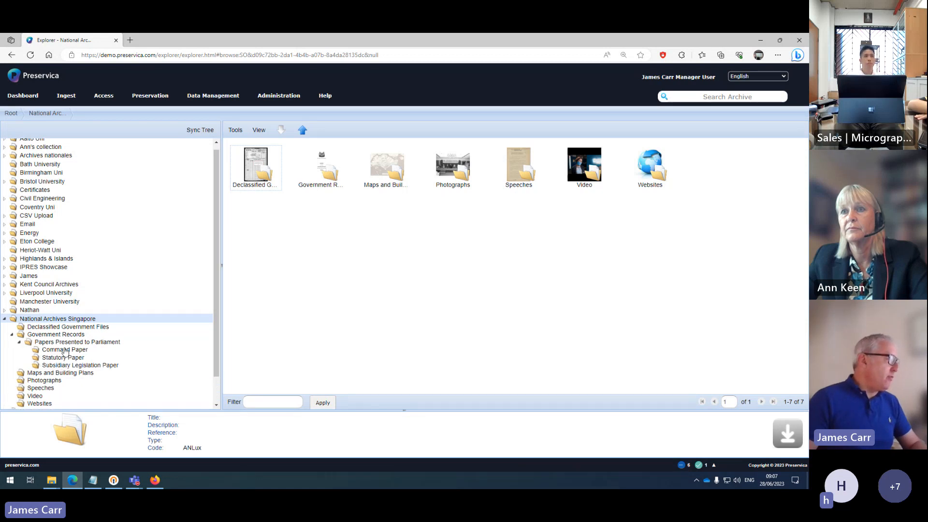
left_click(65, 343)
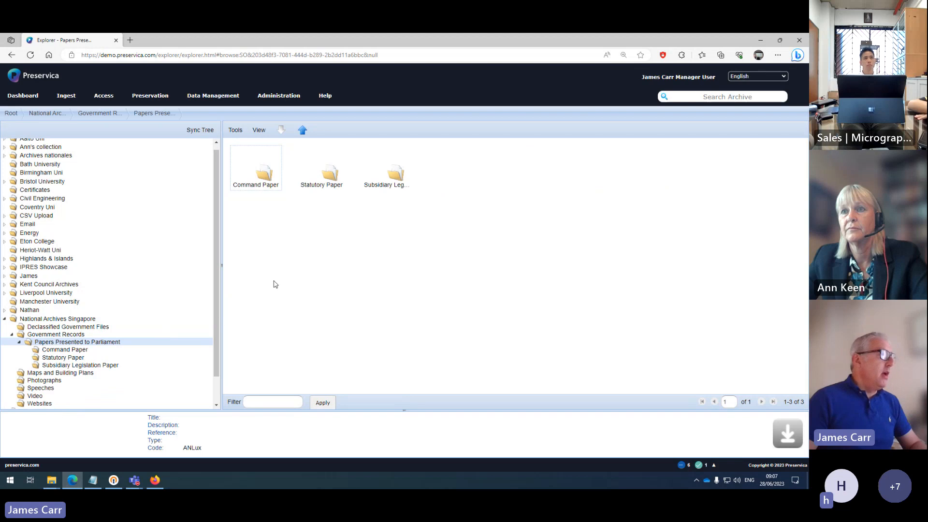
double_click(258, 176)
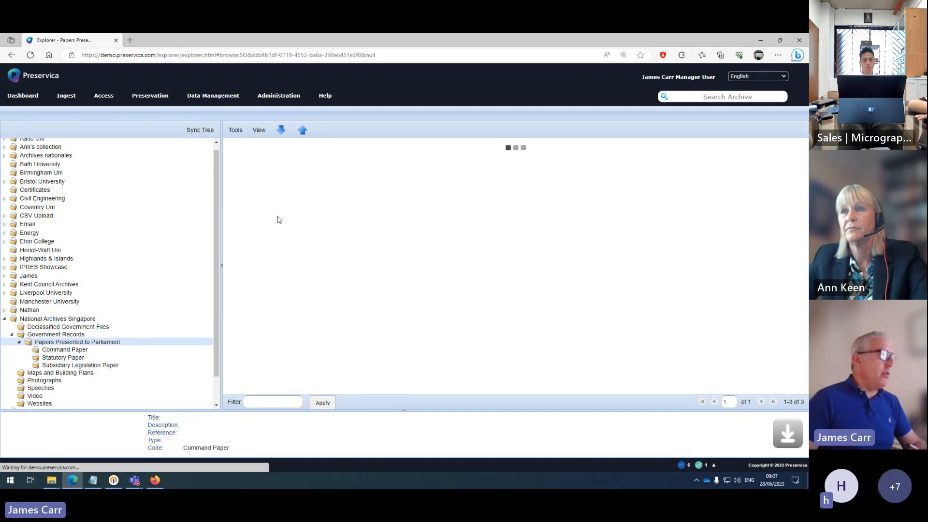
right_click(278, 220)
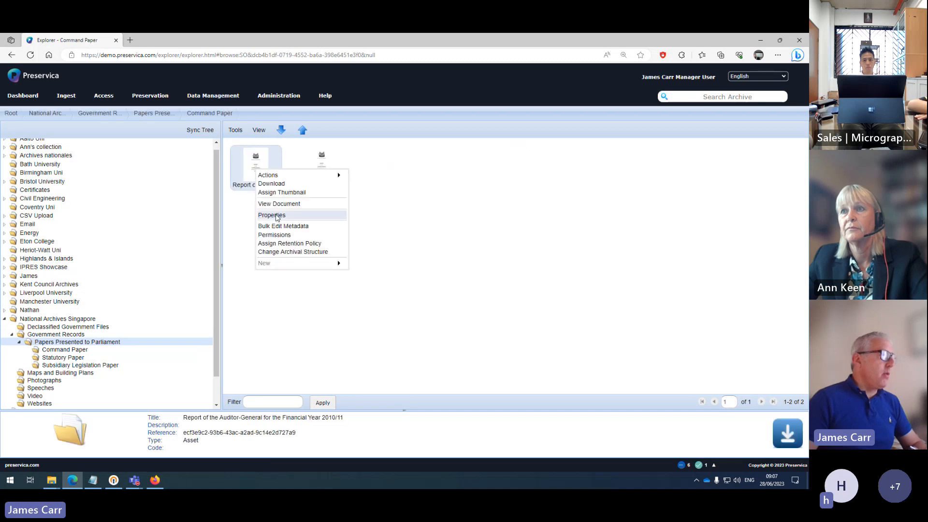
left_click(278, 218)
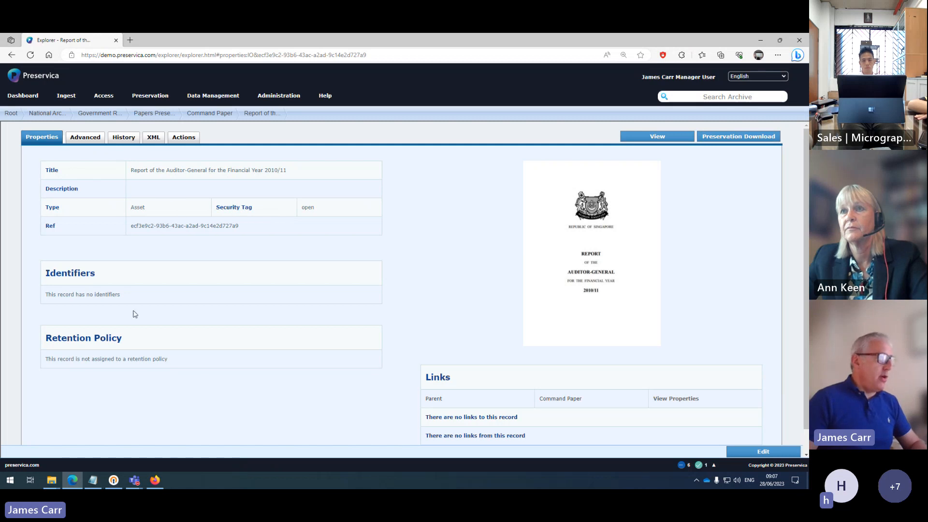
Fill the description of the 2010/11 Auditor-General report with its title "Report of the Auditor-General for the Financial Year 2010/11" and save the change
scroll(381, 319, "down", 2)
scroll(773, 426, "up", 2)
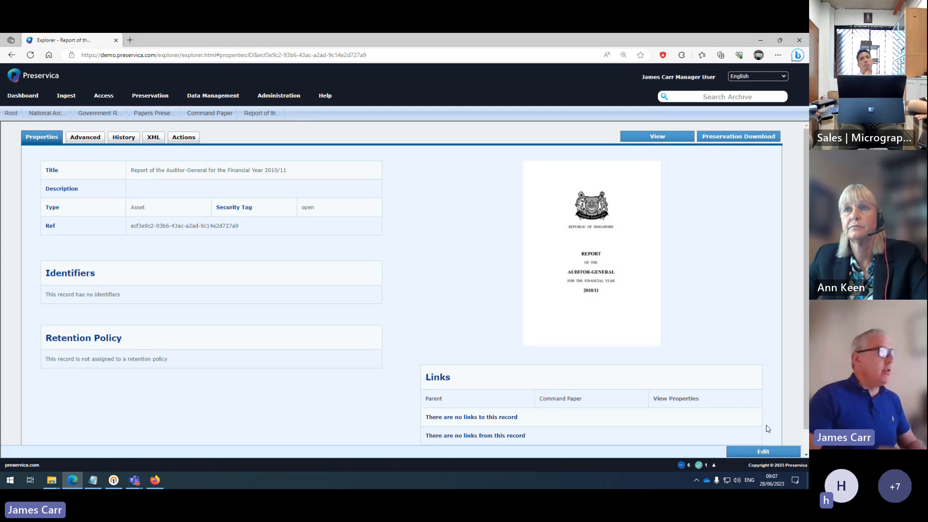
left_click(758, 455)
left_click_drag(293, 170, 114, 172)
key("ctrl+c")
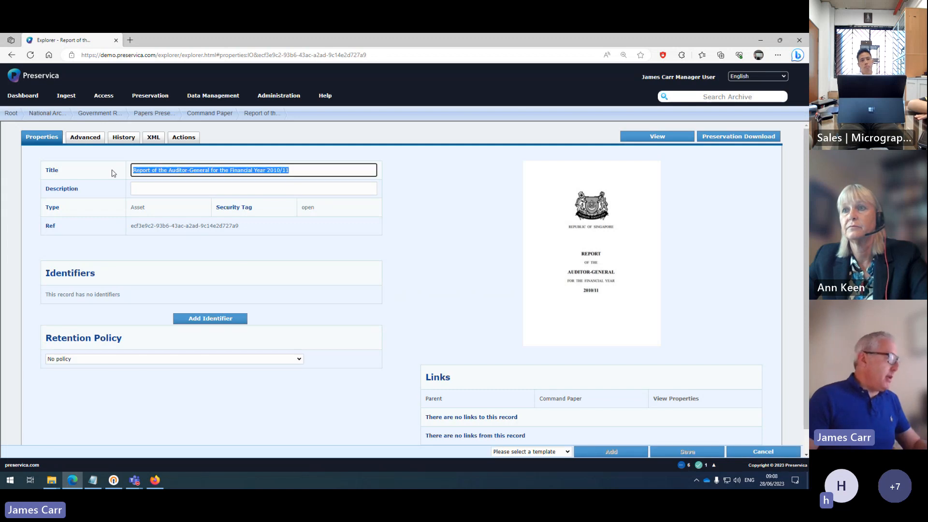
left_click(142, 186)
key("ctrl+v")
left_click(360, 230)
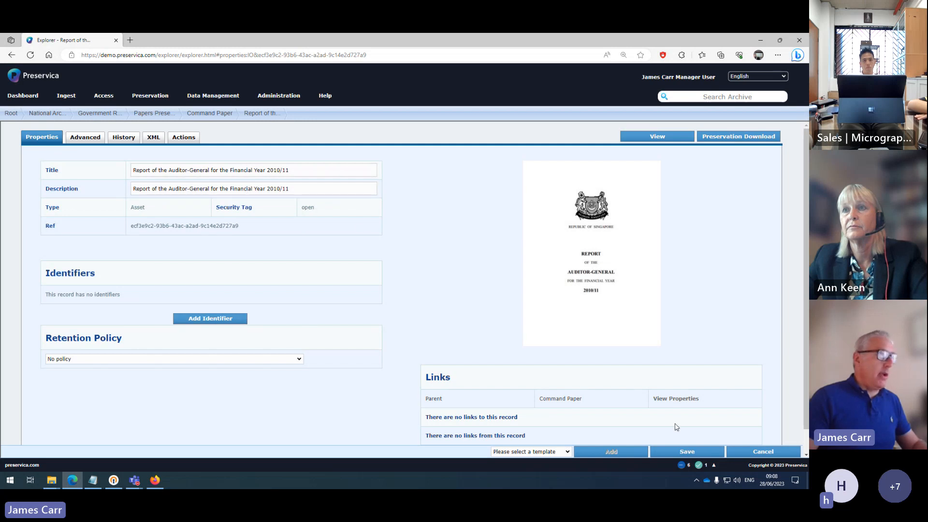
left_click(687, 452)
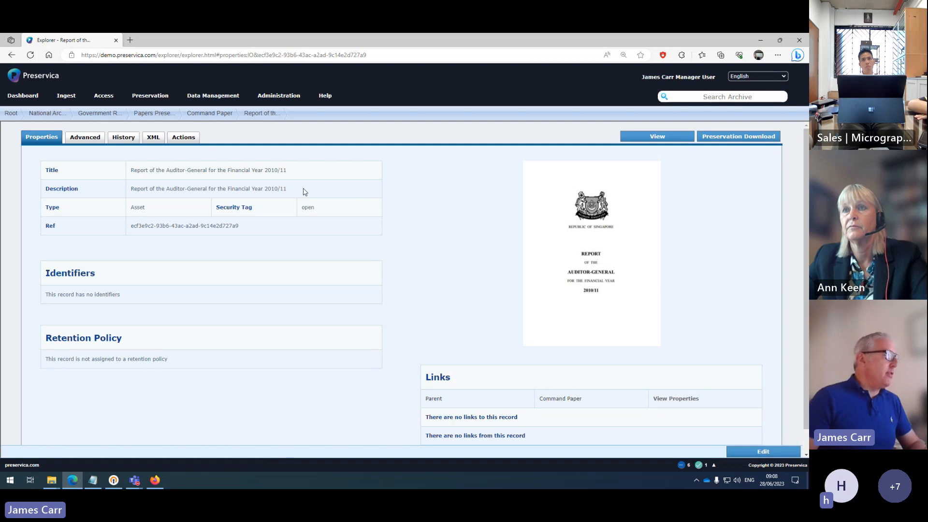
Review the asset's history and the details of its latest Modified (UpdateProperties) event, and return to its properties
left_click(124, 139)
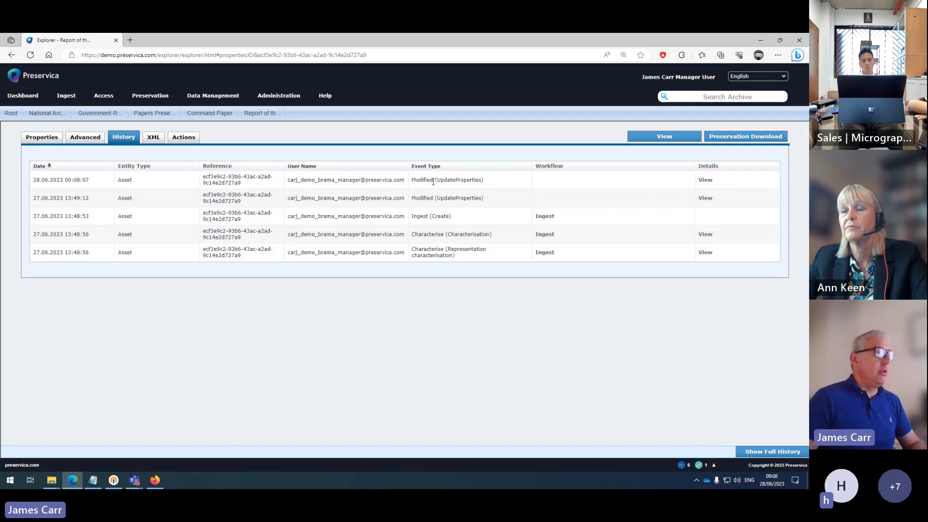
left_click(704, 181)
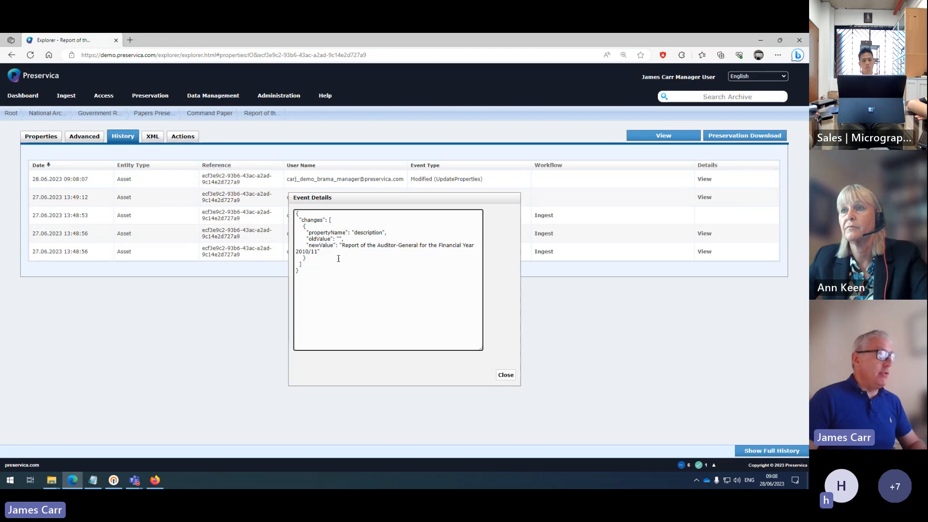
left_click(506, 375)
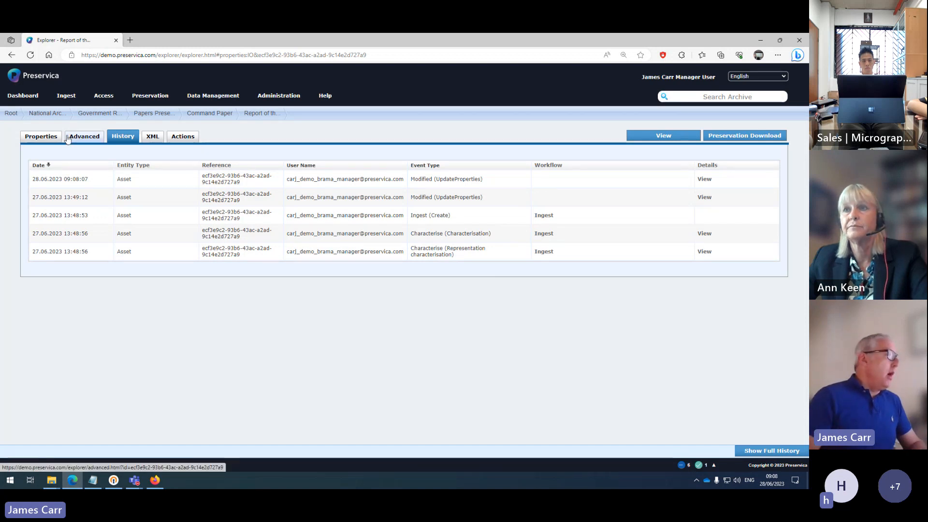
left_click(35, 138)
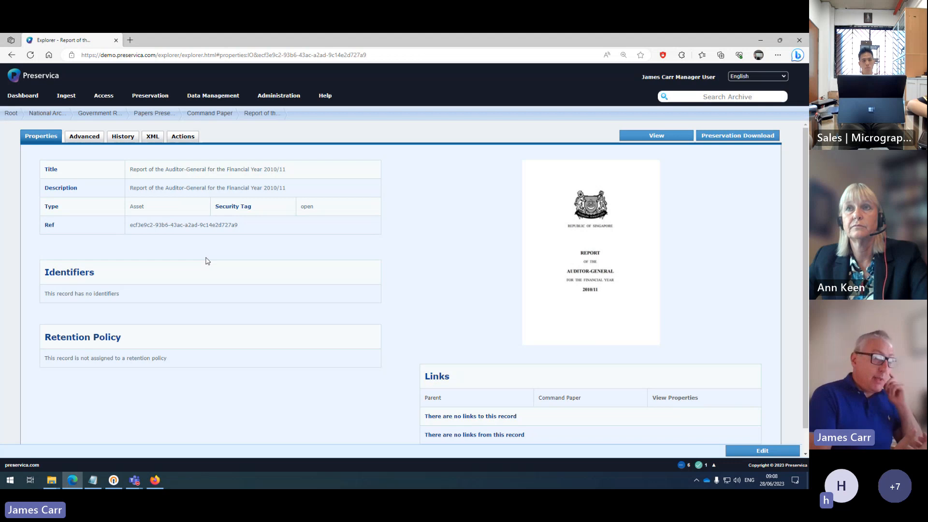
Edit the asset, add a Dublin Core Template as generic metadata and look through its empty fields
scroll(228, 300, "down", 1)
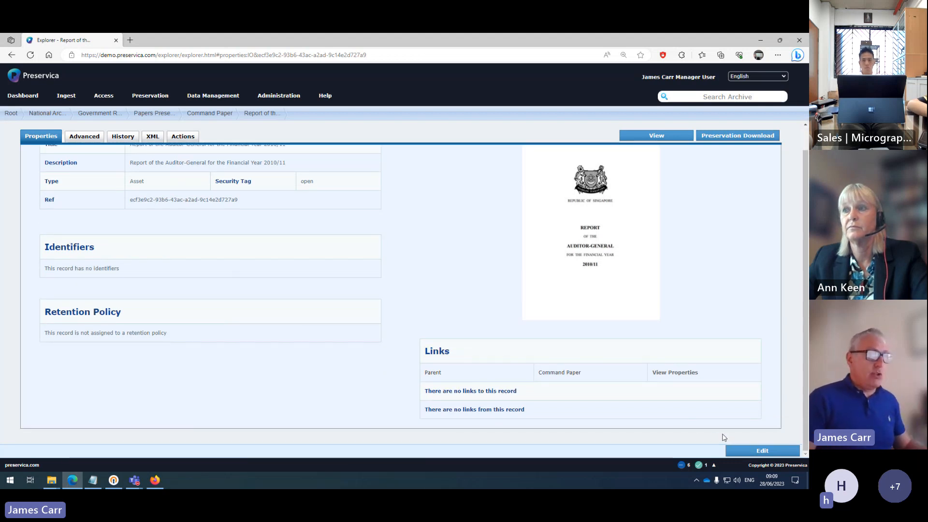
left_click(754, 451)
left_click(542, 451)
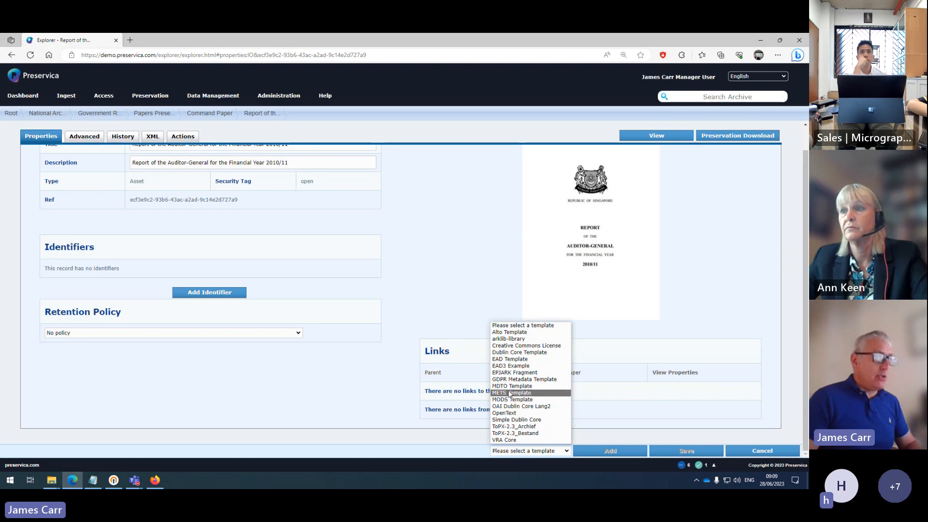
left_click(513, 353)
left_click(607, 451)
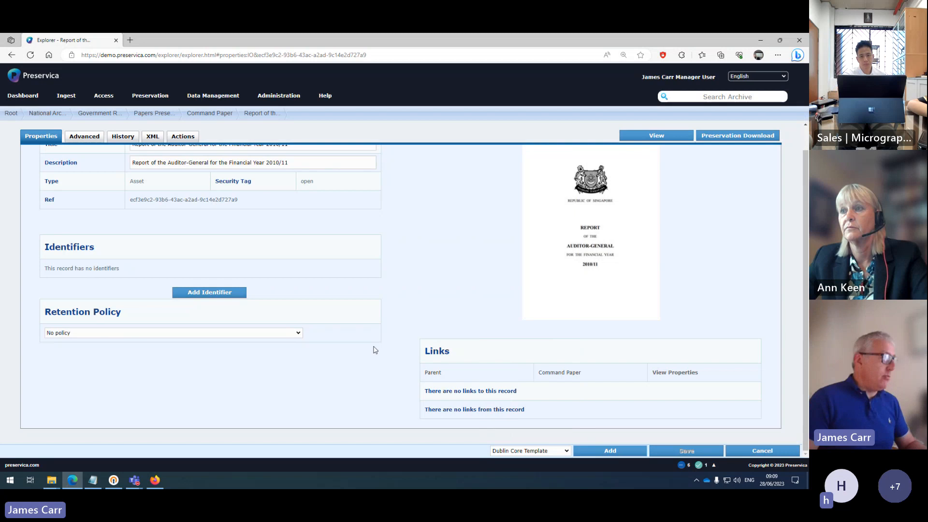
scroll(294, 313, "down", 3)
scroll(294, 312, "down", 3)
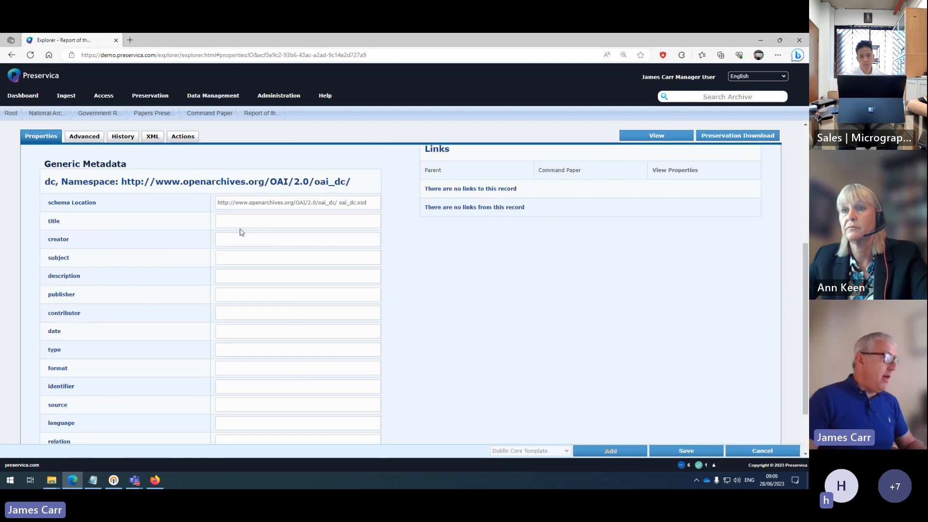
scroll(283, 365, "up", 6)
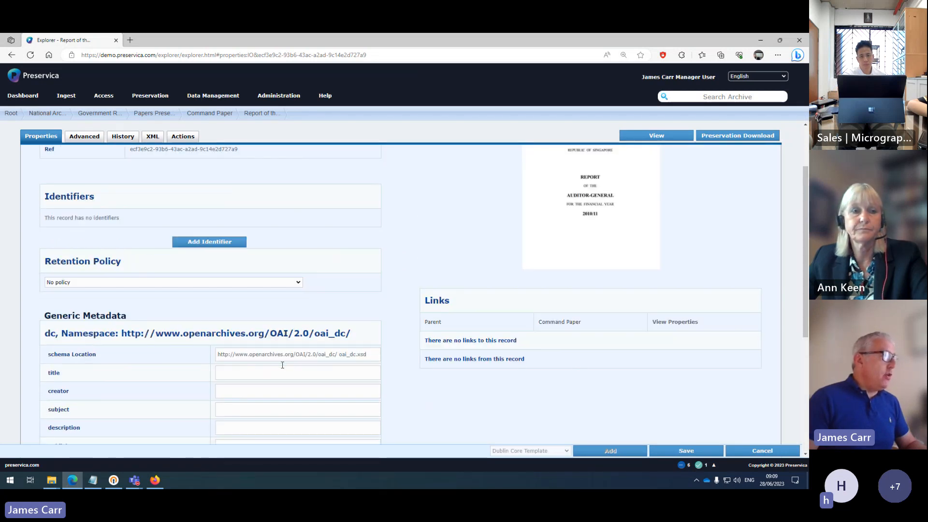
scroll(438, 281, "up", 1)
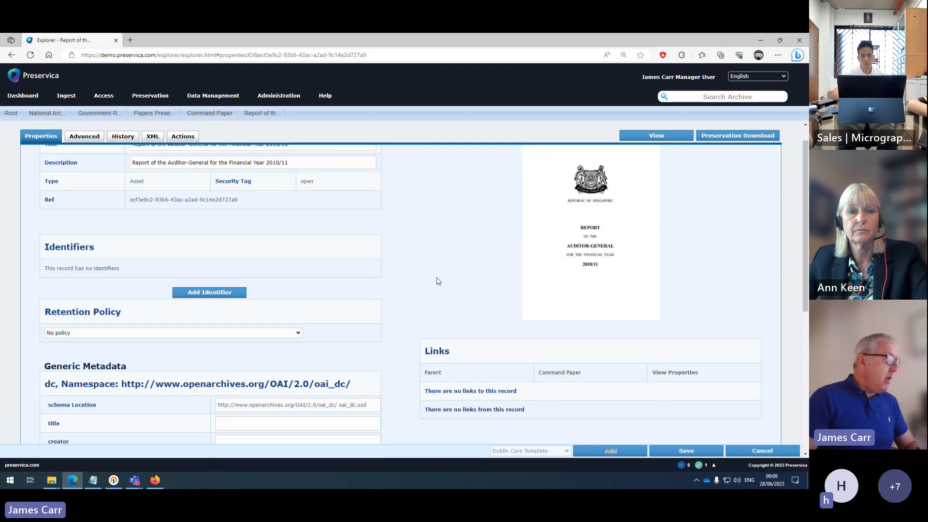
Look at the available retention policies without assigning one and discard the asset's unsaved edits
left_click(142, 335)
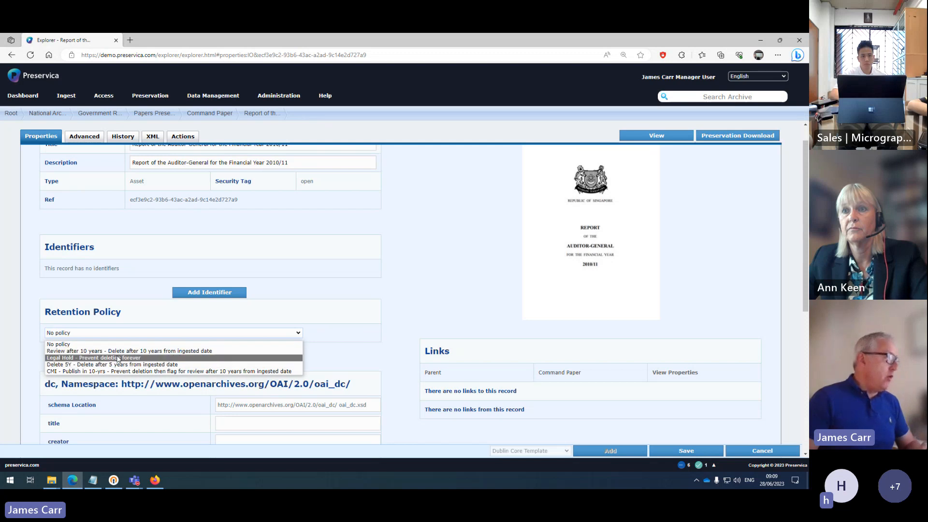
left_click(404, 278)
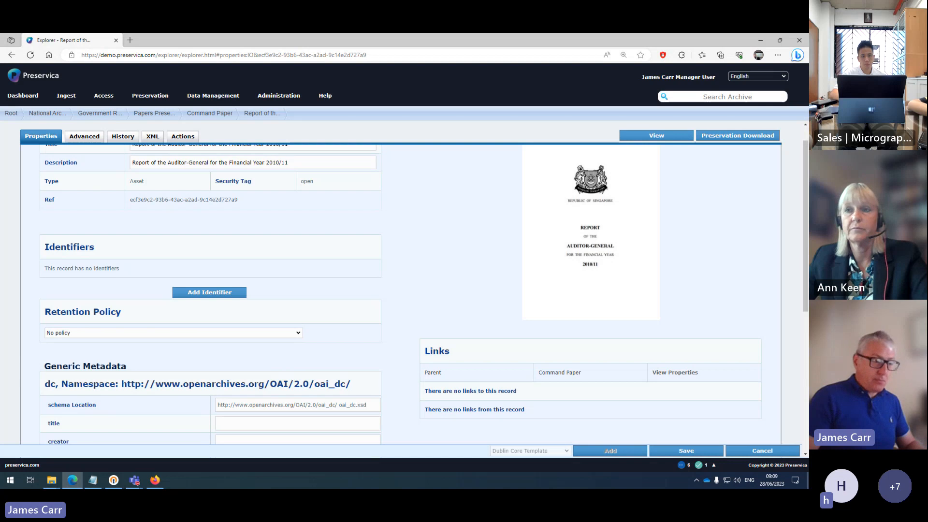
left_click(753, 452)
left_click(507, 321)
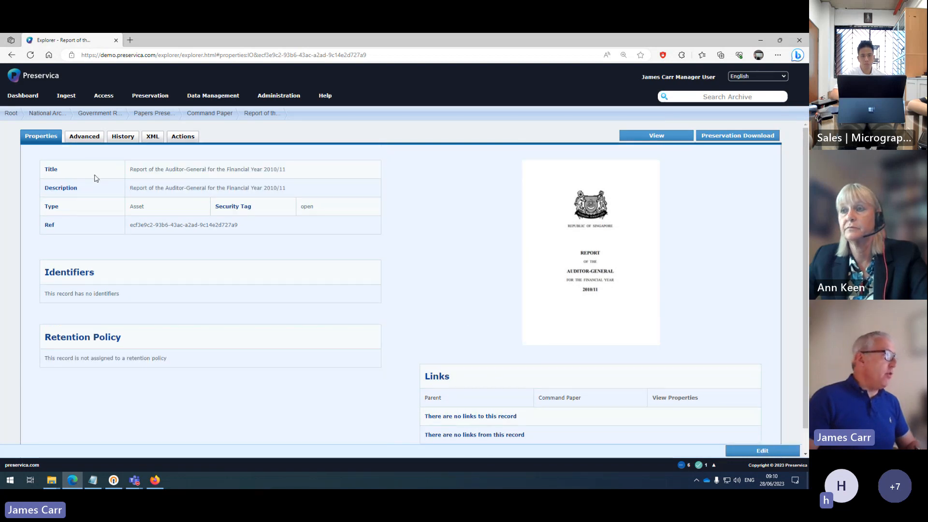
Examine the asset's advanced structure, including the pdf (fmt/20) generation and the SHA1 fixity value of the bitstream cmd7of2011.pdf
left_click(84, 137)
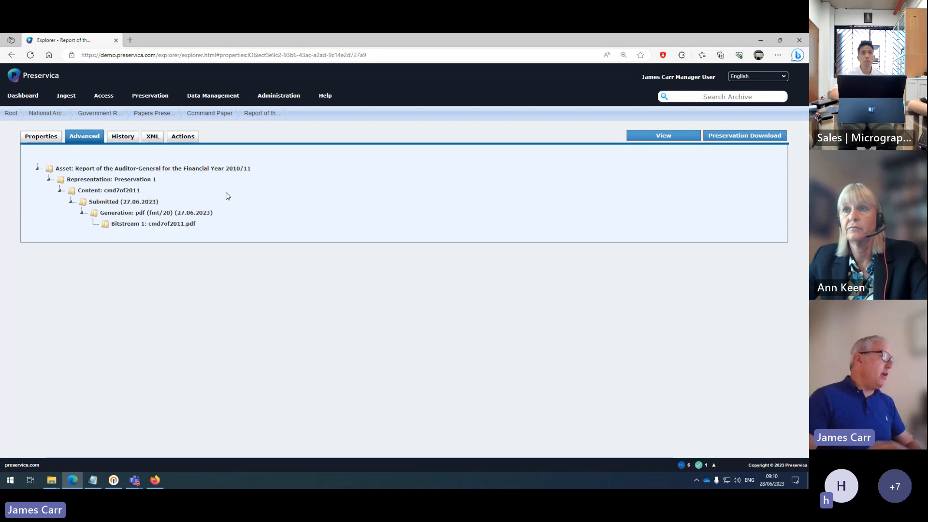
left_click(92, 173)
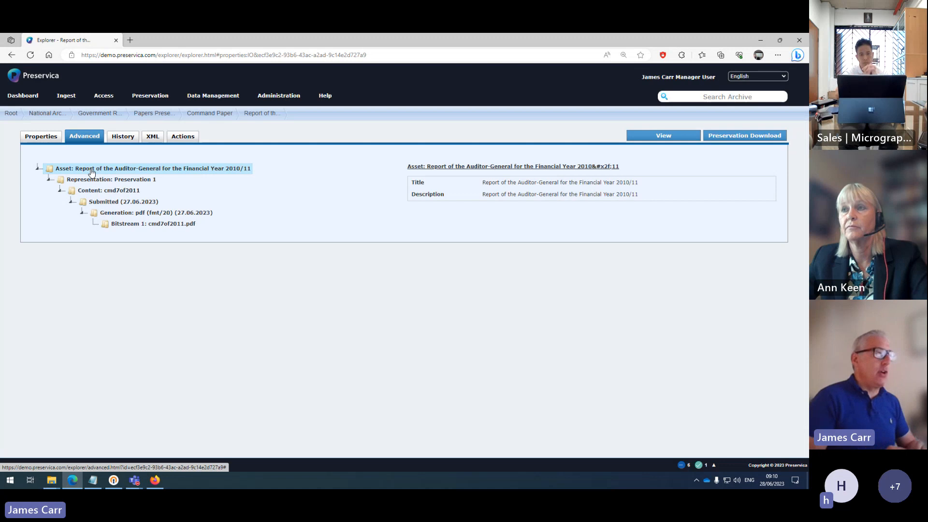
left_click(49, 180)
left_click(49, 181)
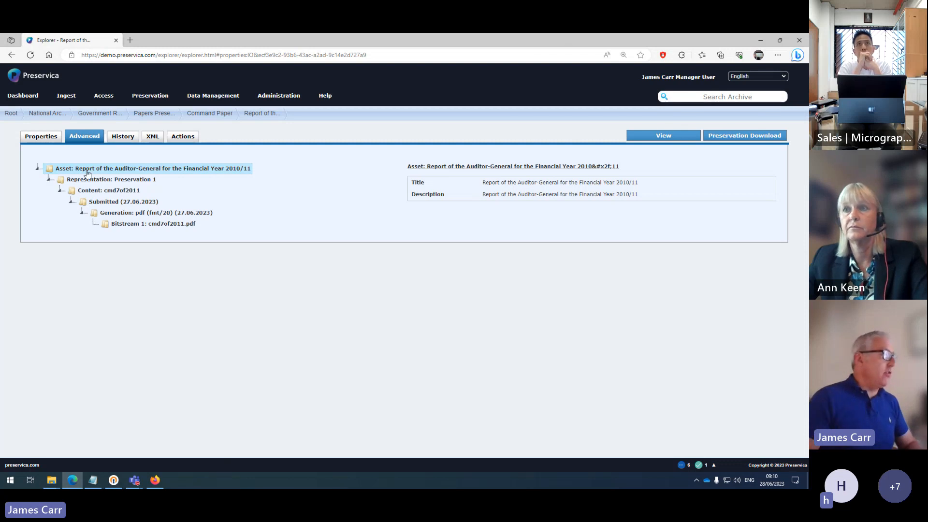
left_click(133, 214)
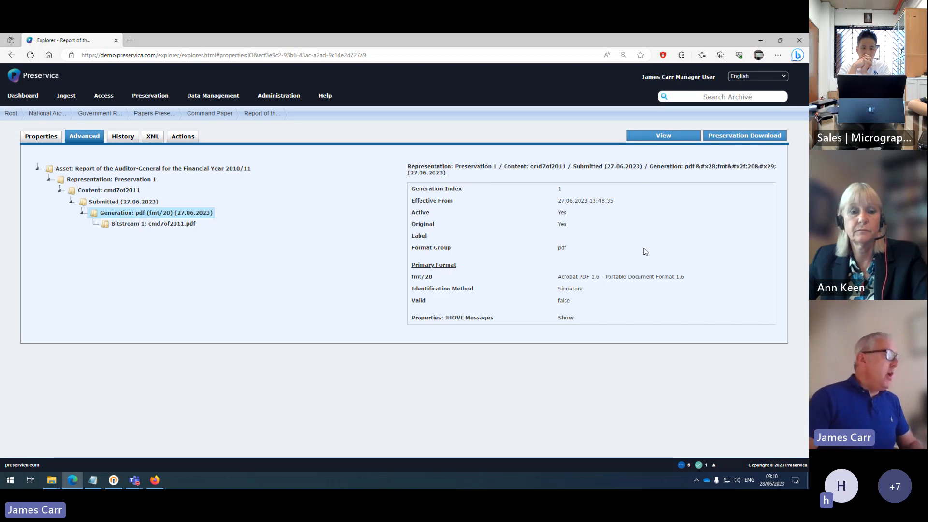
left_click(119, 223)
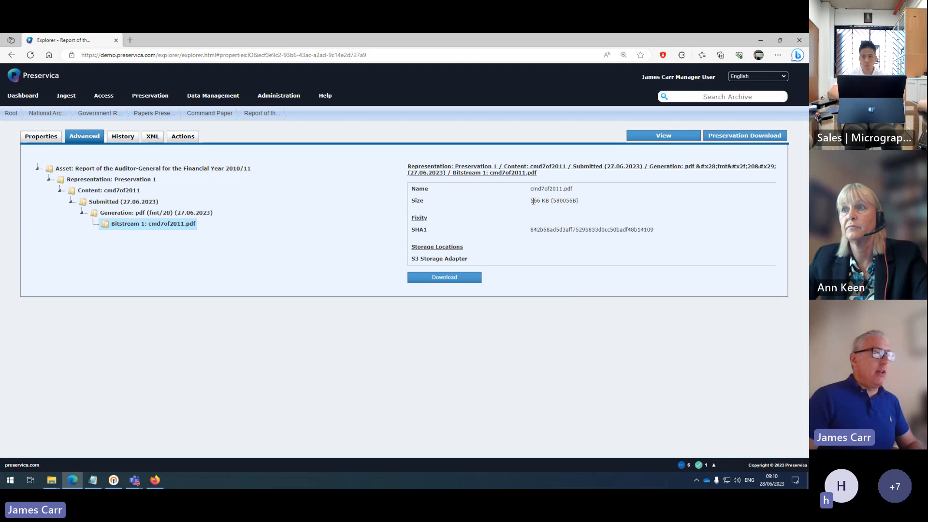
double_click(546, 230)
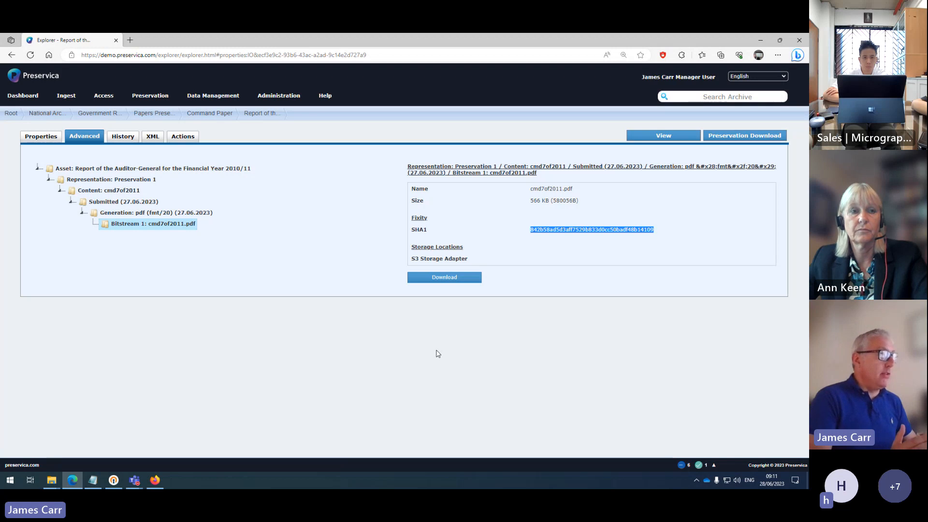
Download the bitstream cmd7of2011.pdf, open the downloaded PDF and return to the asset in Explorer
left_click(428, 278)
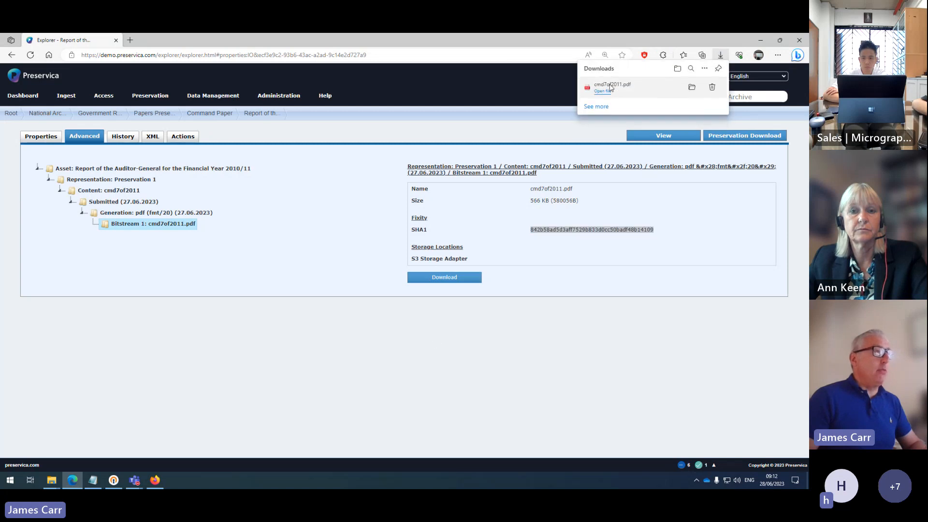
left_click(611, 88)
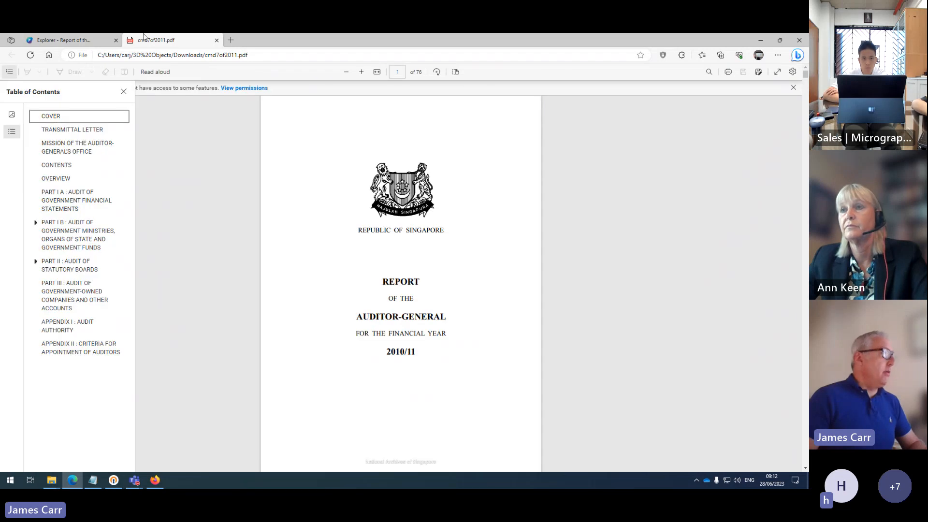
left_click(63, 41)
Go back to the Command Paper folder and view the document "Report of the Auditor-General for the Financial Year 2014/15" from its first page
left_click(42, 137)
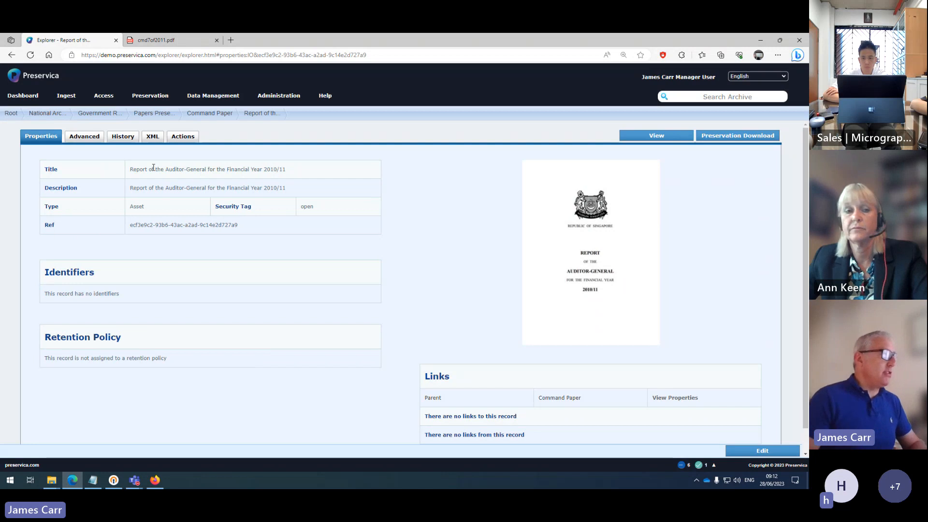
left_click(205, 115)
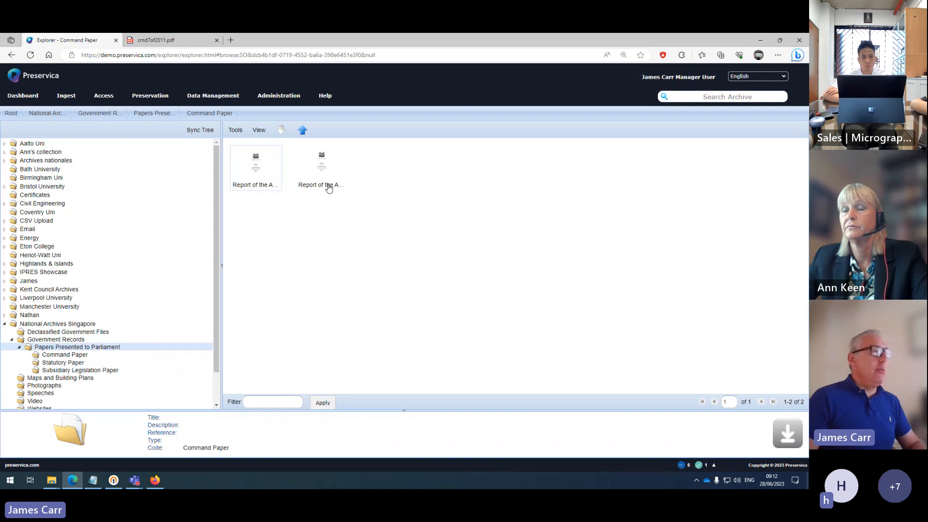
right_click(329, 187)
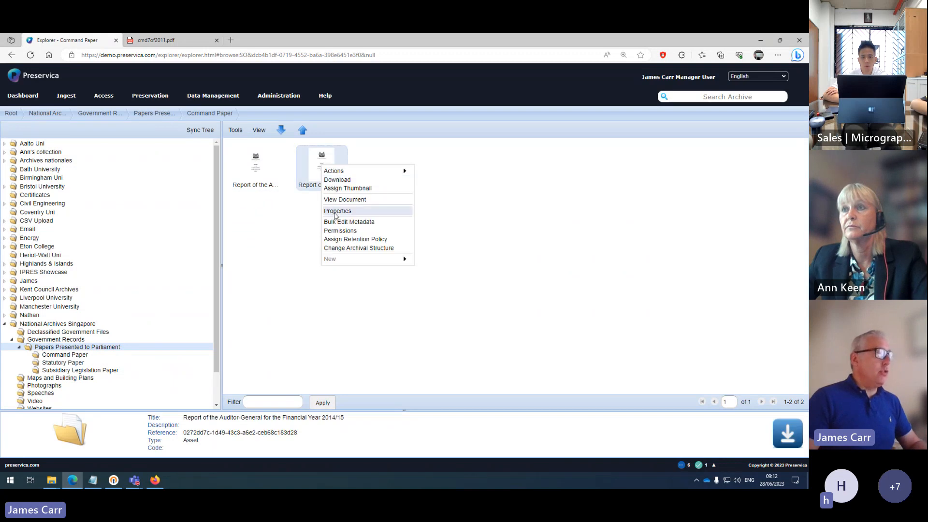
left_click(336, 201)
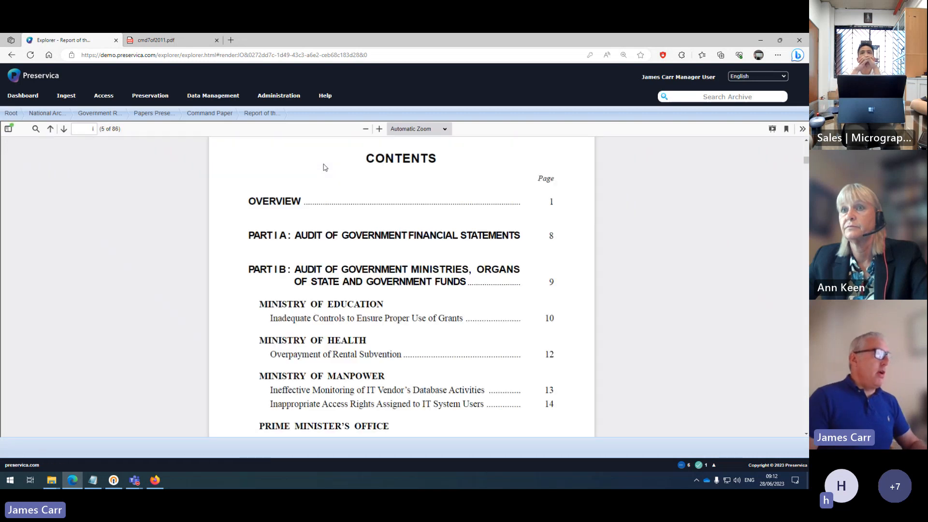
scroll(324, 167, "up", 15)
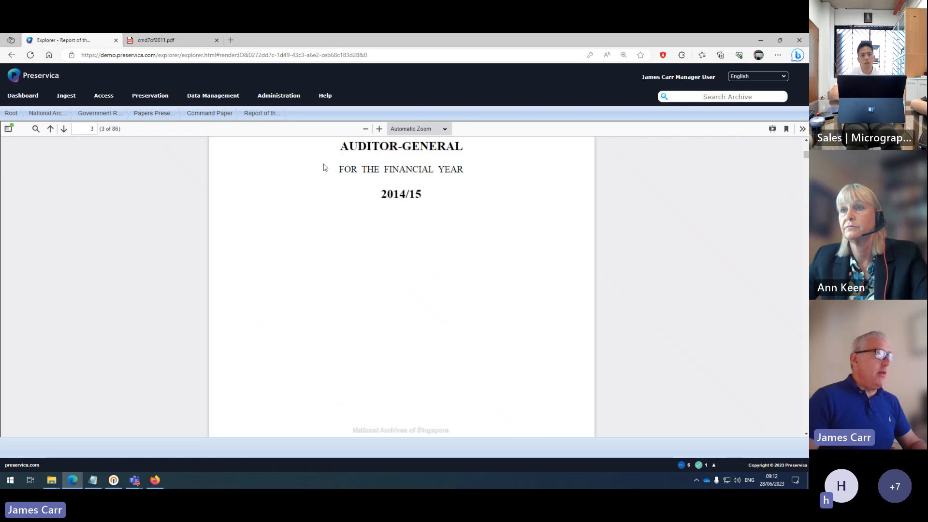
scroll(324, 167, "up", 15)
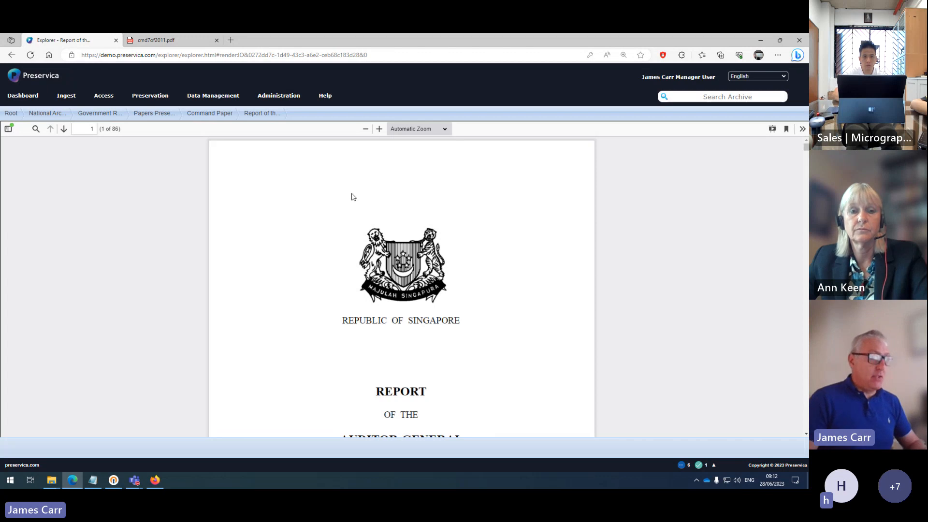
left_click(106, 113)
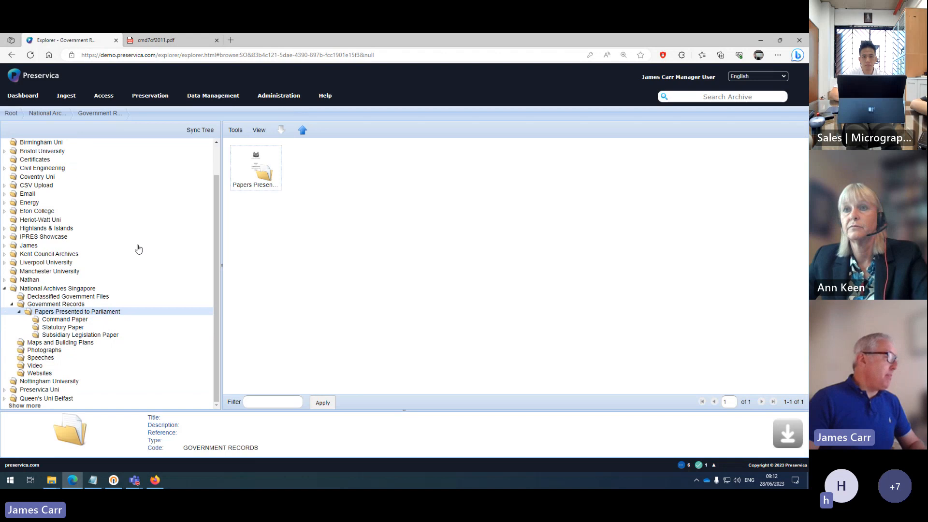
left_click(51, 351)
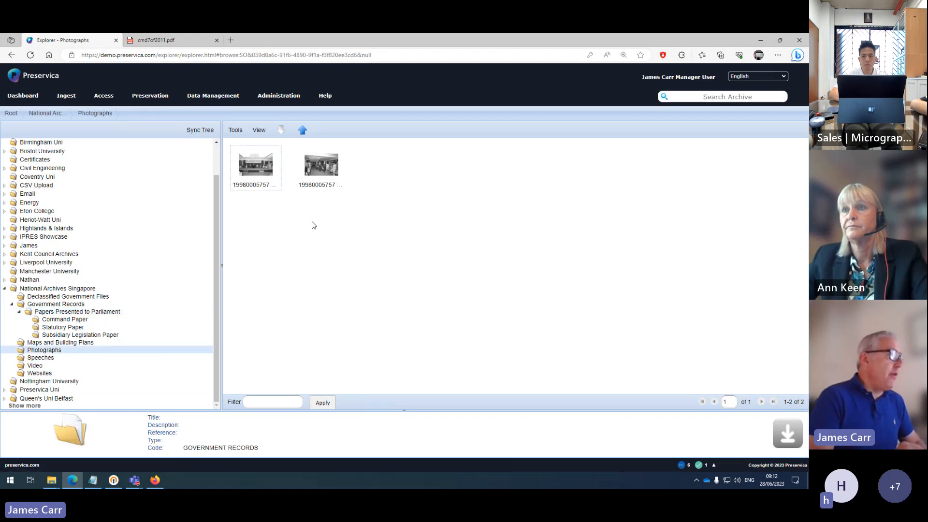
left_click(254, 164)
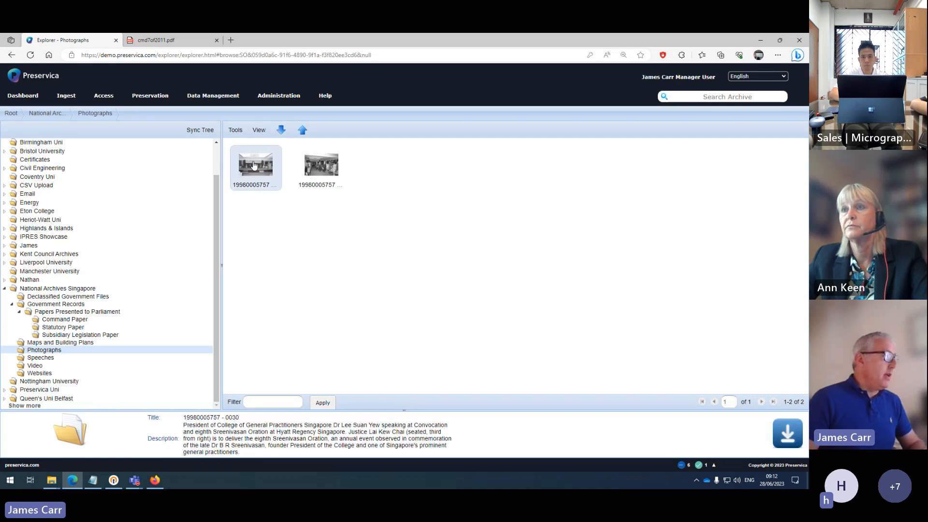
right_click(248, 165)
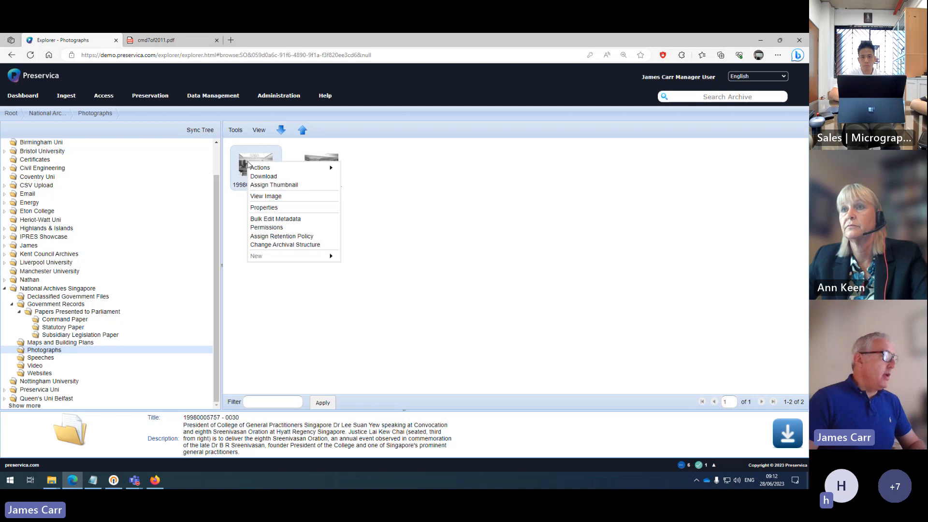
left_click(264, 208)
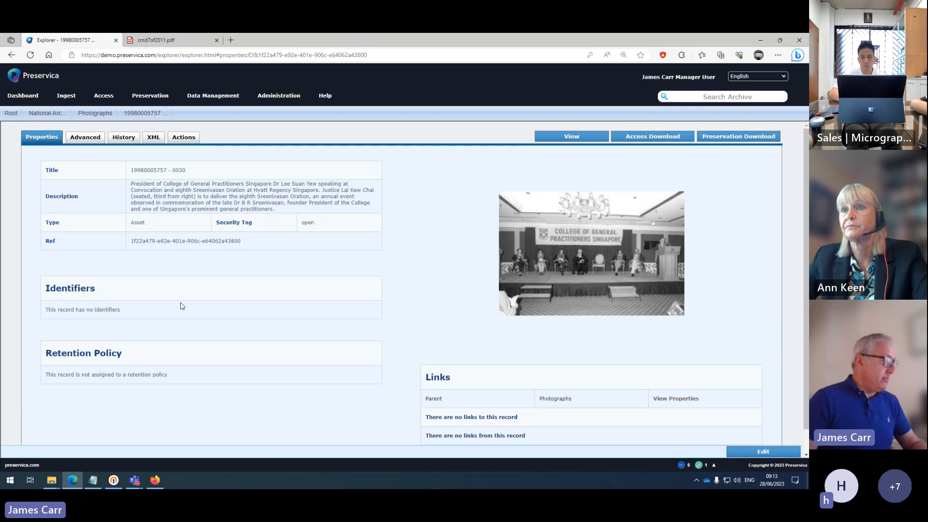
Examine the photograph's advanced structure and the technical properties of the tiff (fmt/353) generation under Preservation 1
left_click(74, 138)
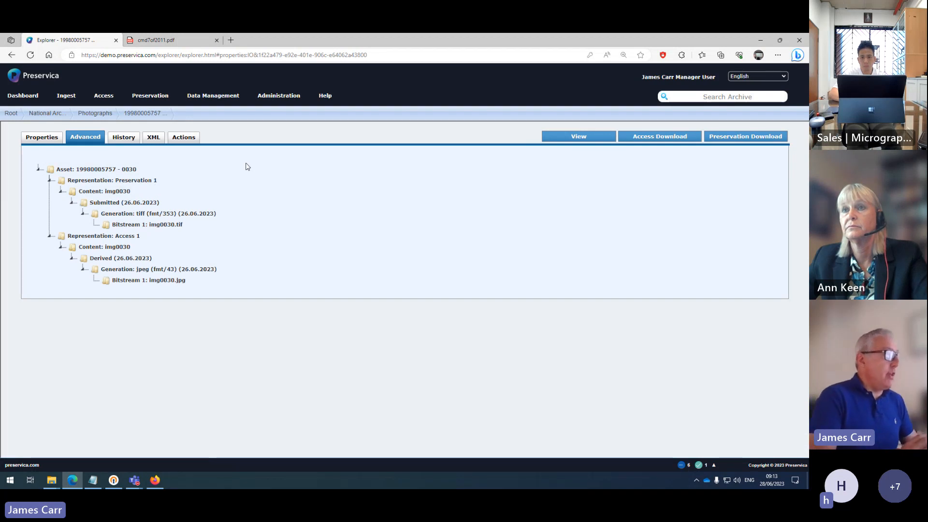
left_click(106, 173)
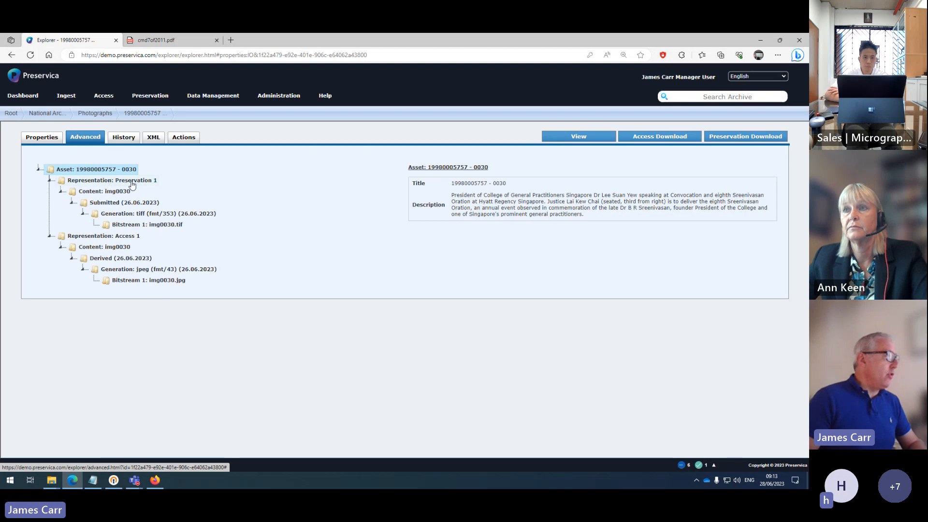
left_click(150, 218)
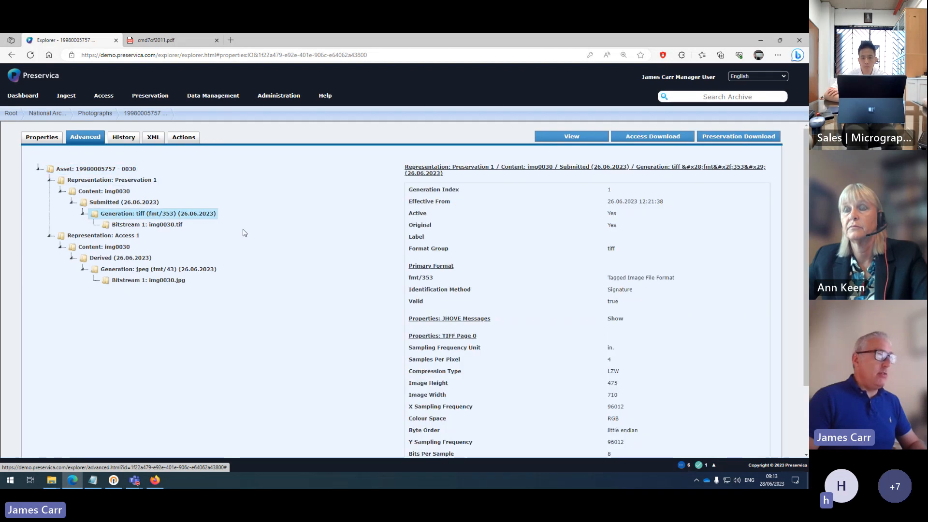
scroll(610, 285, "down", 1)
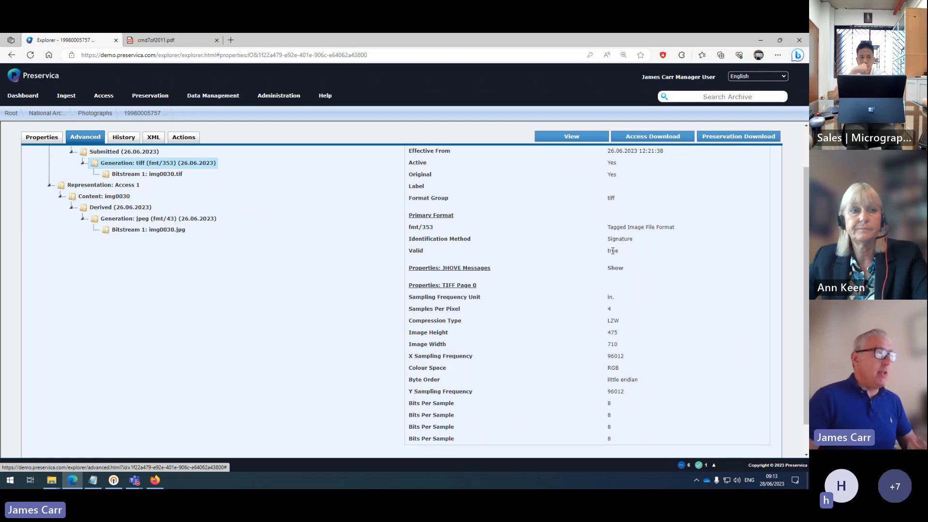
scroll(614, 251, "down", 1)
scroll(614, 252, "down", 2)
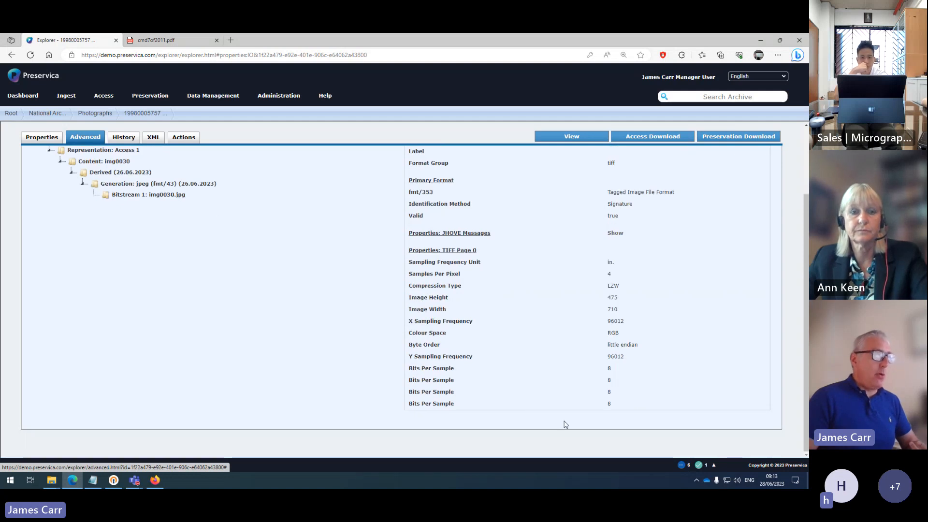
scroll(580, 266, "up", 3)
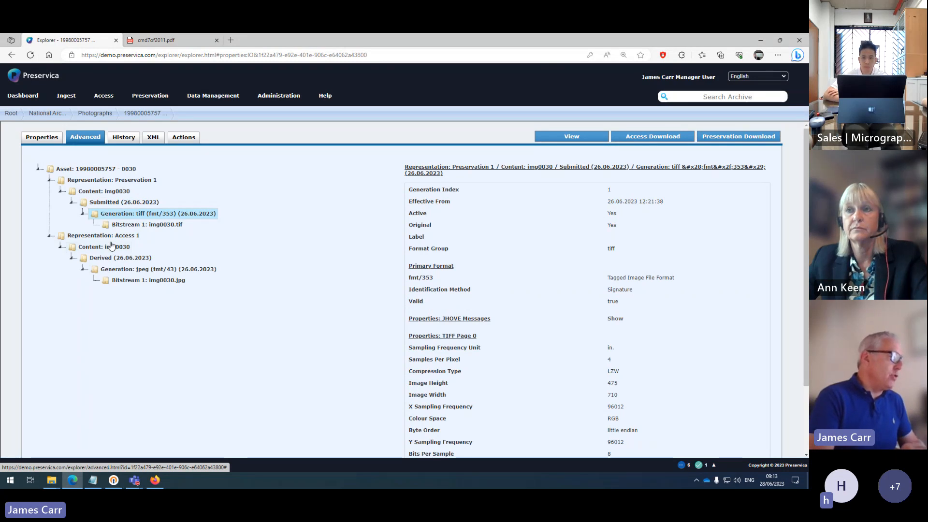
Review the technical properties of the derived jpeg (fmt/43) generation under the Access 1 representation
left_click(133, 272)
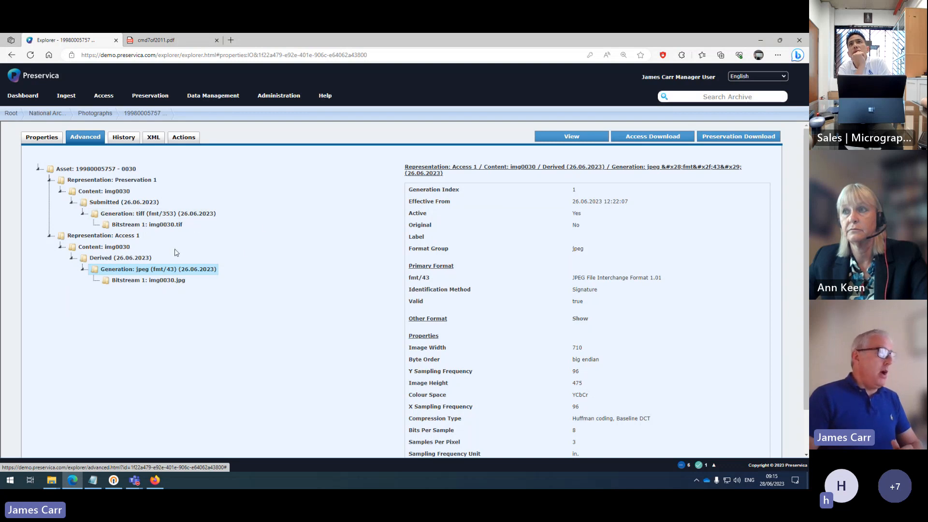
scroll(176, 251, "down", 1)
scroll(176, 249, "up", 1)
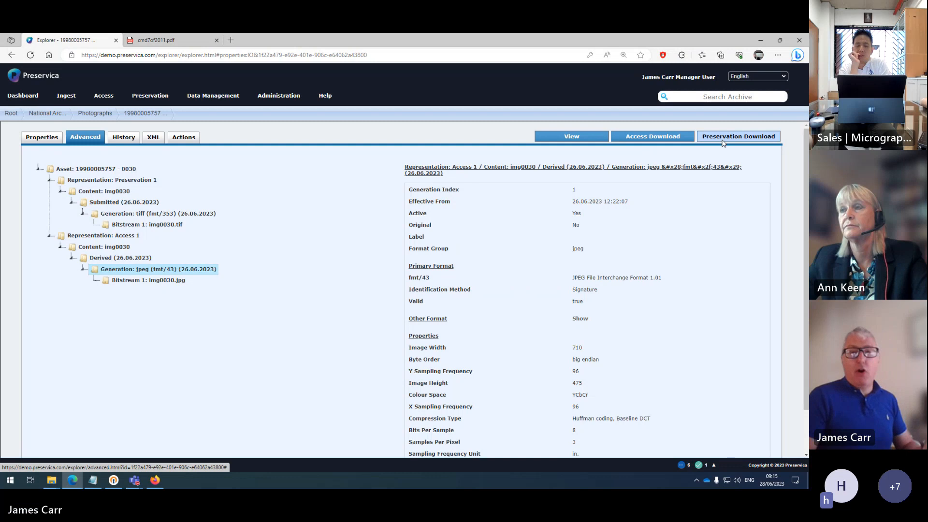
scroll(701, 218, "down", 2)
scroll(699, 224, "up", 2)
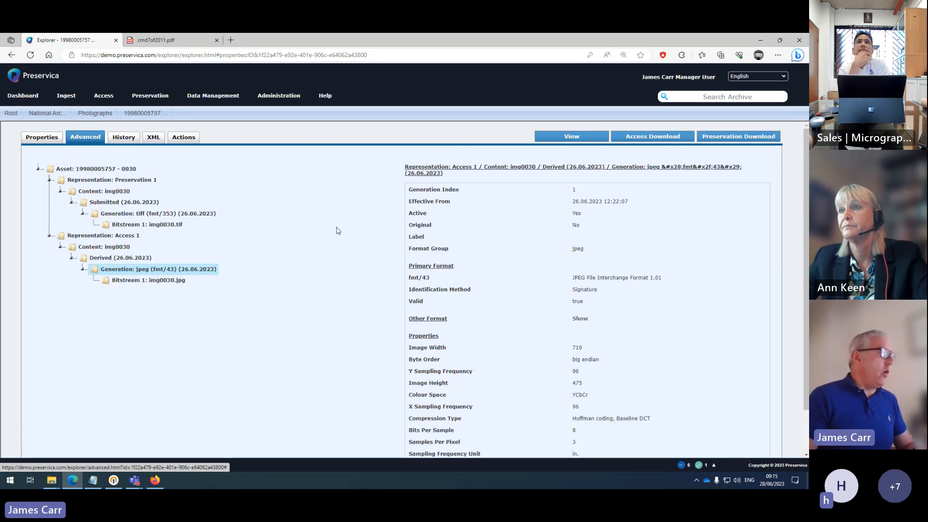
Return to the archive tree, go to the Video folder and open "Mapping the World: Curator's Tour" for playback
left_click(95, 113)
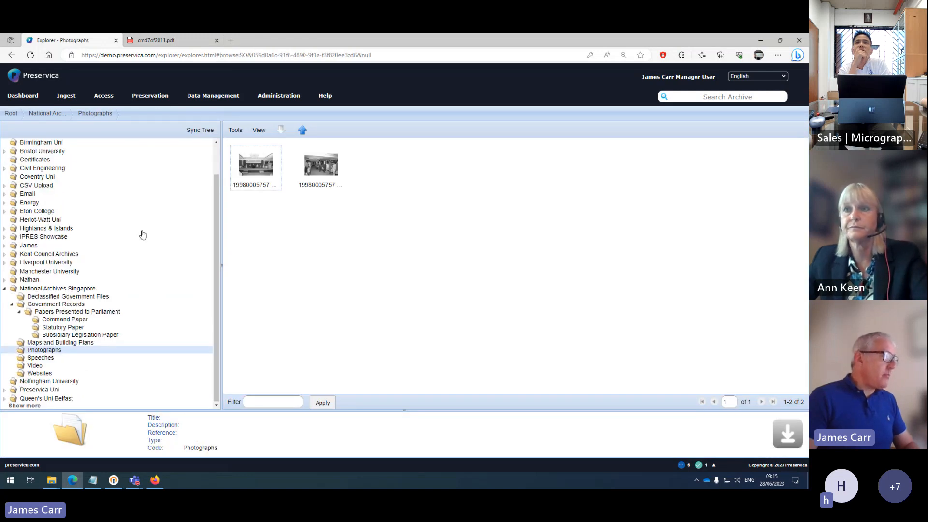
scroll(141, 233, "down", 1)
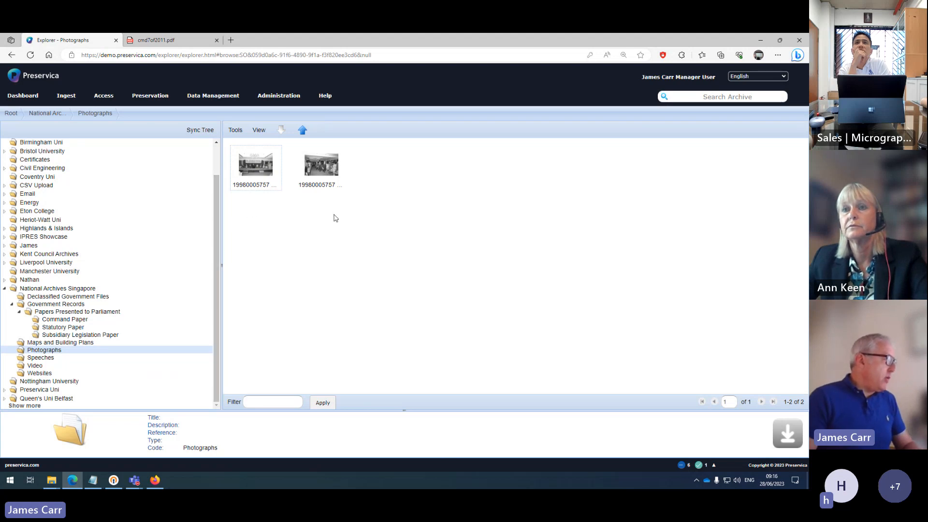
key("Down")
key("Down")
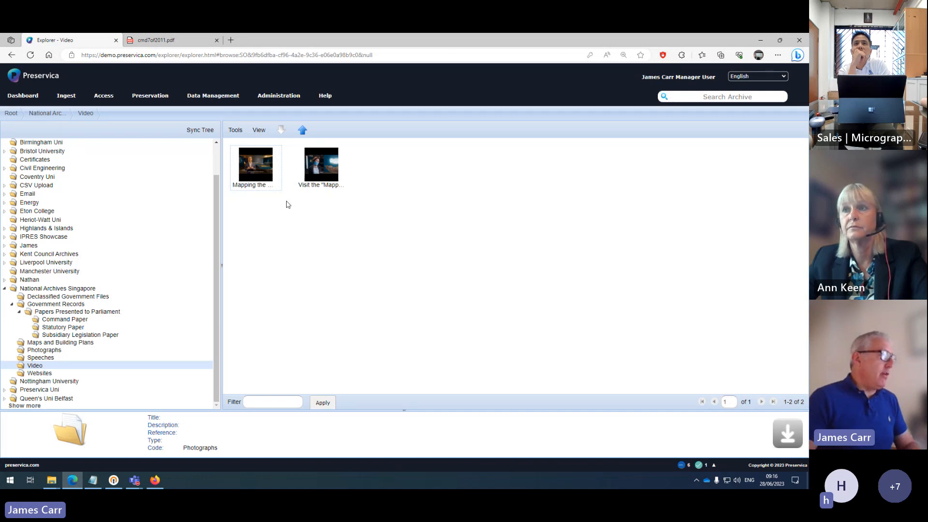
right_click(261, 167)
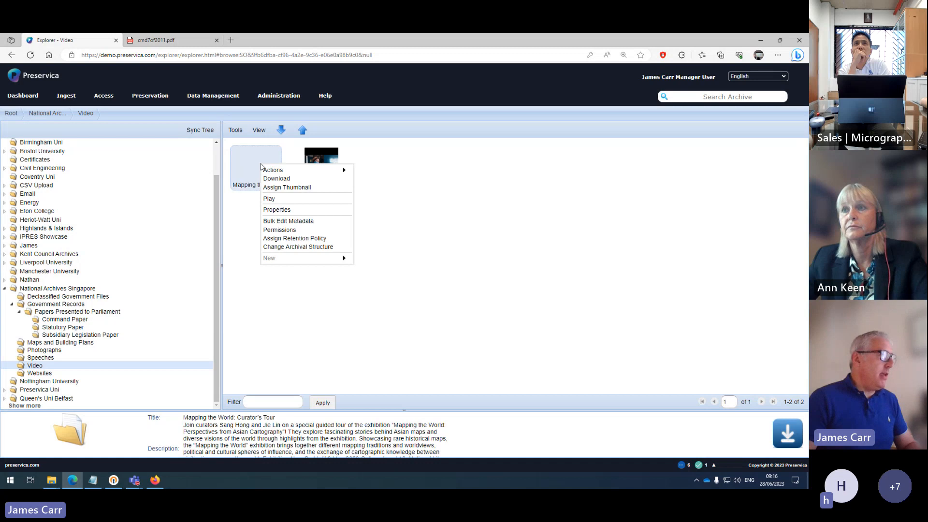
left_click(270, 199)
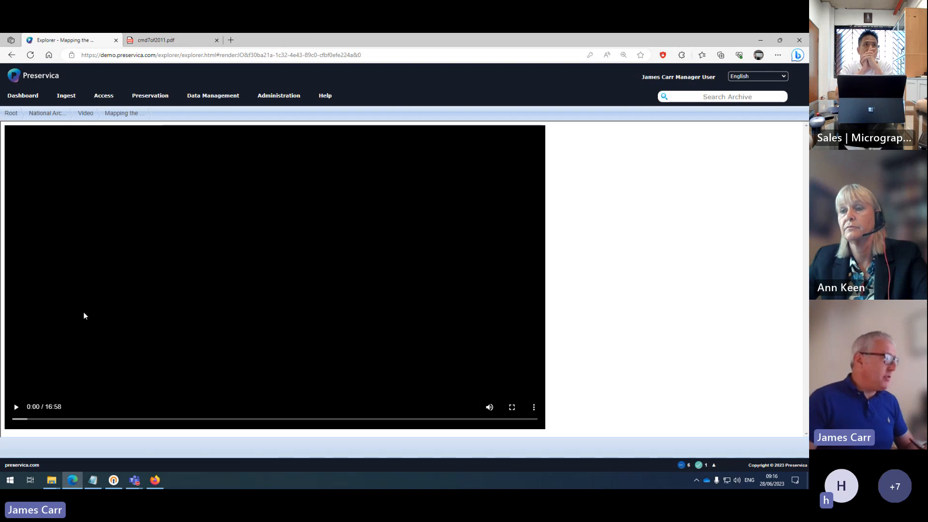
Play the video, skip ahead to about 8:02 and pause it
left_click(16, 408)
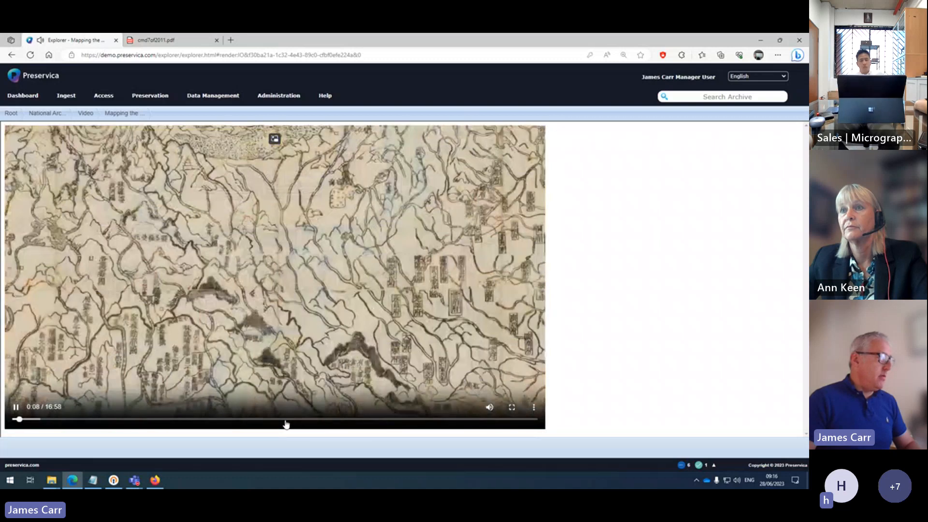
left_click(259, 419)
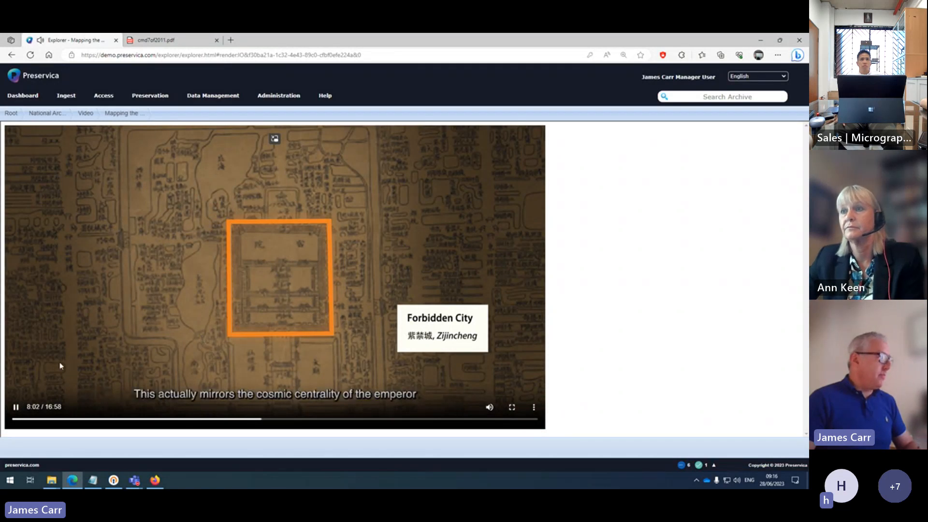
left_click(16, 408)
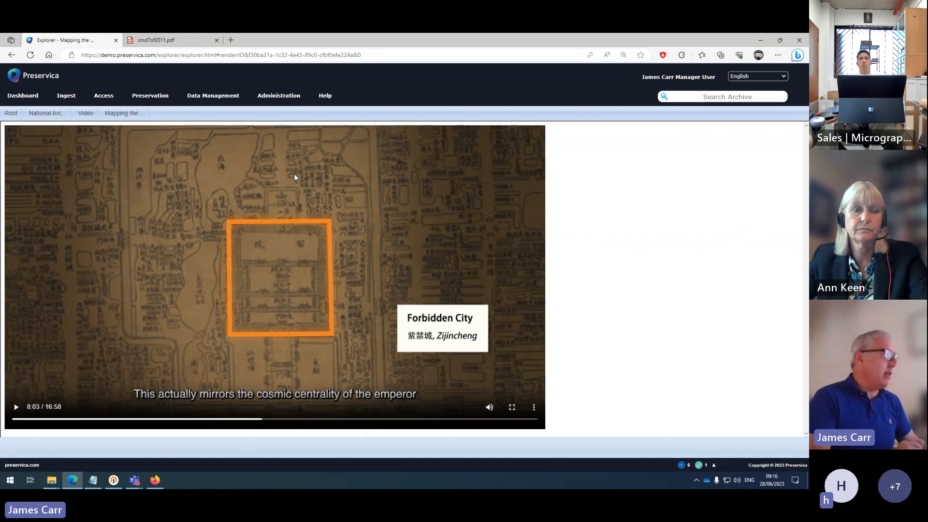
Leave the video, go to the Websites folder and browse the archived National Archives of Singapore website
left_click(85, 113)
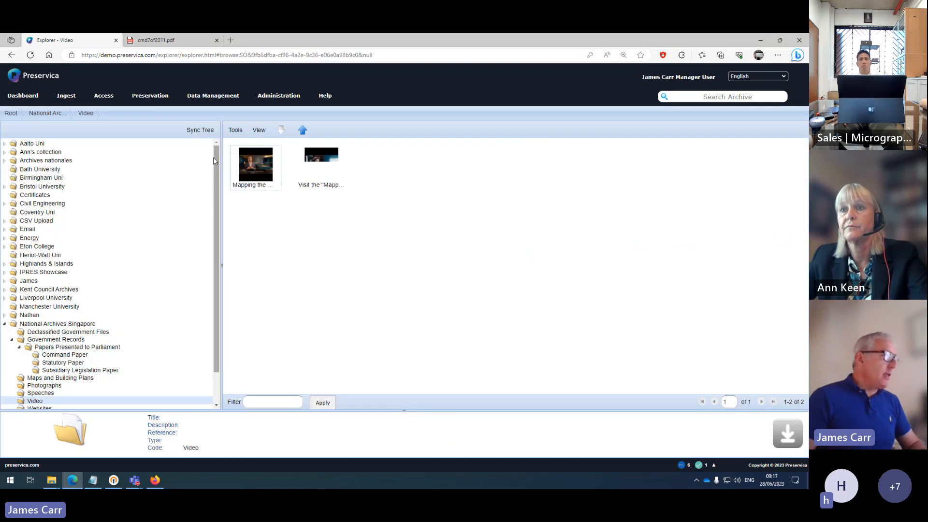
left_click_drag(216, 156, 216, 198)
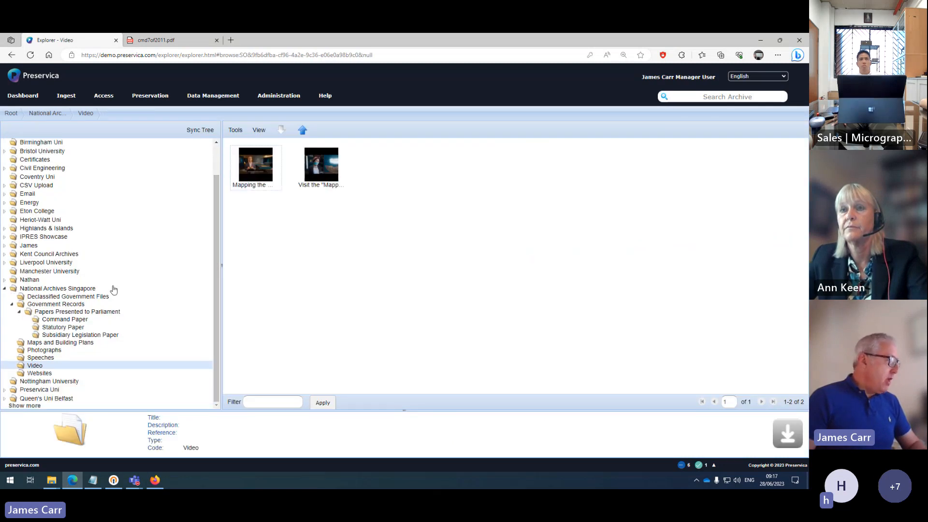
left_click(38, 374)
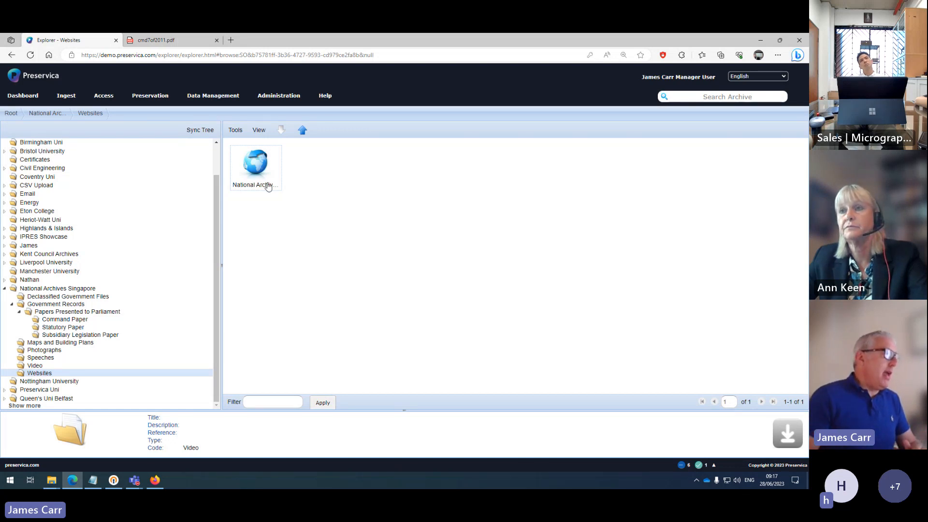
left_click(250, 166)
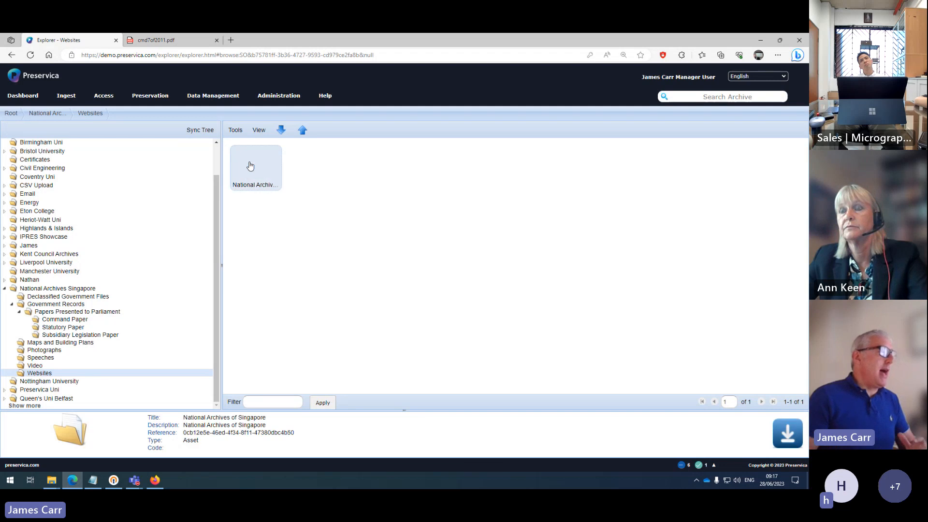
left_click(301, 208)
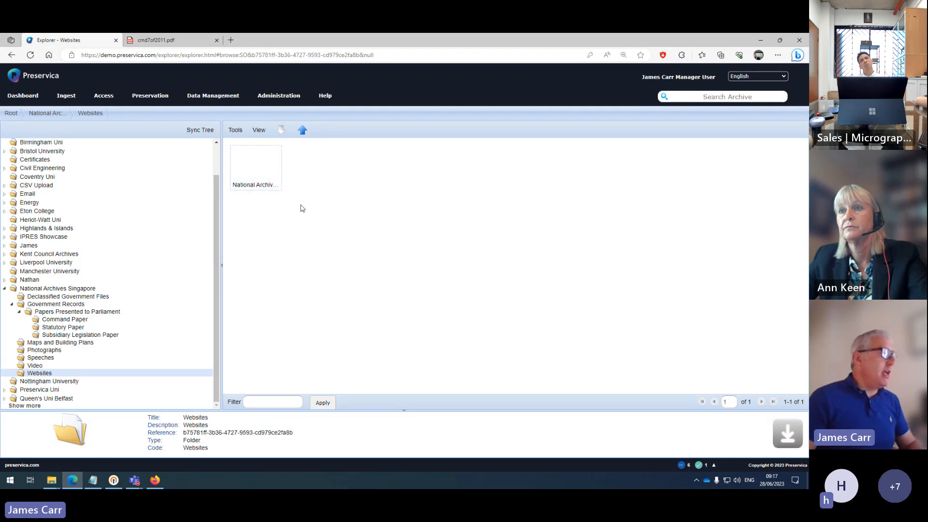
left_click(252, 166)
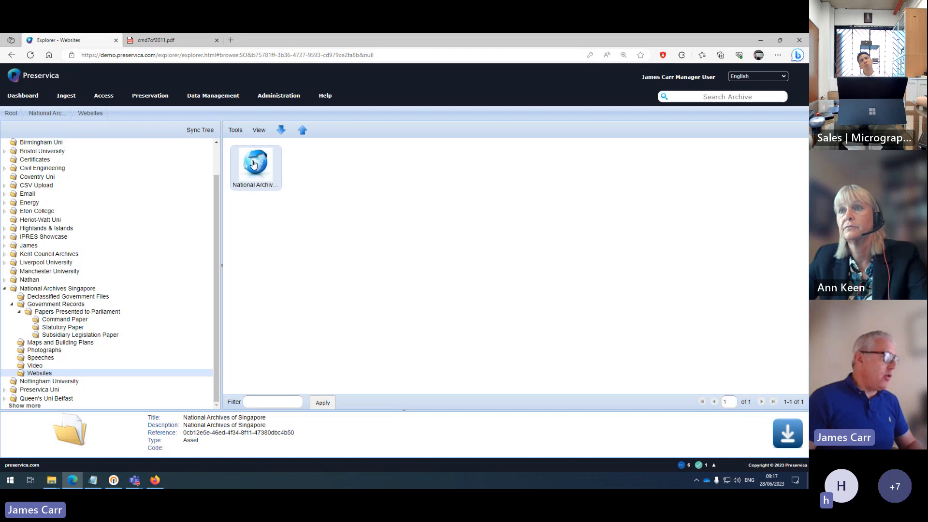
right_click(253, 164)
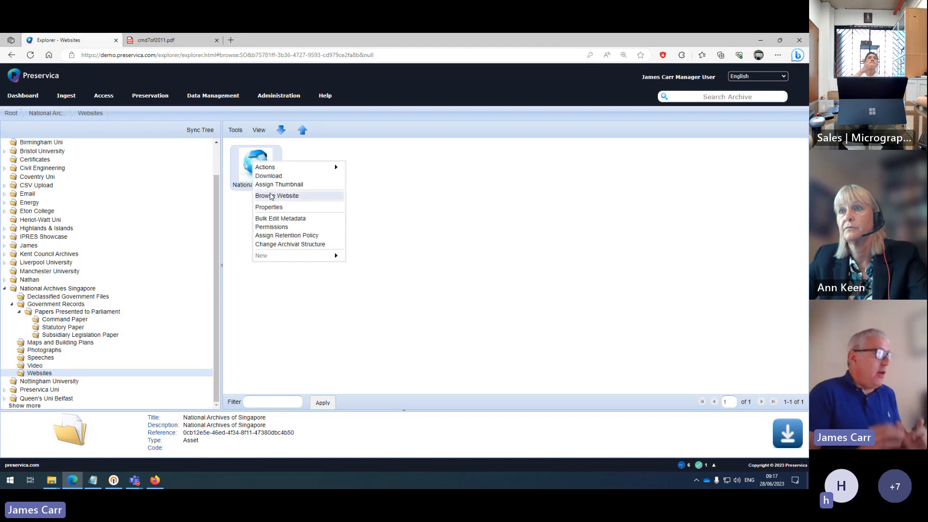
left_click(270, 197)
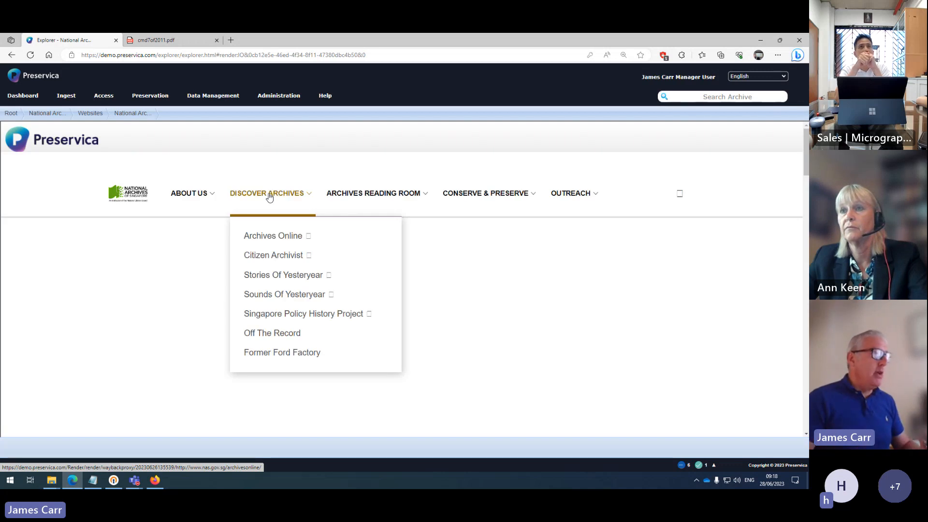
Look through the archived website's home page down to the Sands of Time feature and return to its beginning
scroll(799, 143, "down", 1)
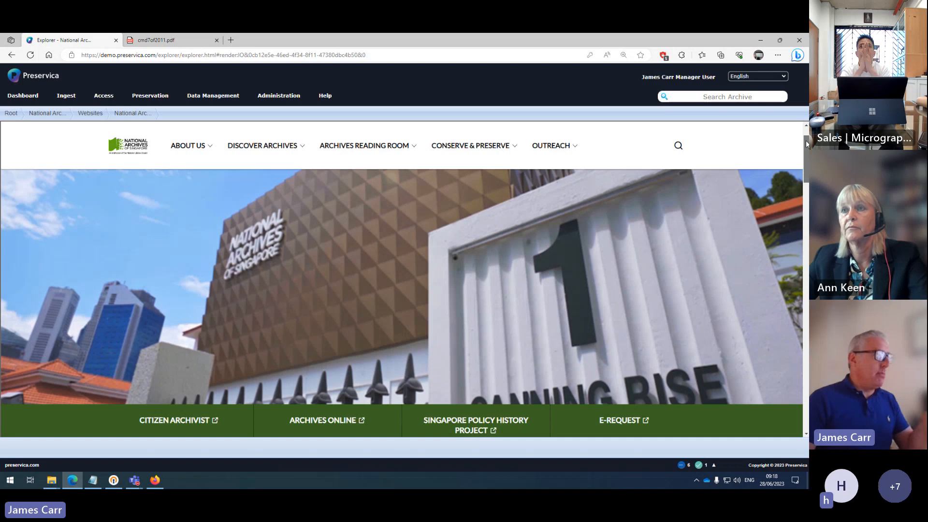
left_click_drag(805, 141, 805, 210)
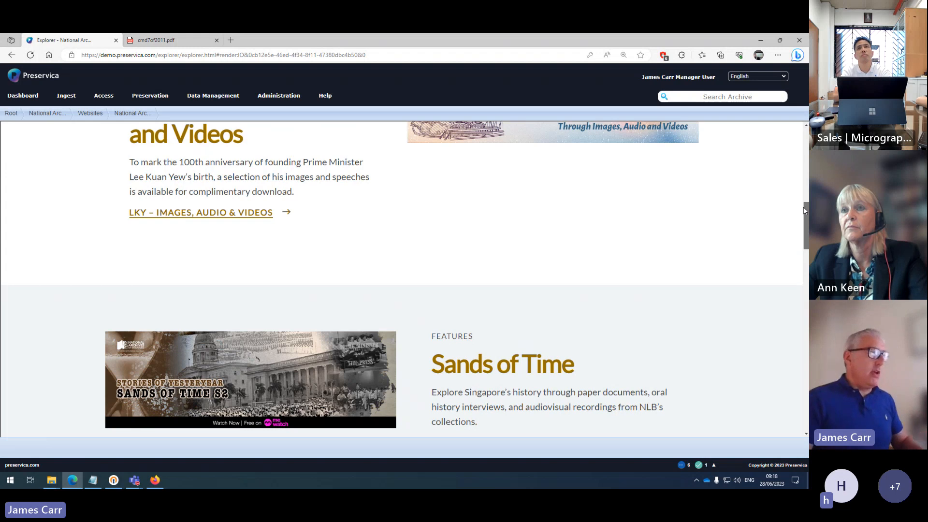
left_click_drag(803, 207, 806, 134)
Open the History page from the archived site's About Us section and read through its text
mouse_move(206, 194)
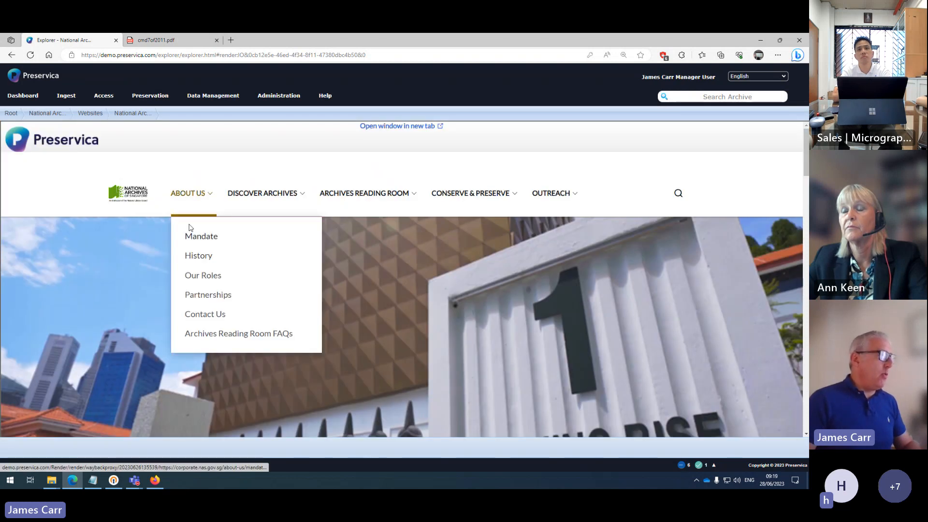
left_click(195, 259)
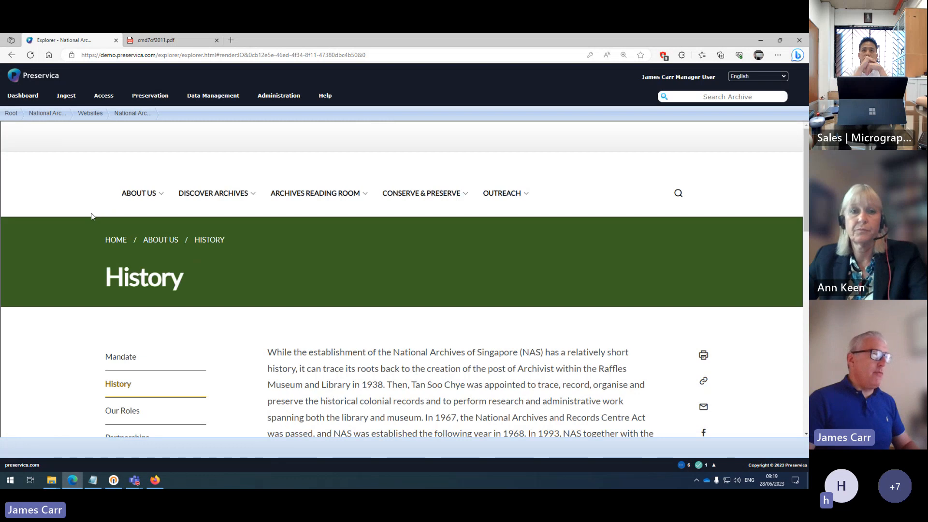
scroll(369, 248, "down", 5)
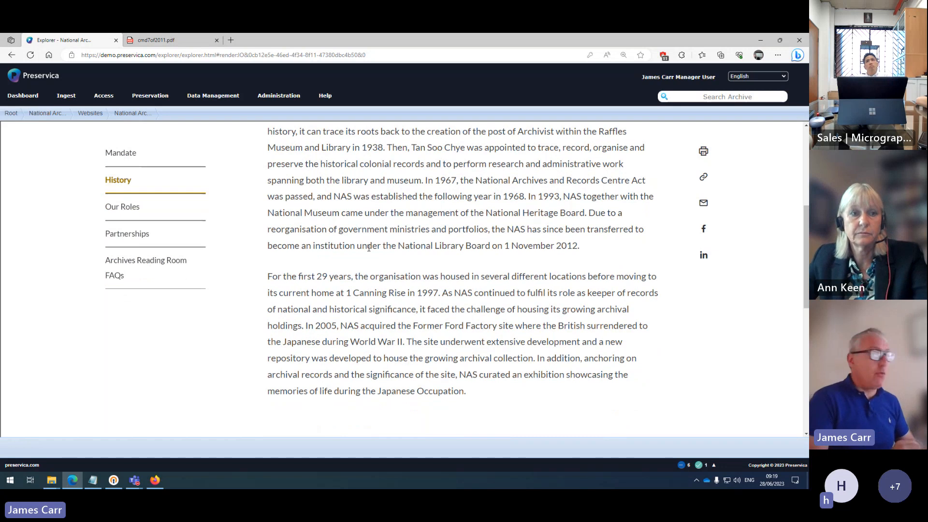
Read the rest of the archived site's History page down to its footer and go back up
scroll(451, 255, "down", 7)
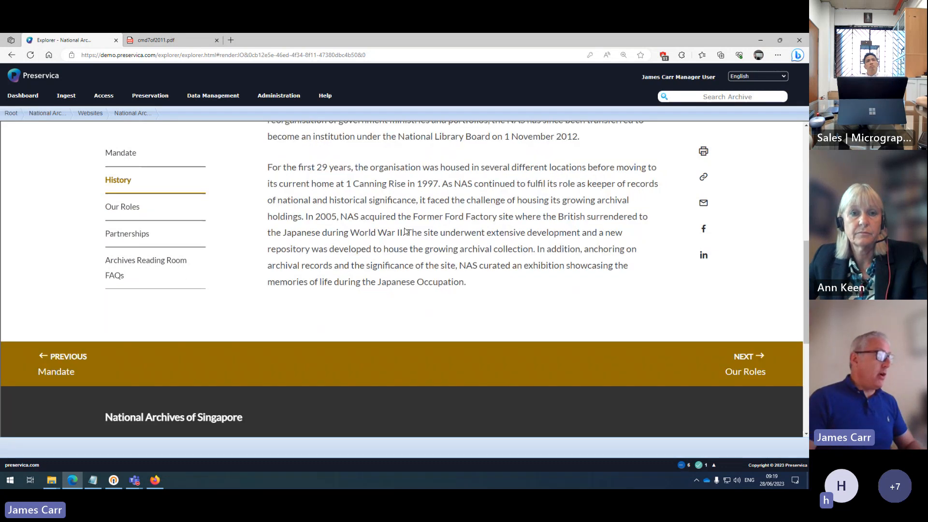
scroll(358, 317, "down", 2)
scroll(358, 318, "up", 9)
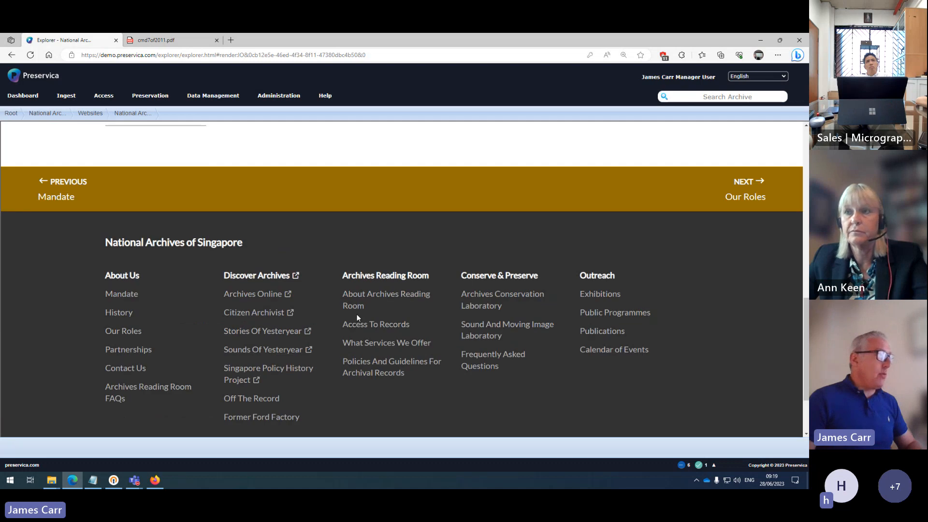
Open the archived site's Our Roles page, read its department sections down to Former Ford Factory, and return to its beginning
left_click(132, 227)
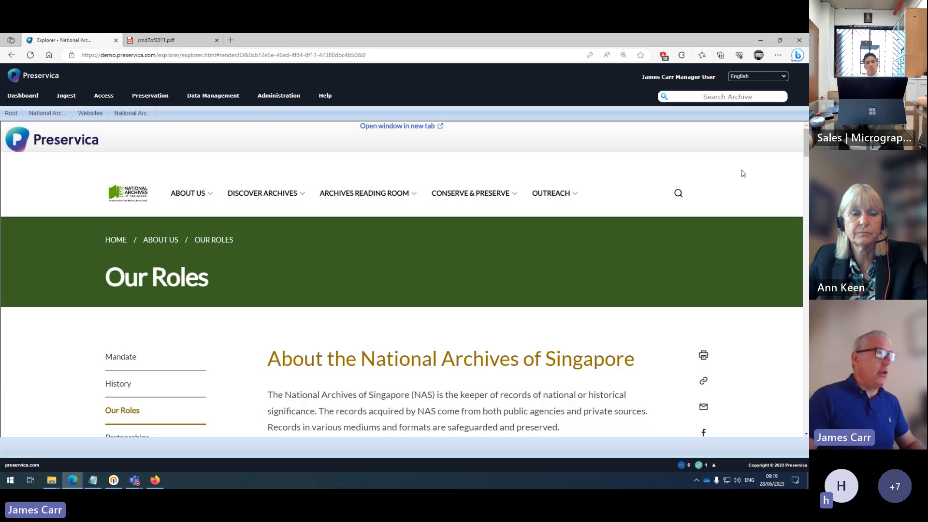
scroll(743, 173, "down", 2)
scroll(743, 173, "down", 2)
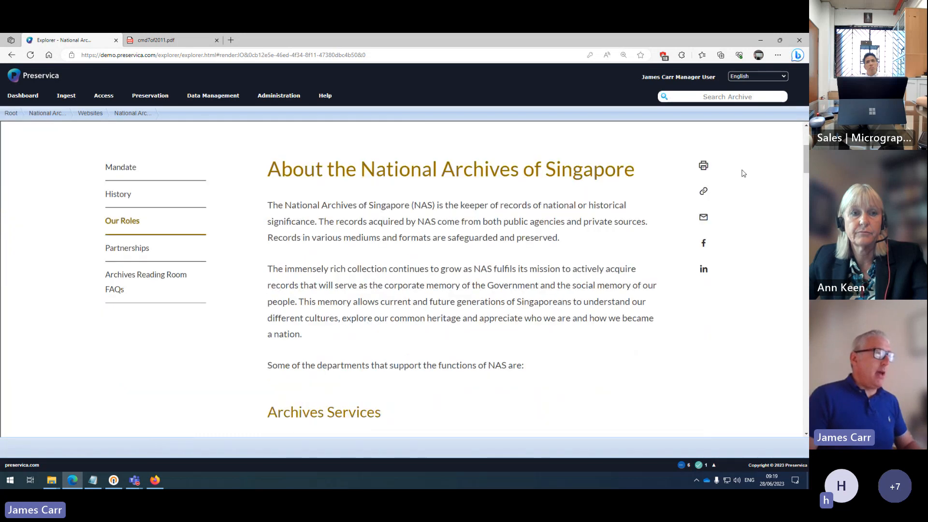
scroll(743, 173, "down", 1)
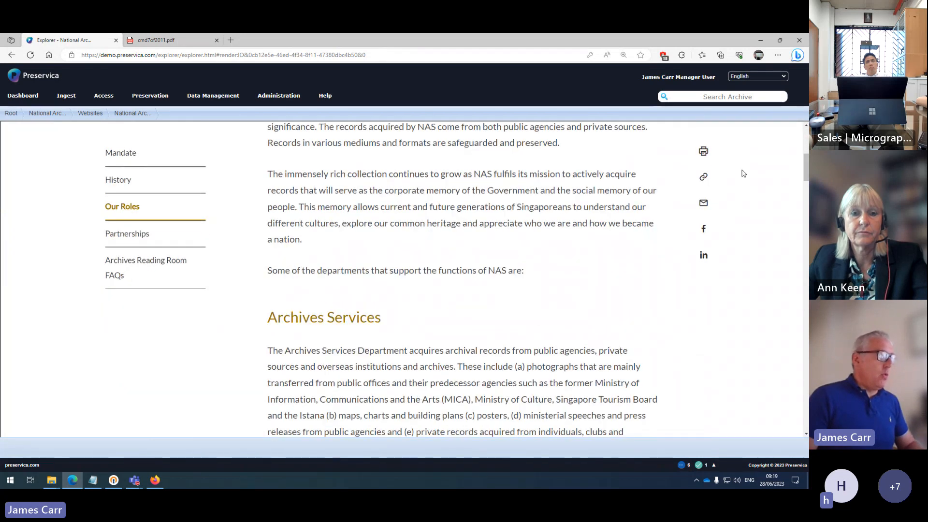
scroll(743, 173, "down", 2)
scroll(743, 173, "down", 8)
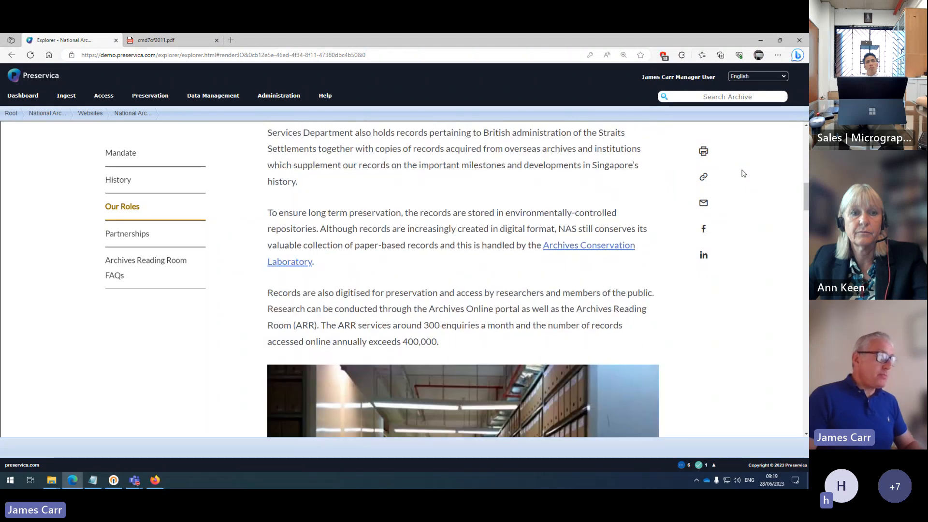
scroll(743, 173, "down", 8)
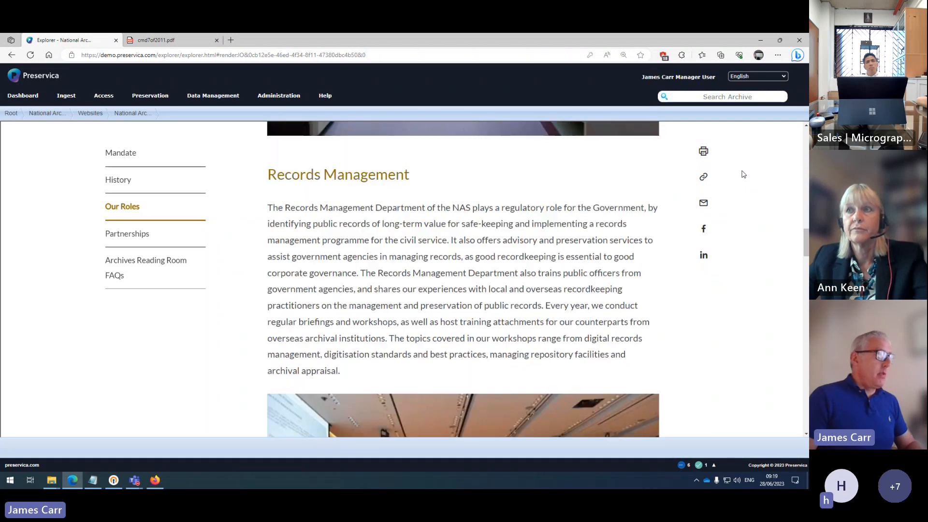
scroll(743, 173, "down", 8)
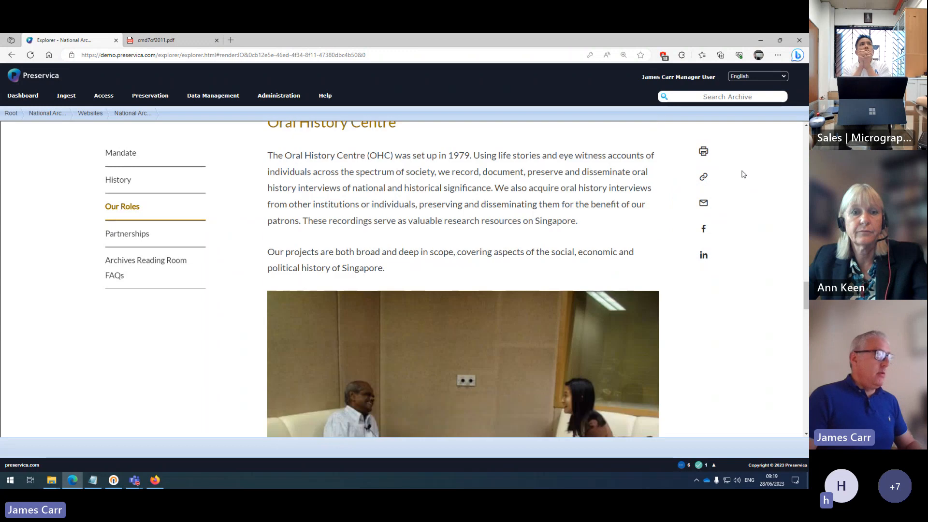
scroll(743, 174, "down", 8)
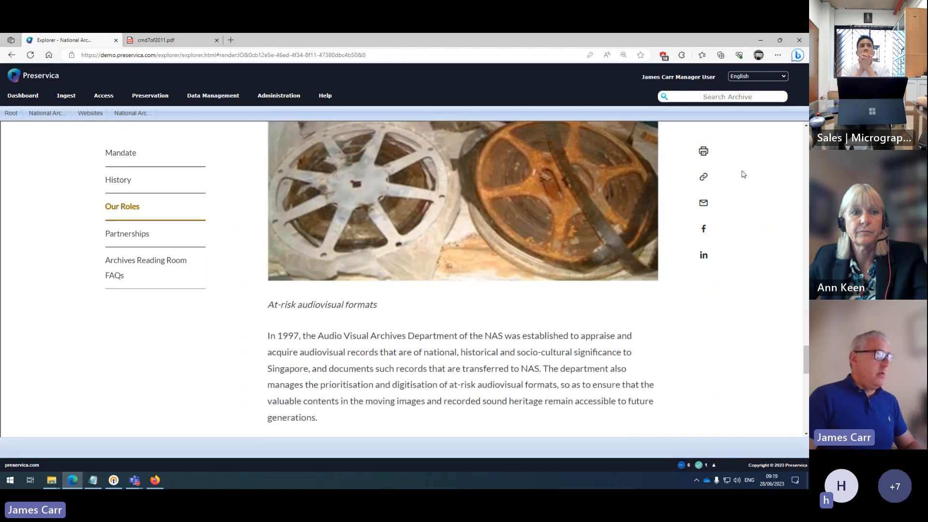
scroll(743, 174, "down", 5)
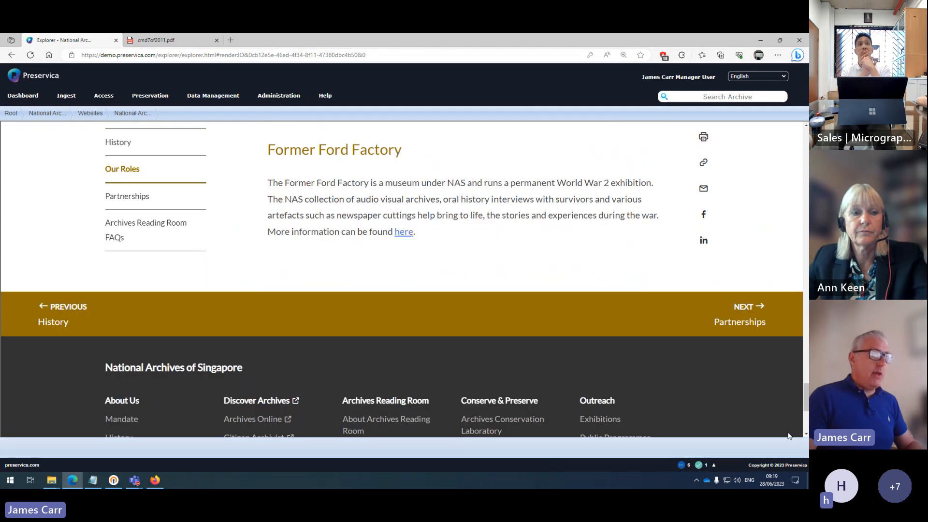
scroll(743, 174, "down", 5)
scroll(743, 174, "up", 20)
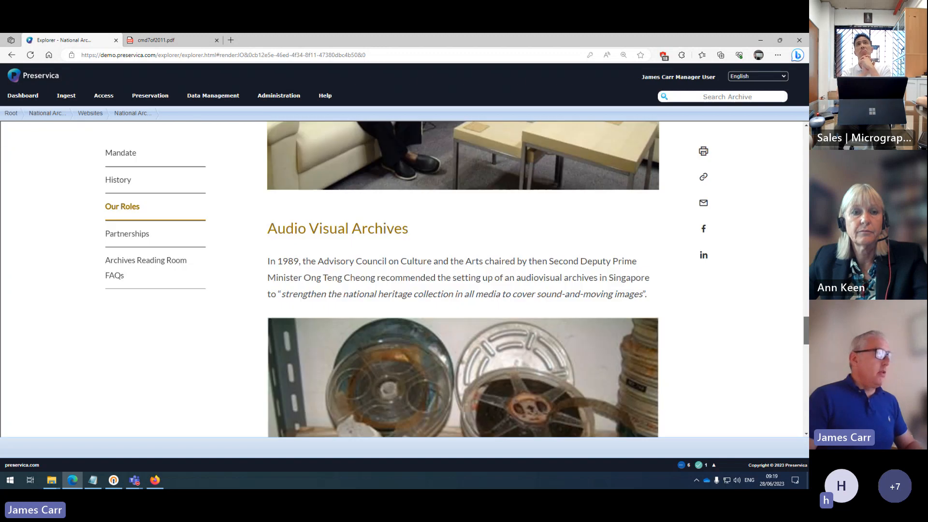
left_click_drag(806, 237, 803, 131)
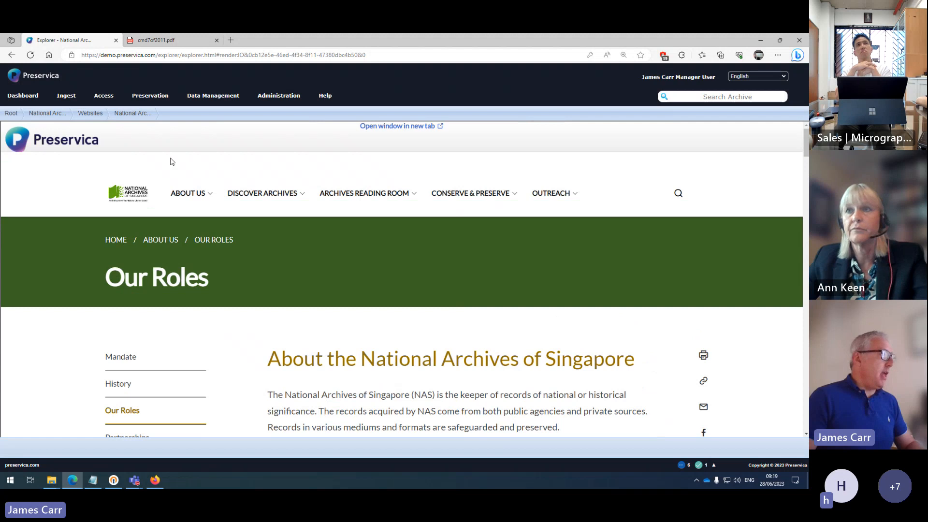
Leave the archived website for the National Archives Singapore folder and open Declassified Government Files
left_click(53, 113)
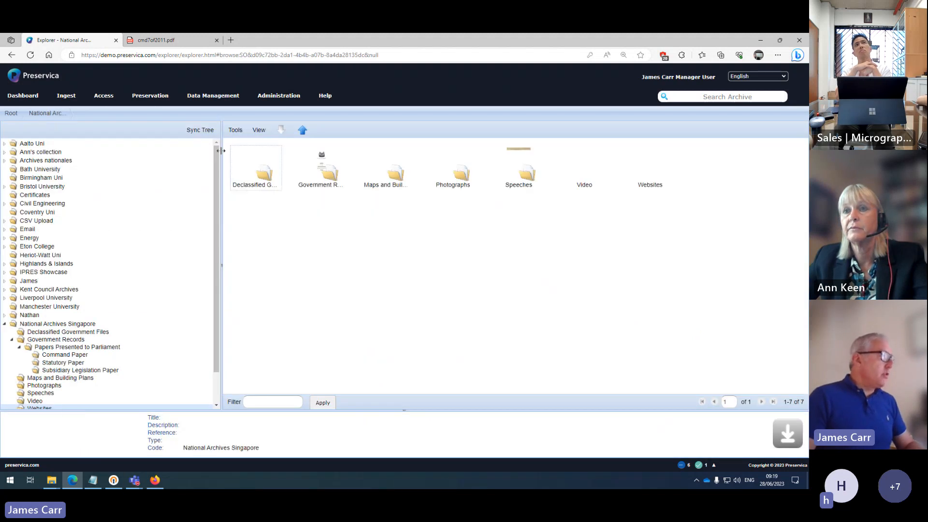
scroll(216, 150, "down", 1)
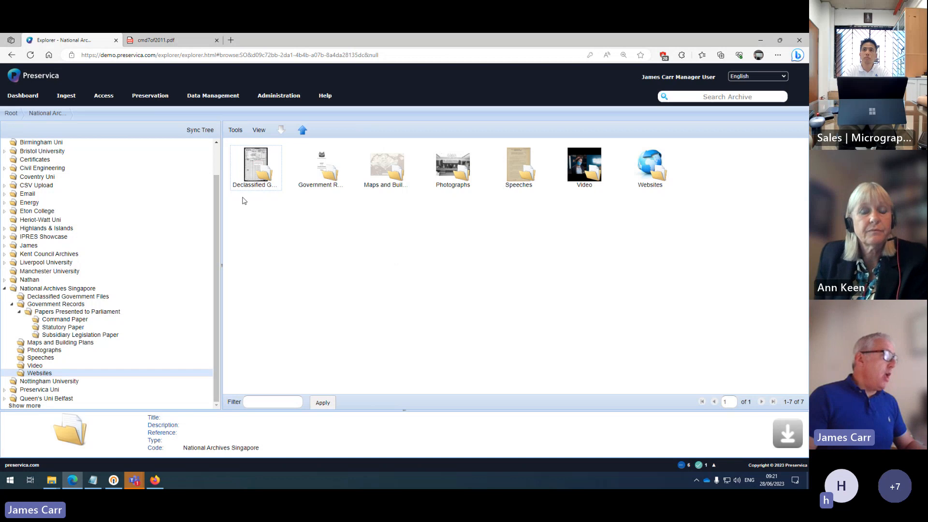
double_click(257, 175)
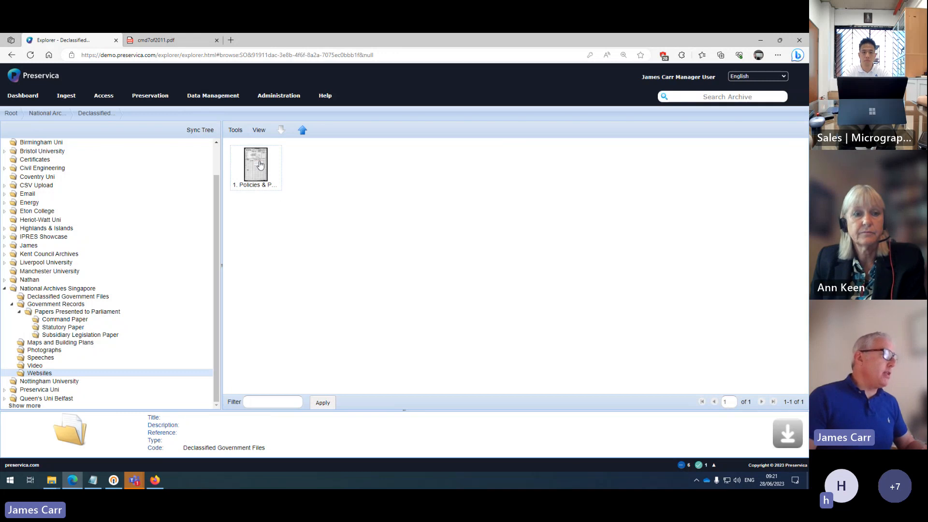
Open the properties of the "1. Policies & Procedures" asset and show its advanced preservation structure
left_click(260, 165)
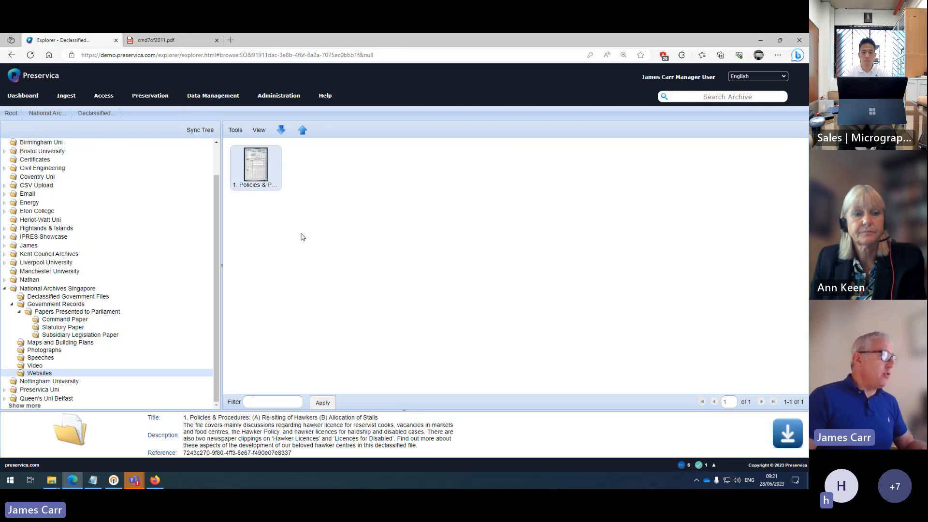
right_click(258, 164)
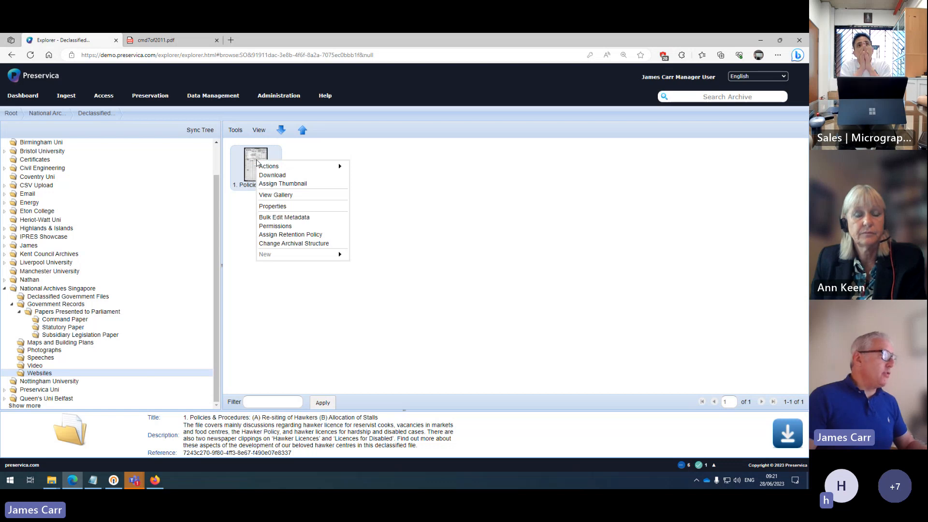
left_click(272, 207)
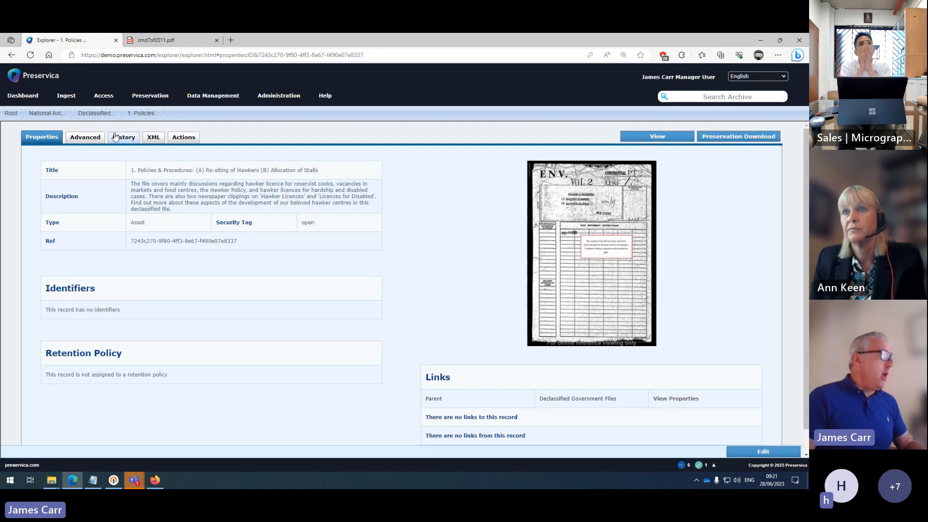
left_click(85, 137)
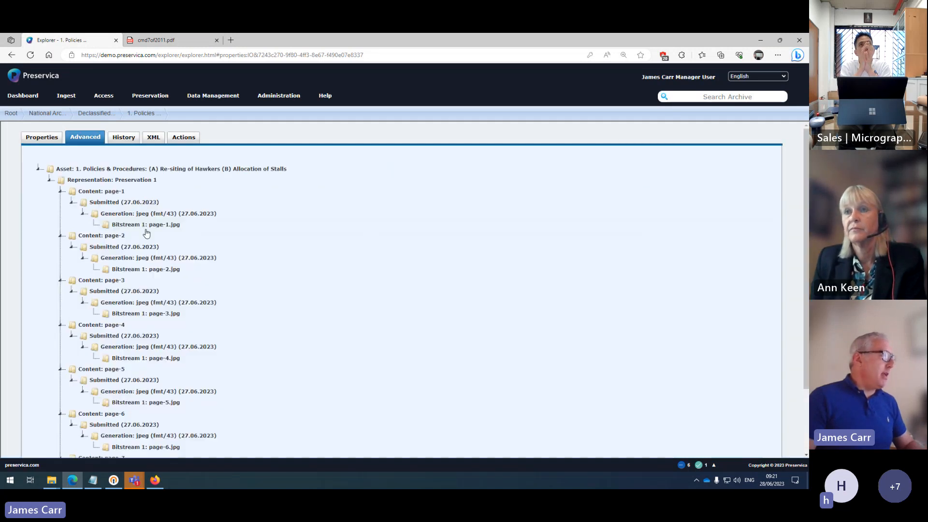
Collapse and re-expand the Preservation 1 representation, and look through the content, generation and bitstream entries of its pages
left_click(50, 179)
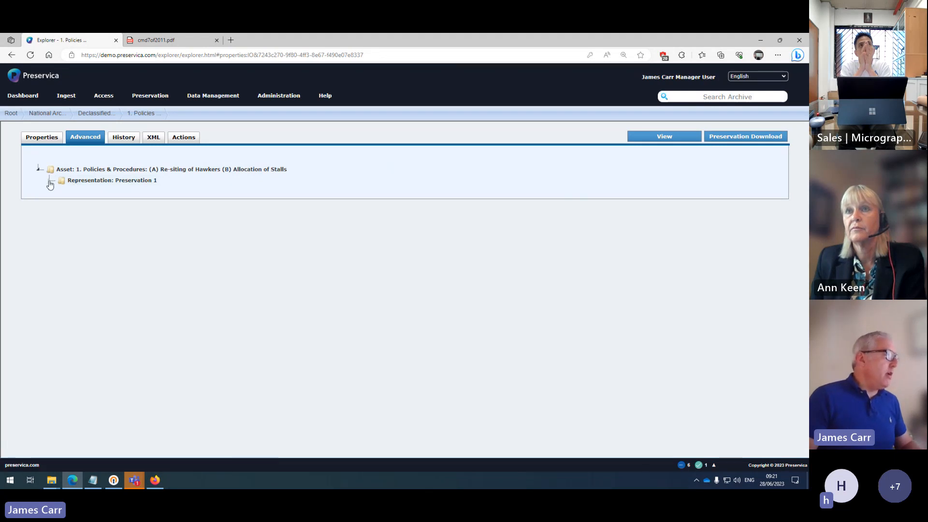
left_click(50, 181)
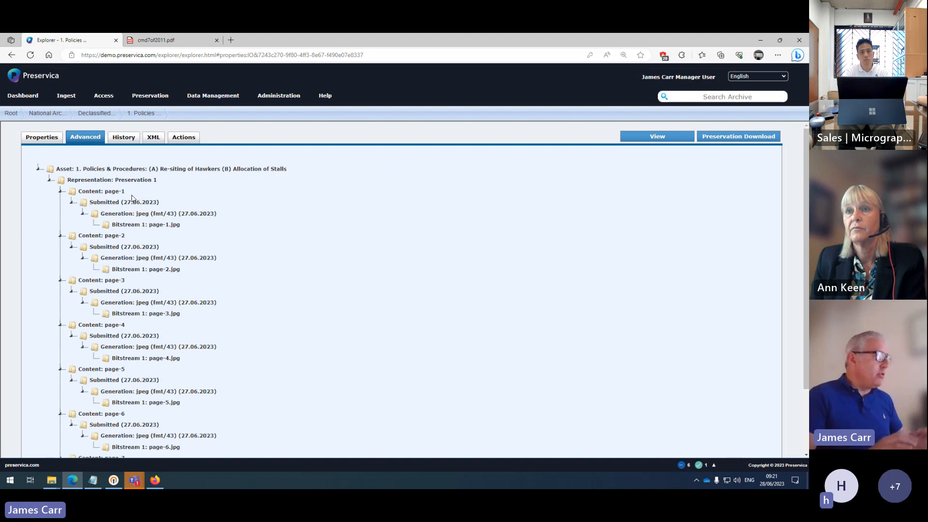
scroll(168, 217, "down", 3)
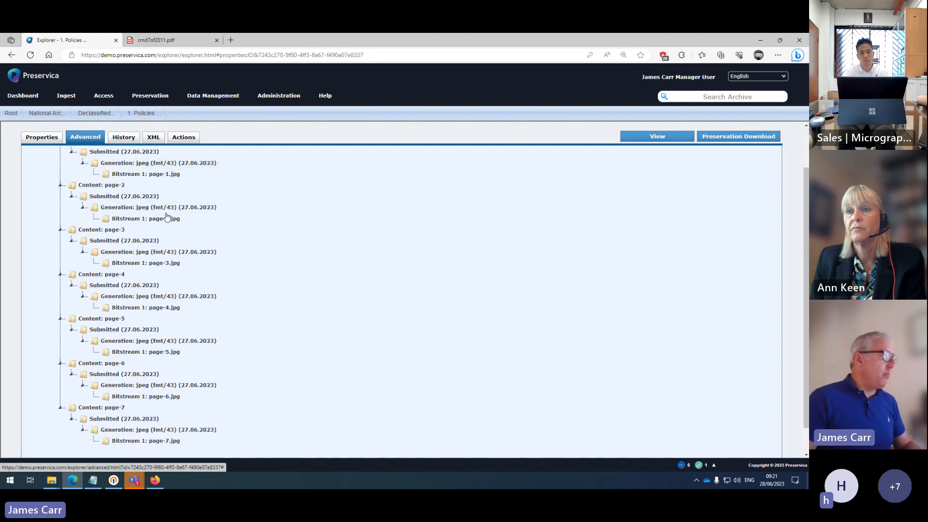
scroll(173, 409, "up", 3)
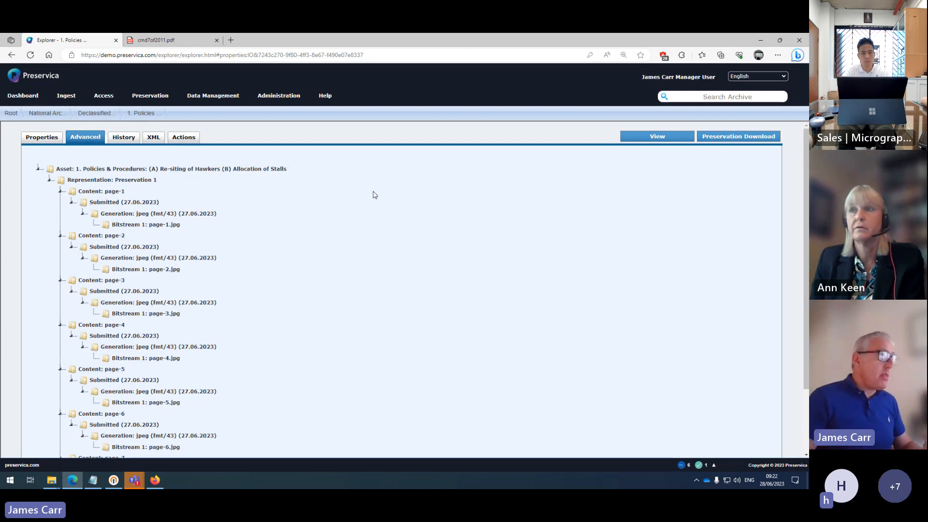
View the Policies & Procedures file in full screen and page through it to pages 6 and 7
left_click(654, 137)
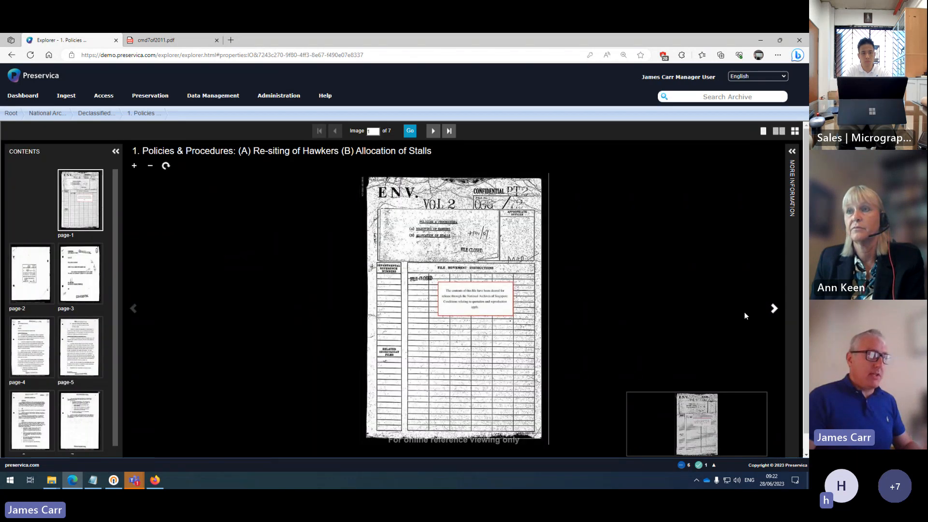
scroll(790, 374, "down", 1)
left_click(775, 448)
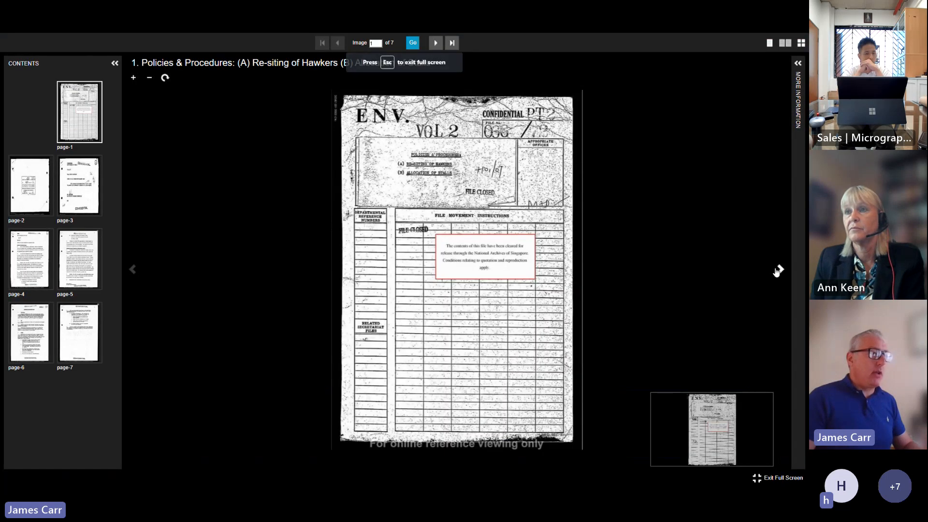
left_click(777, 271)
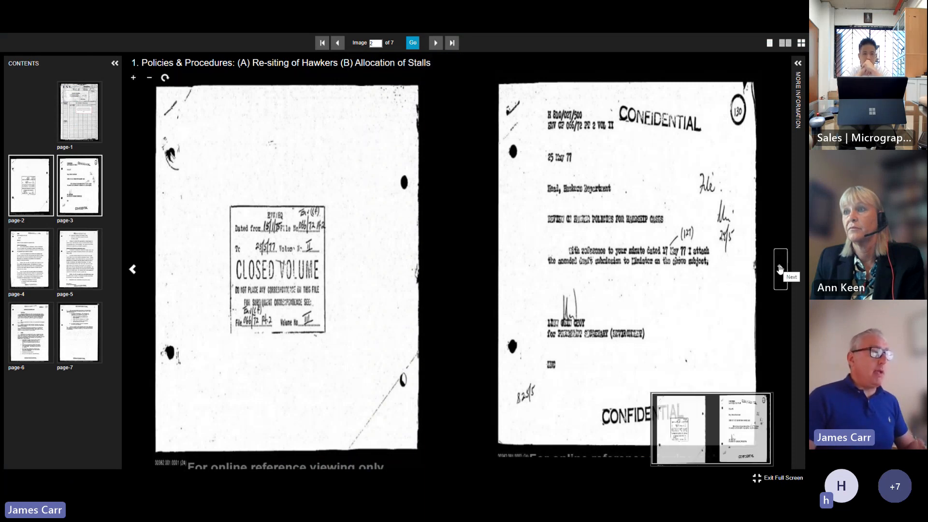
left_click(780, 269)
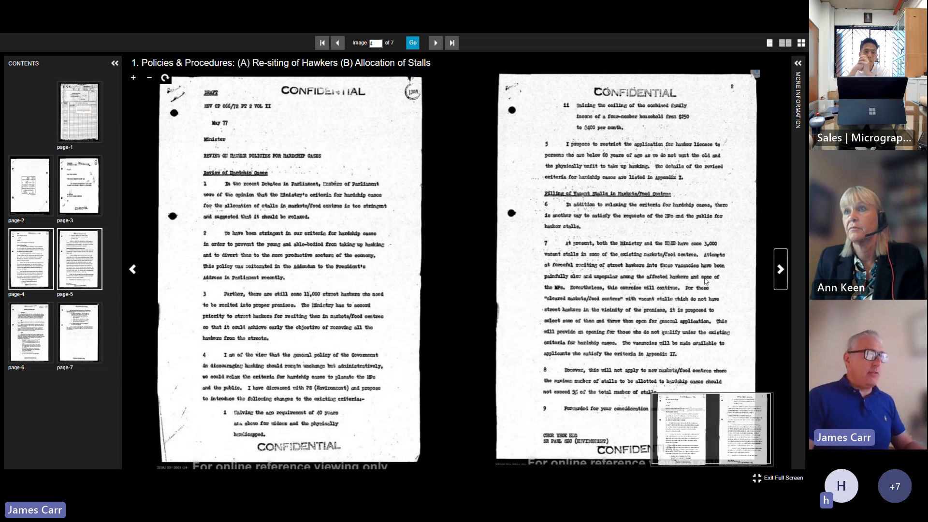
left_click(780, 269)
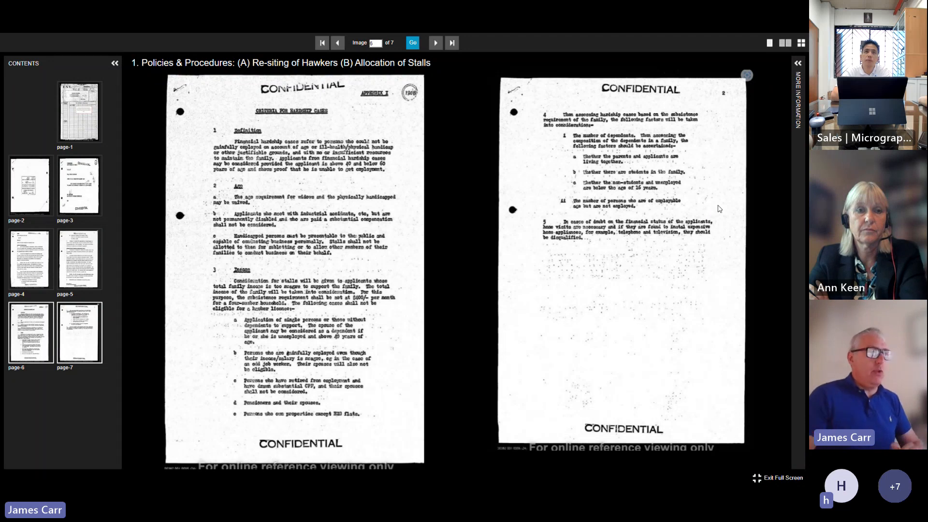
Exit the full-screen view and return to the National Archives Singapore folder
left_click(766, 479)
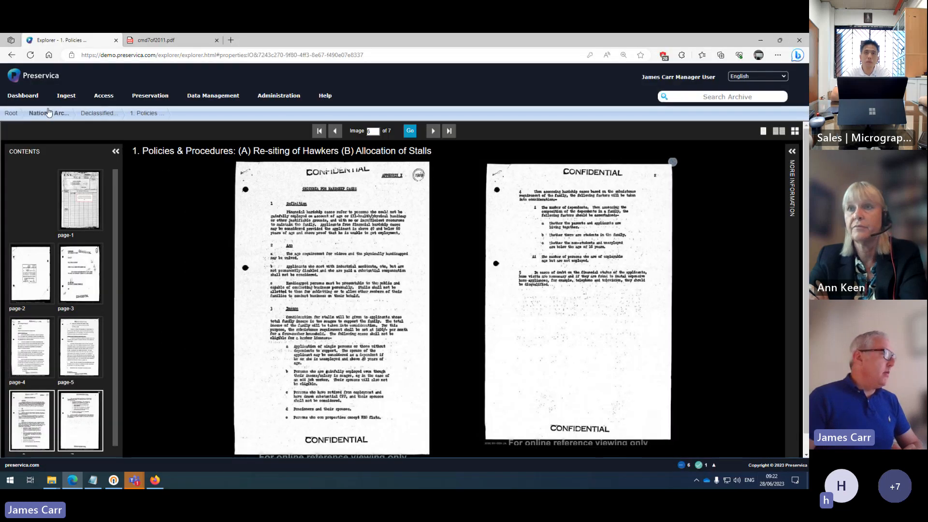
left_click(49, 113)
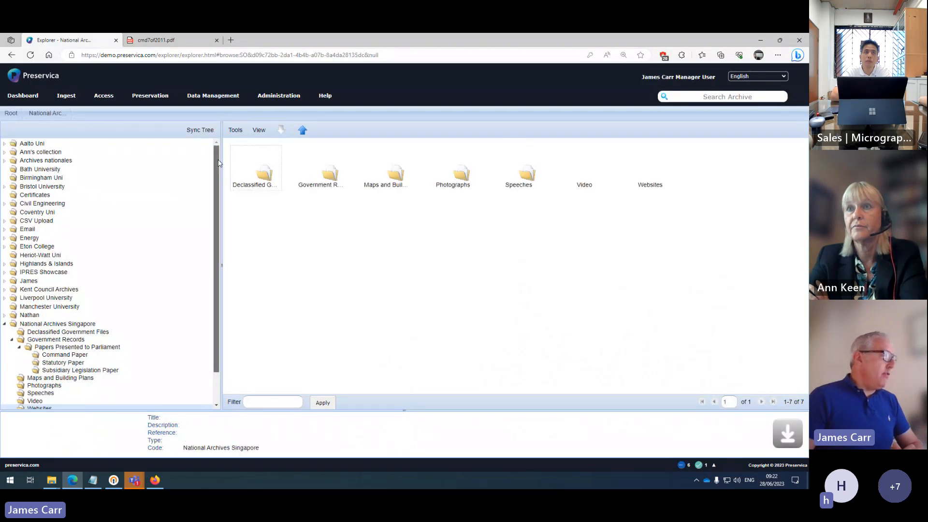
scroll(218, 163, "down", 1)
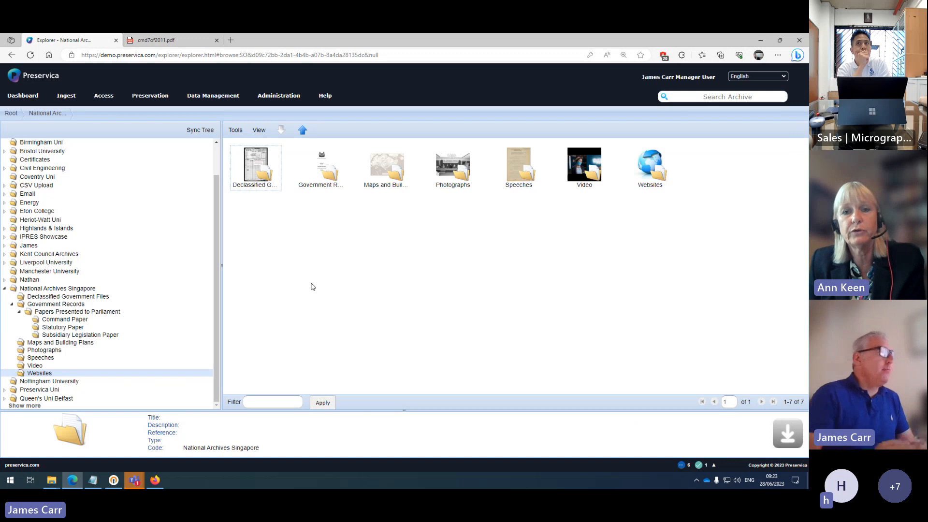
Go through Government Records and Papers Presented to Parliament to Statutory Paper, and select the Council for Private Education Annual Report 2014/2015
double_click(320, 170)
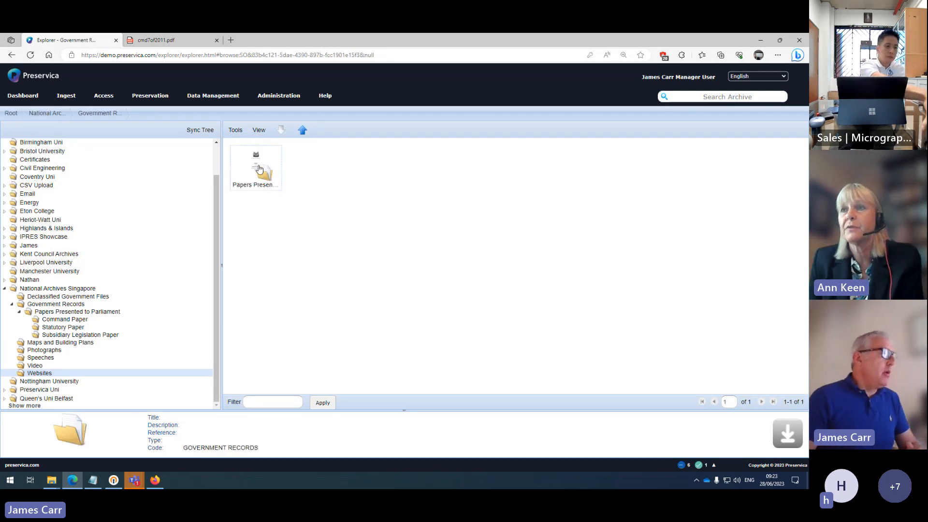
double_click(260, 178)
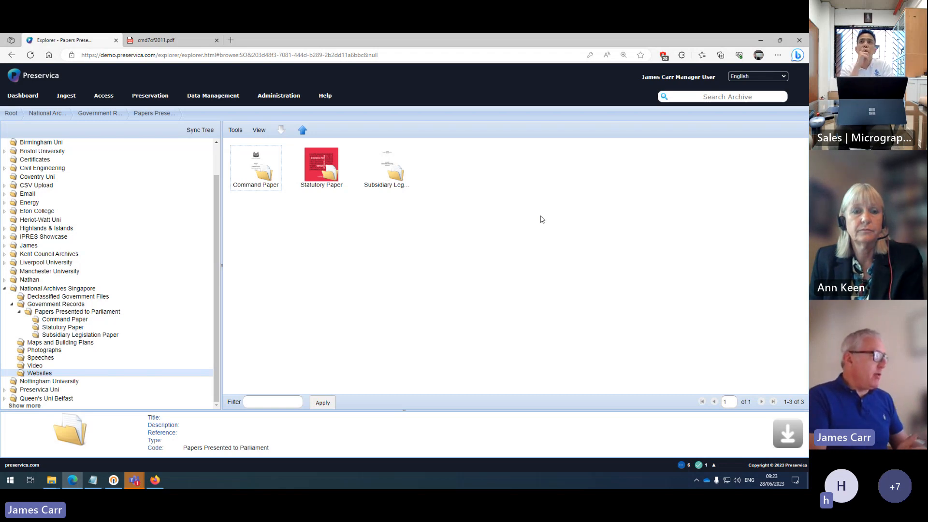
double_click(311, 169)
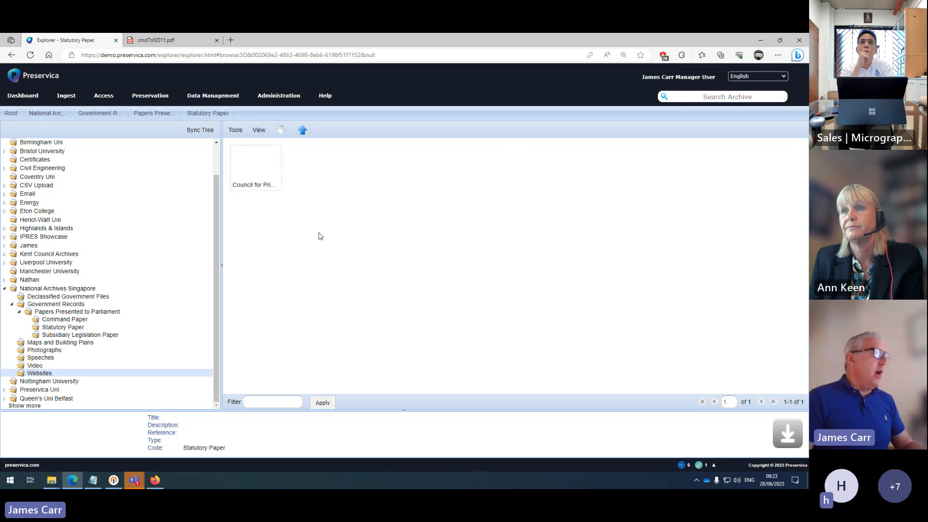
left_click(265, 166)
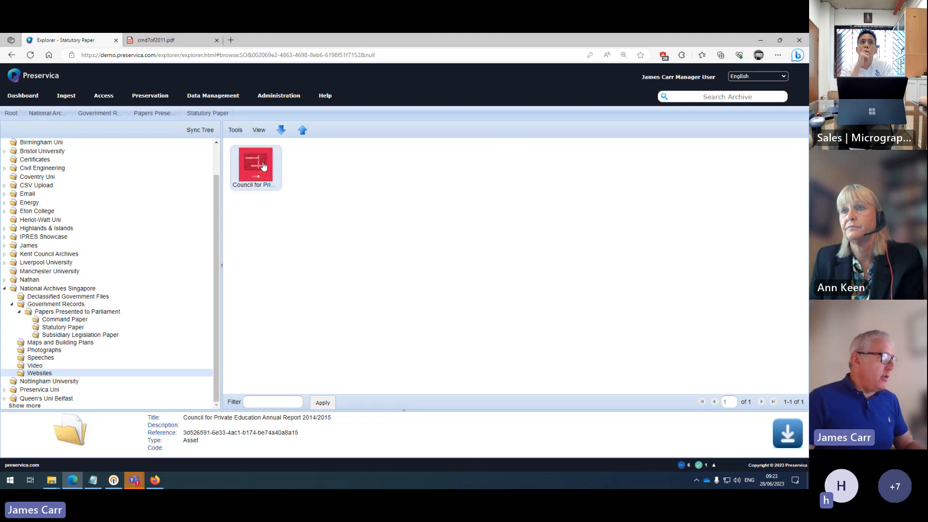
Check the security tag options in the permissions of the Council for Private Education Annual Report, keeping open, and cancel without applying
right_click(255, 167)
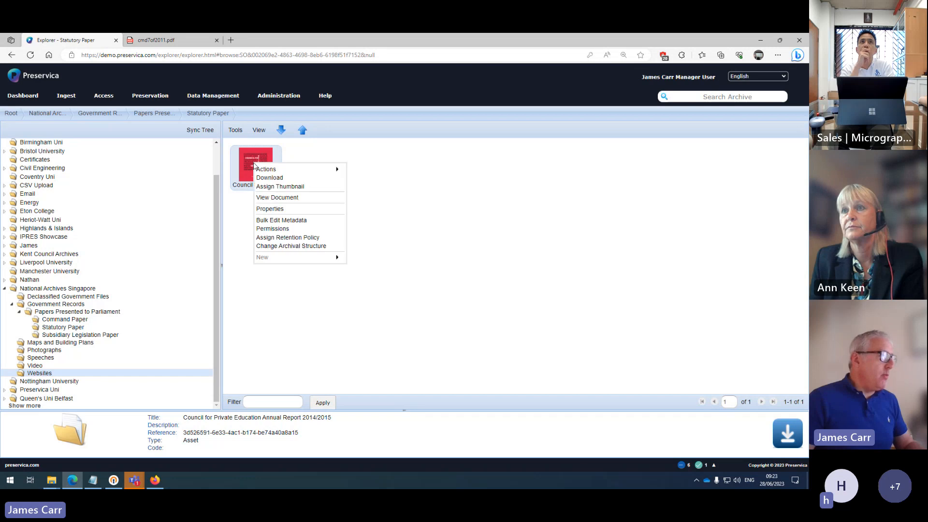
left_click(270, 230)
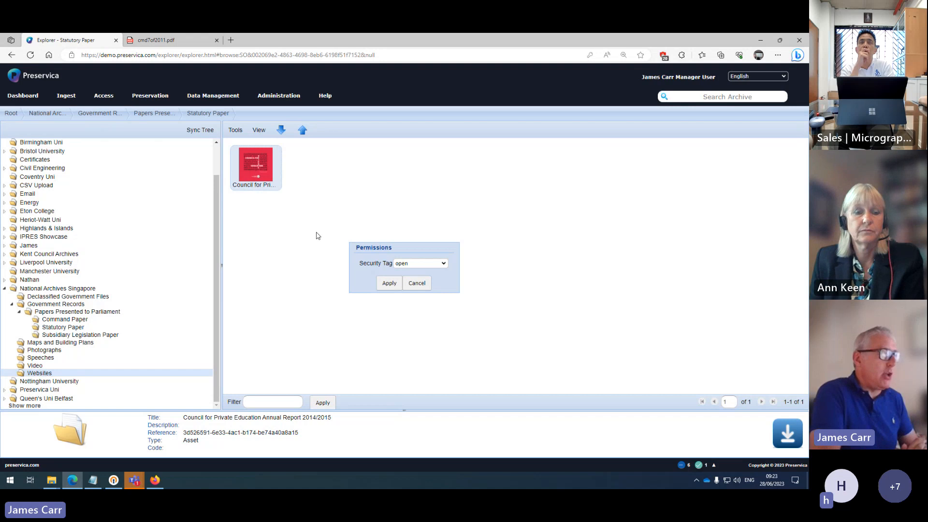
left_click(420, 264)
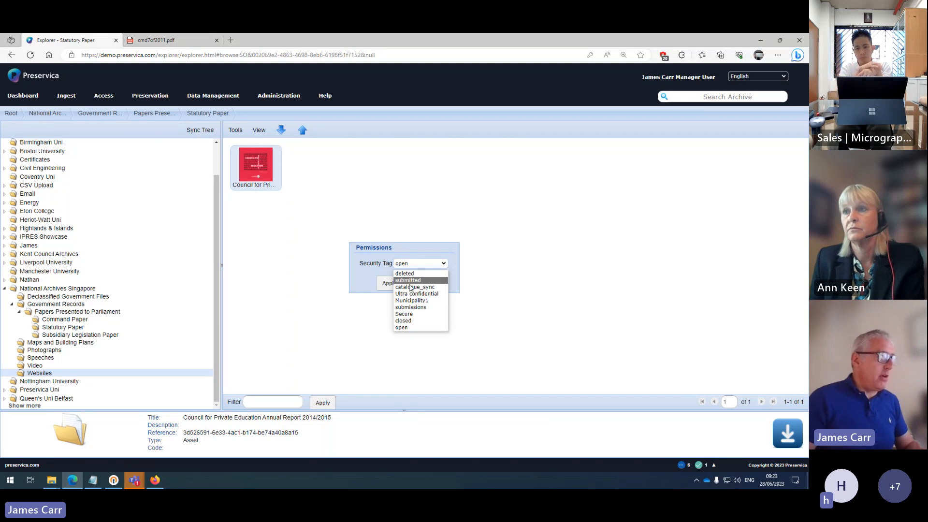
left_click(408, 328)
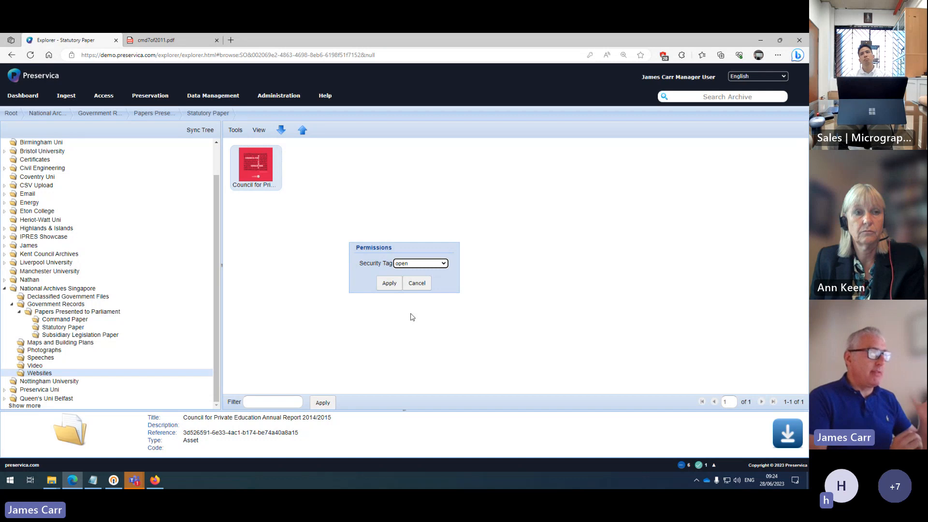
left_click(419, 285)
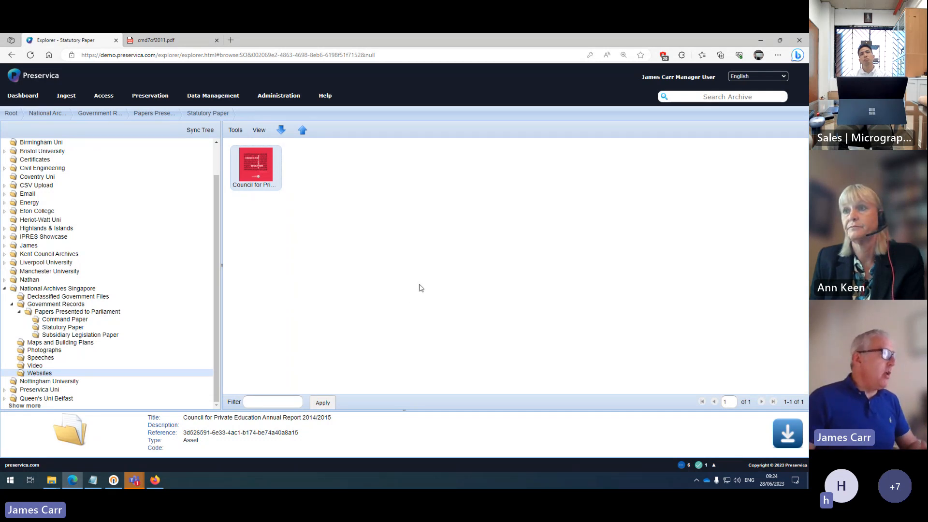
Open the Security administration page in a new browser tab and show the role permissions for the open security tag
mouse_move(279, 95)
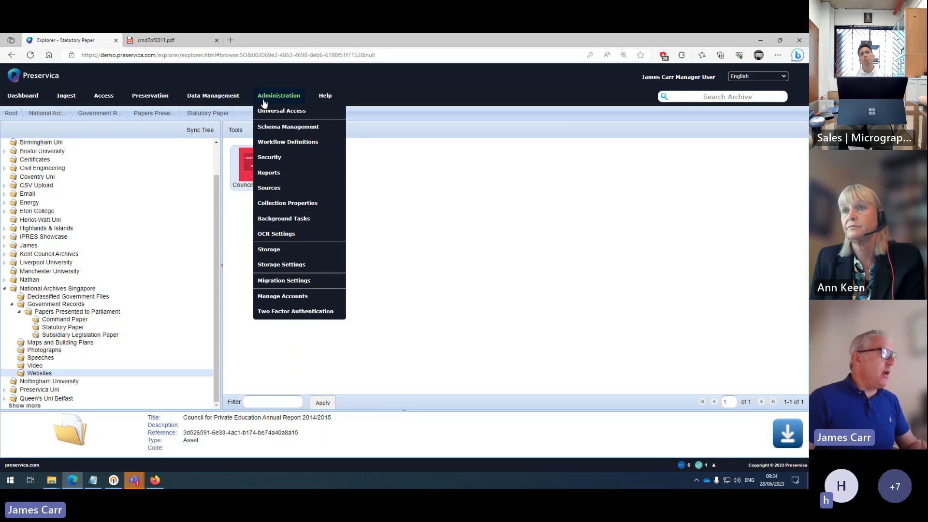
right_click(269, 159)
left_click(329, 164)
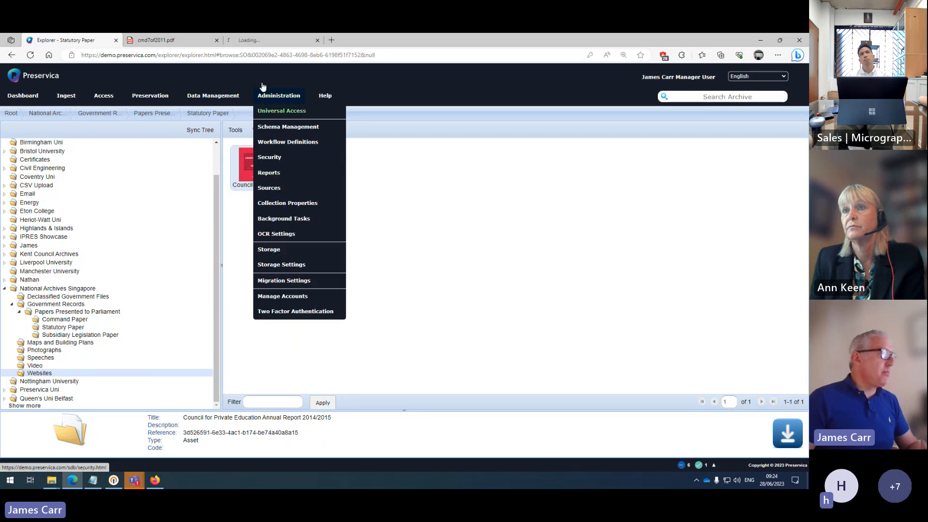
left_click(250, 41)
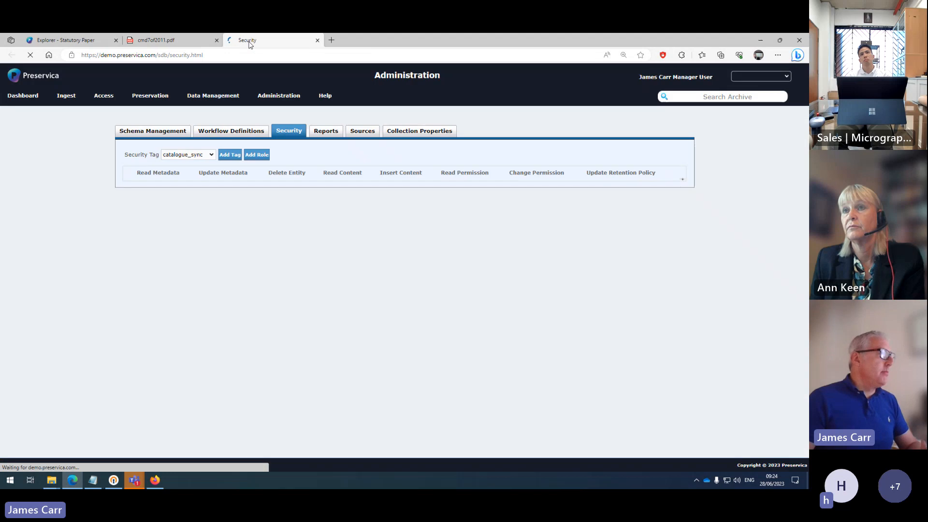
left_click(185, 154)
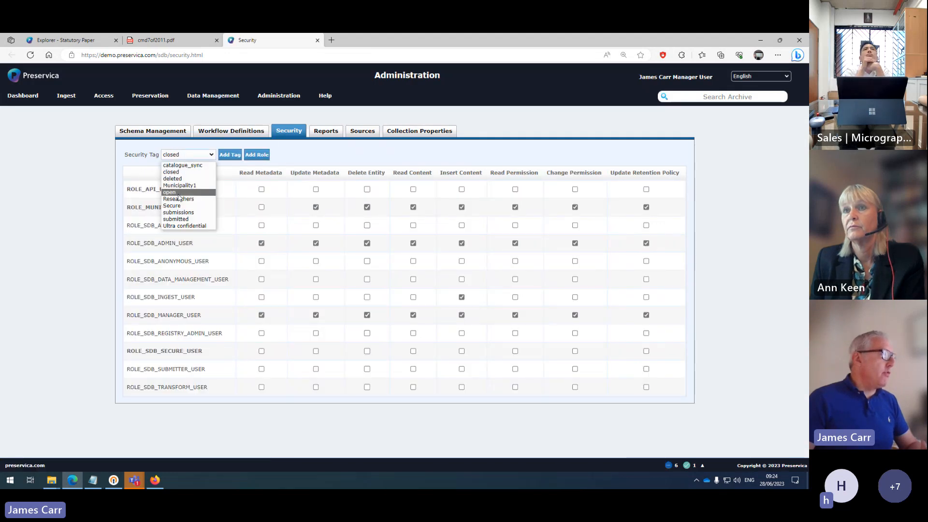
left_click(171, 192)
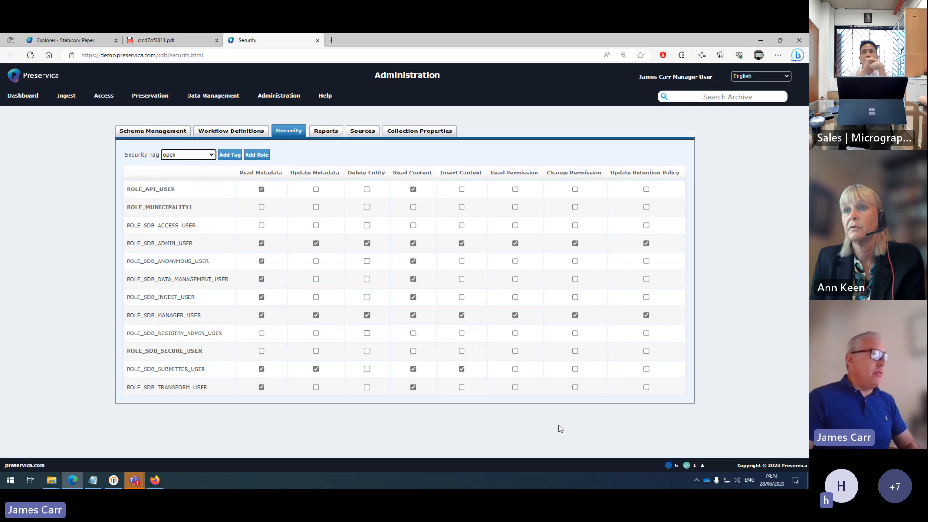
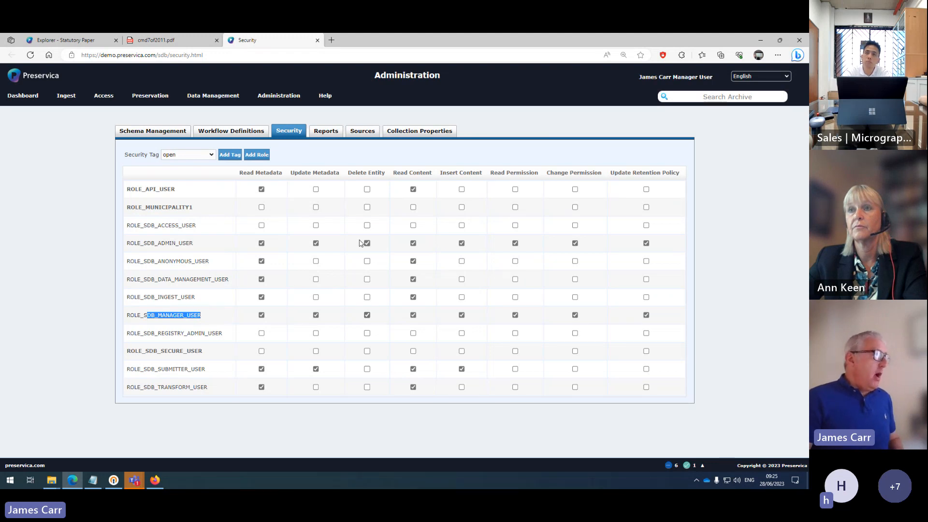
Switch the role permissions table to the closed security tag
left_click(187, 156)
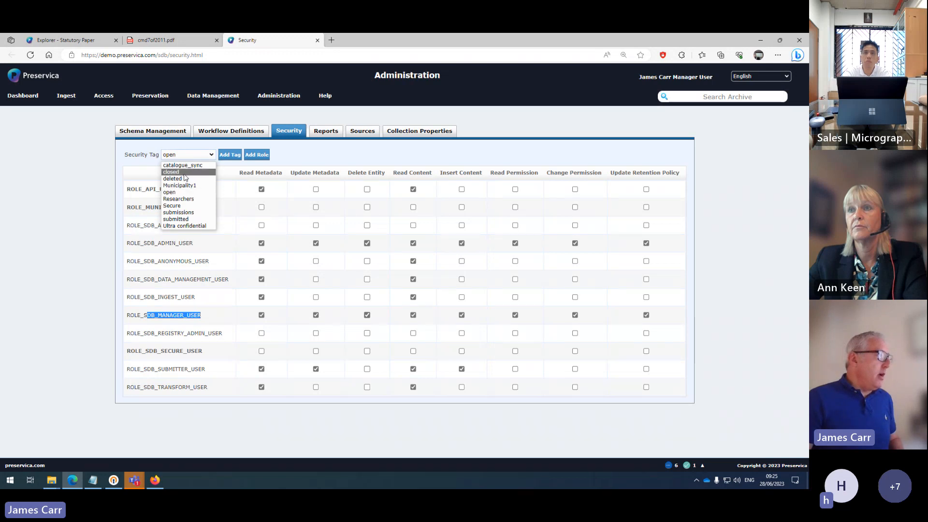
left_click(184, 173)
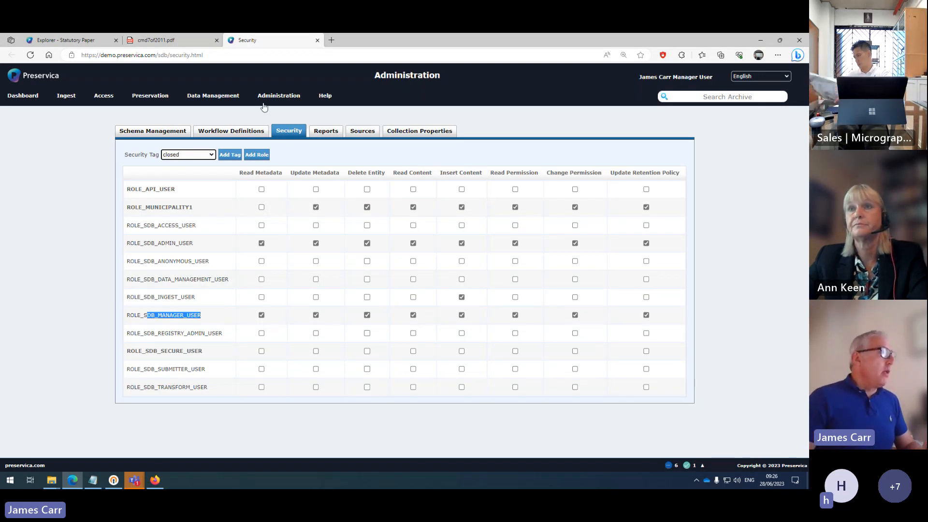
mouse_move(265, 105)
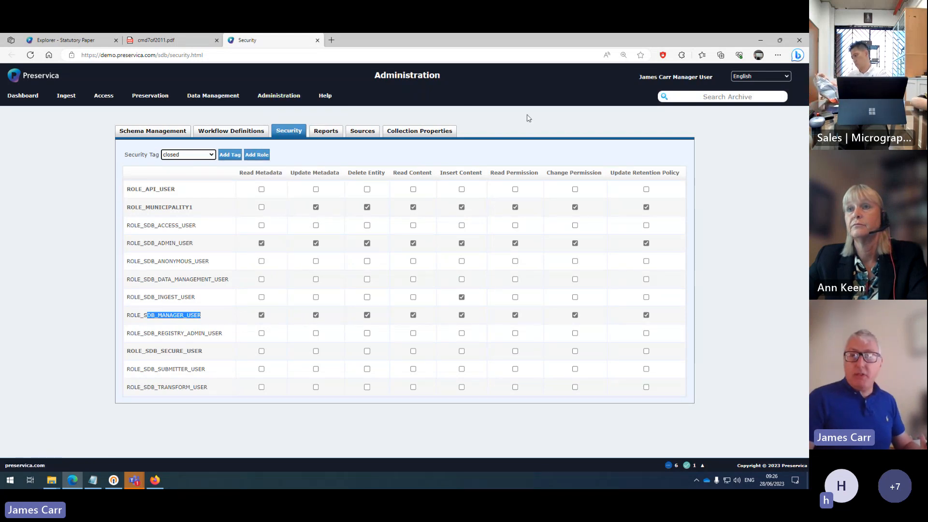
Search the archive for the Permanent Secretary's full name as an exact phrase in quotation marks
key("alt+Tab")
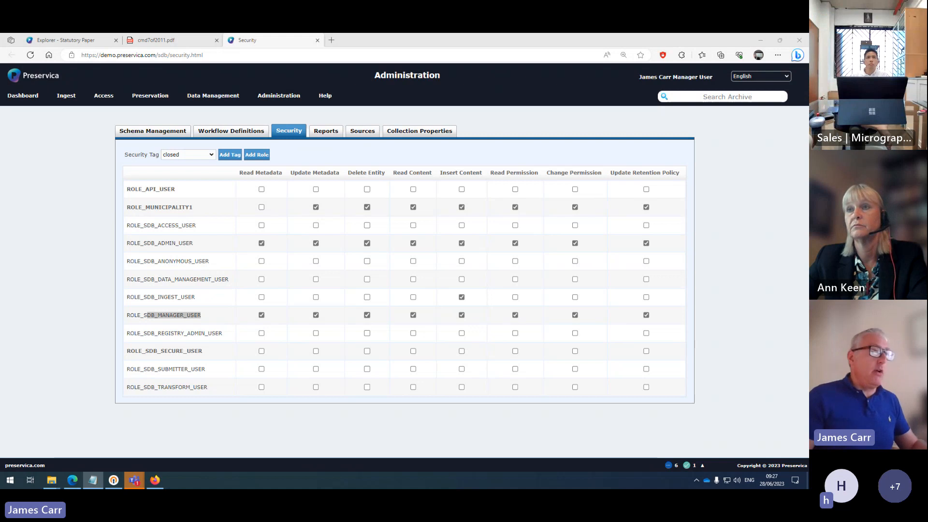
left_click(743, 98)
type("\"LIM SOO HOON\"")
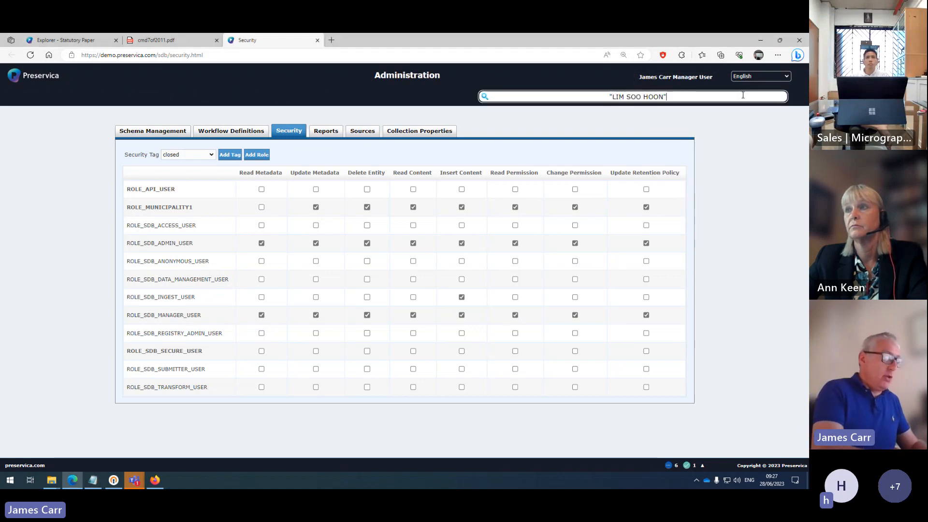
key("Return")
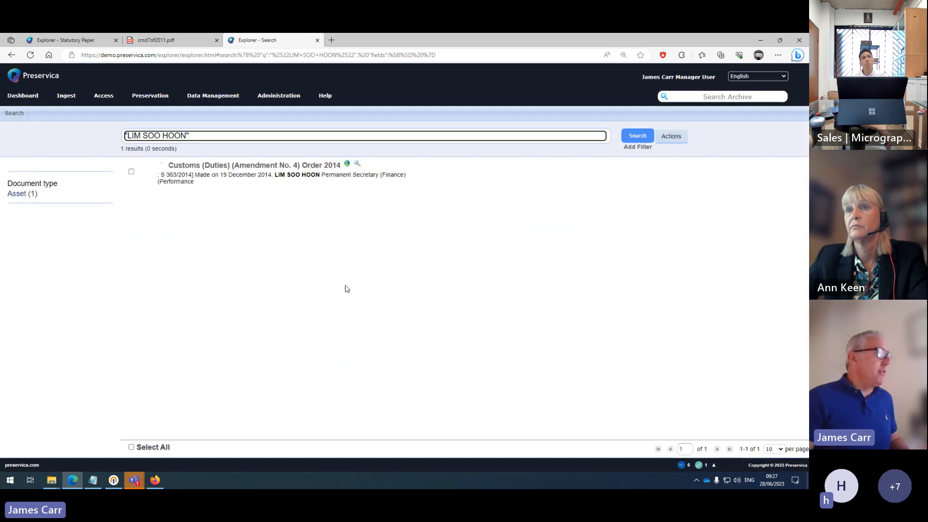
Open the Customs (Duties) (Amendment No. 4) Order 2014, view the document and highlight the signatory's surname on its last page
left_click(240, 166)
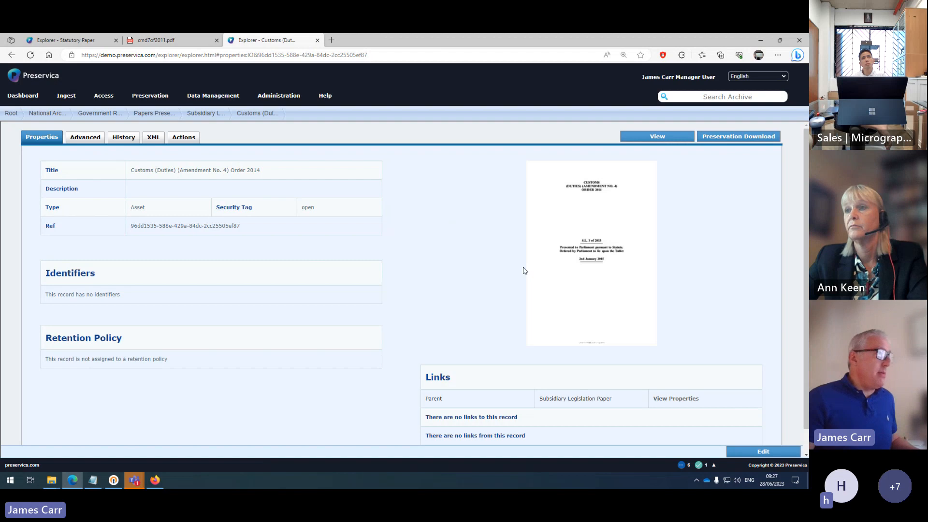
left_click(646, 138)
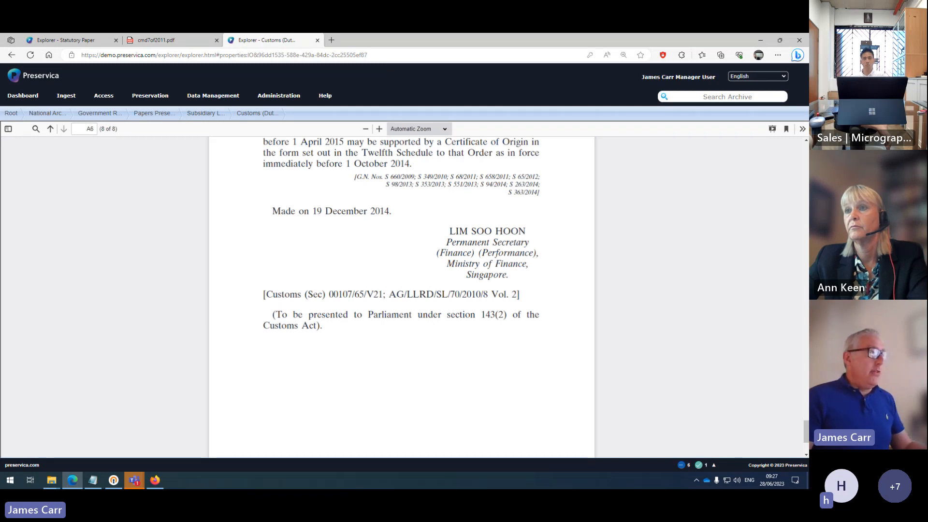
double_click(515, 230)
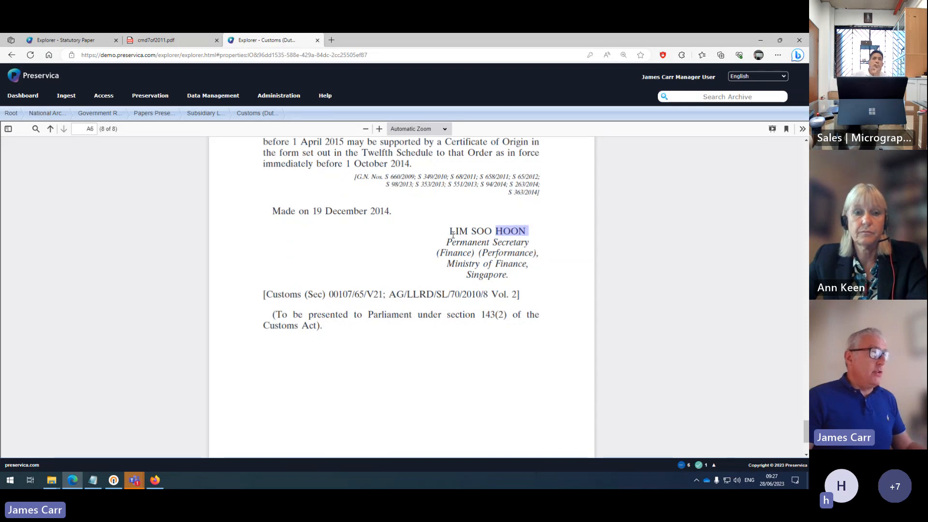
Search the archive for the exact phrase "Shangri-la Hotel" and look over the matching text excerpts
key("alt+Tab")
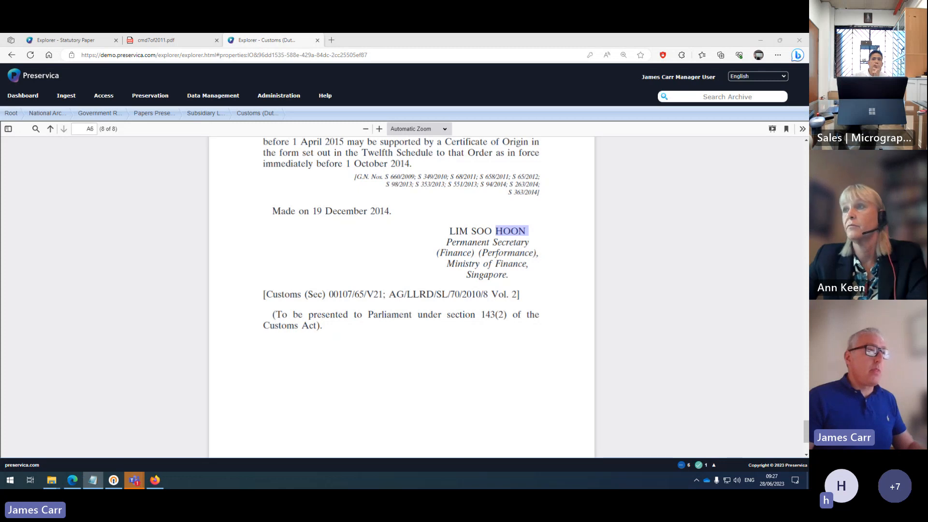
left_click(708, 96)
type("\"Shangri-la Hotel\"")
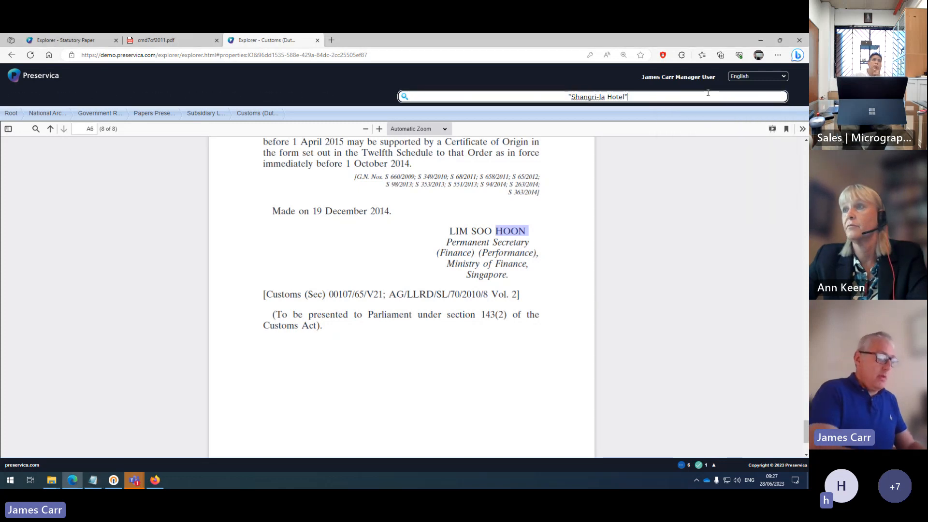
key("Return")
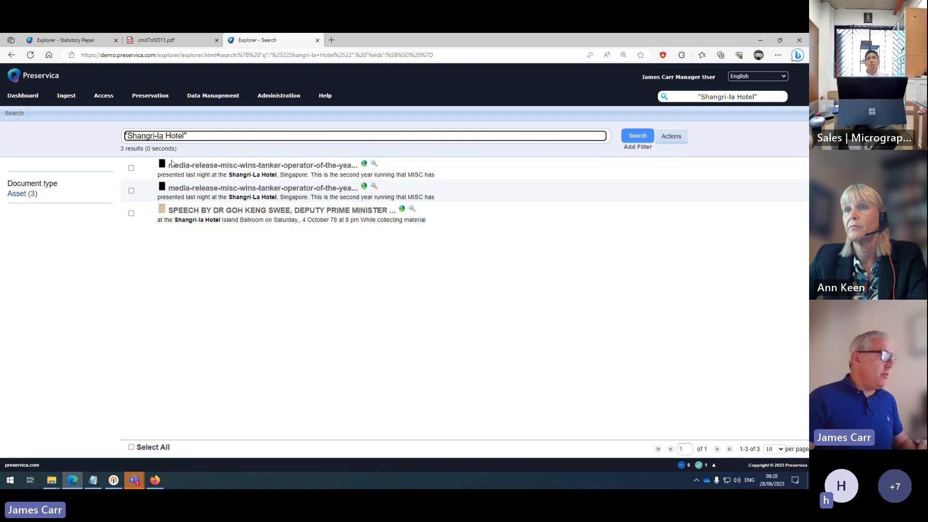
left_click_drag(158, 220, 291, 239)
left_click(286, 238)
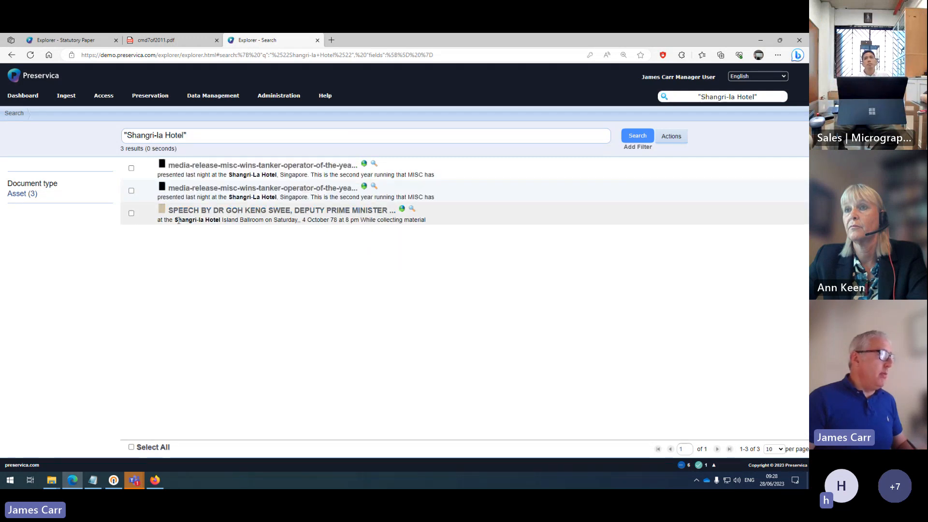
View the Deputy Prime Minister's speech from the results and highlight the line mentioning the Shangri-la Hotel on page 1
left_click(256, 212)
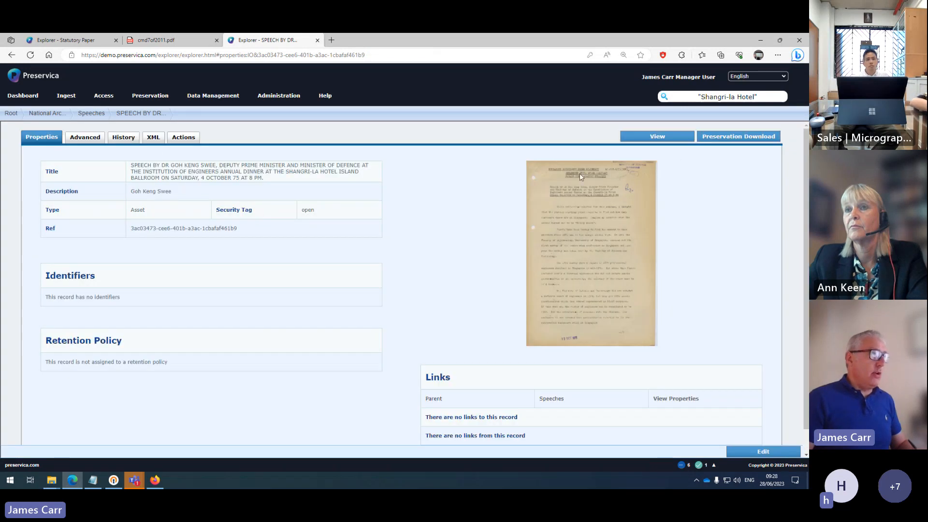
left_click(656, 138)
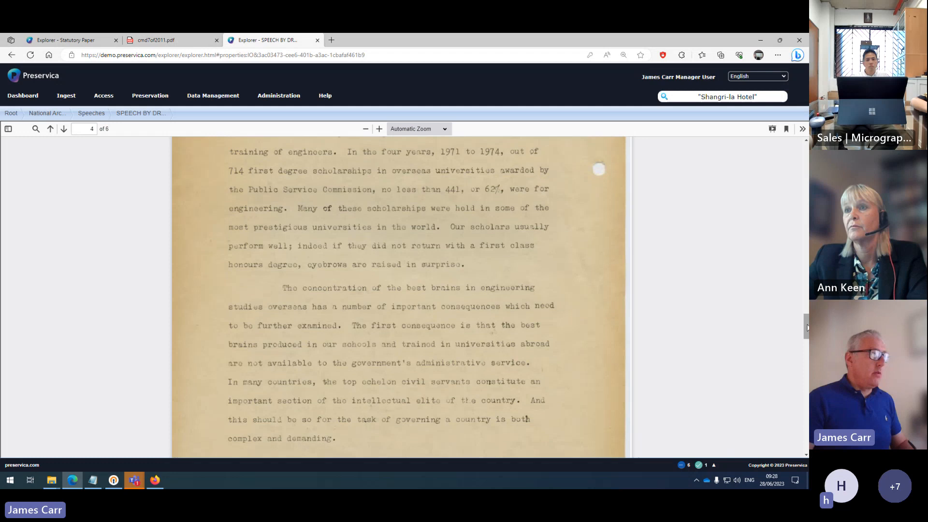
left_click_drag(806, 327, 806, 157)
left_click_drag(408, 251, 487, 251)
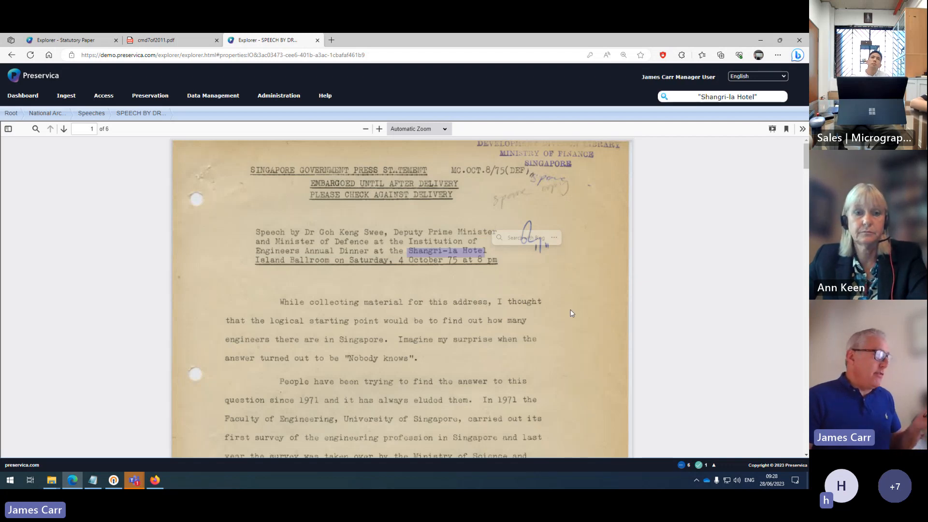
triple_click(431, 252)
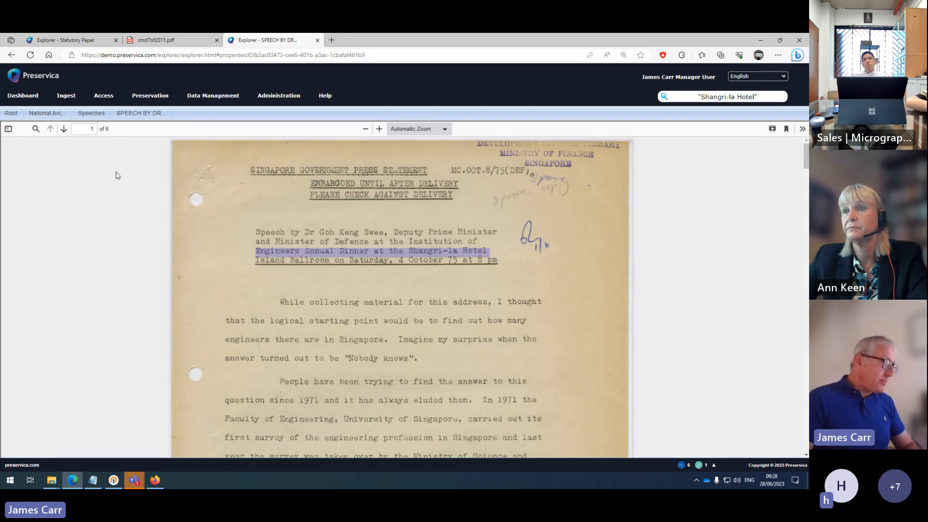
Rerun the "Shangri-la Hotel" search and examine the filter terms offered under the XIP (v6) schema
left_click(772, 99)
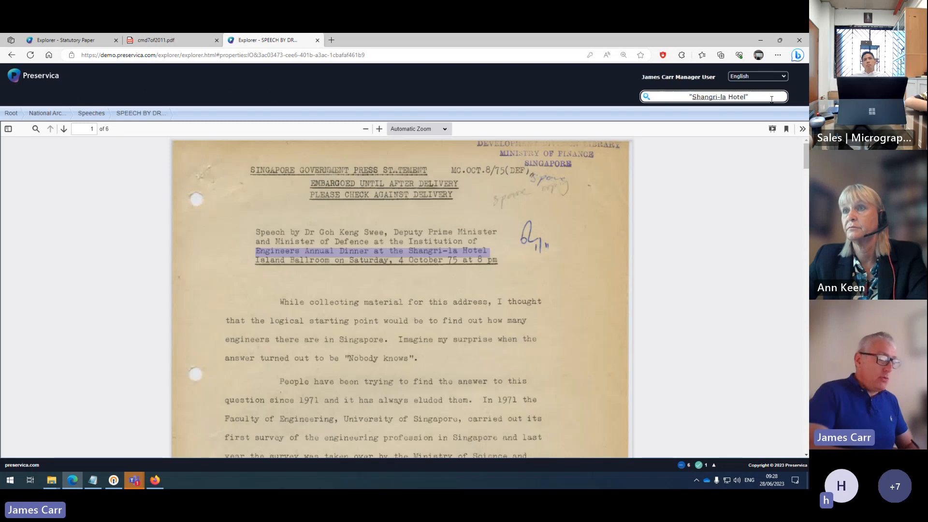
key("Return")
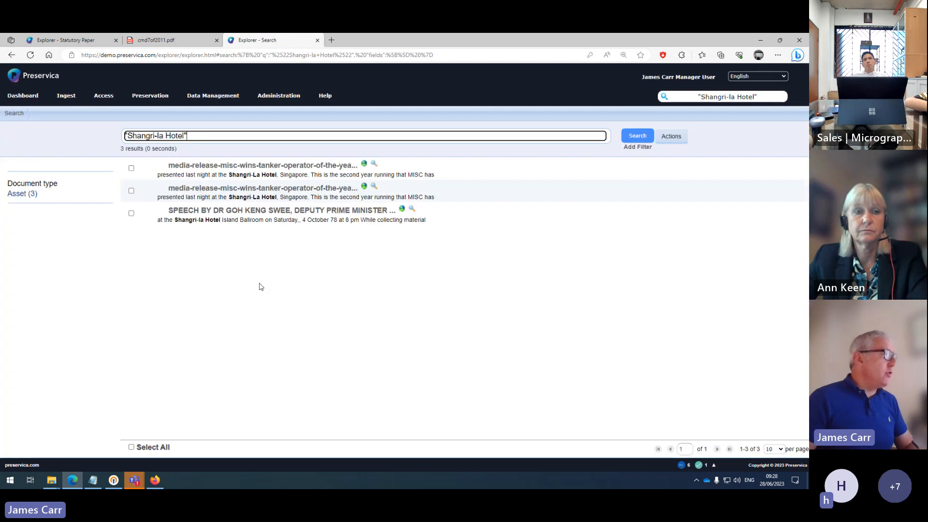
left_click(632, 148)
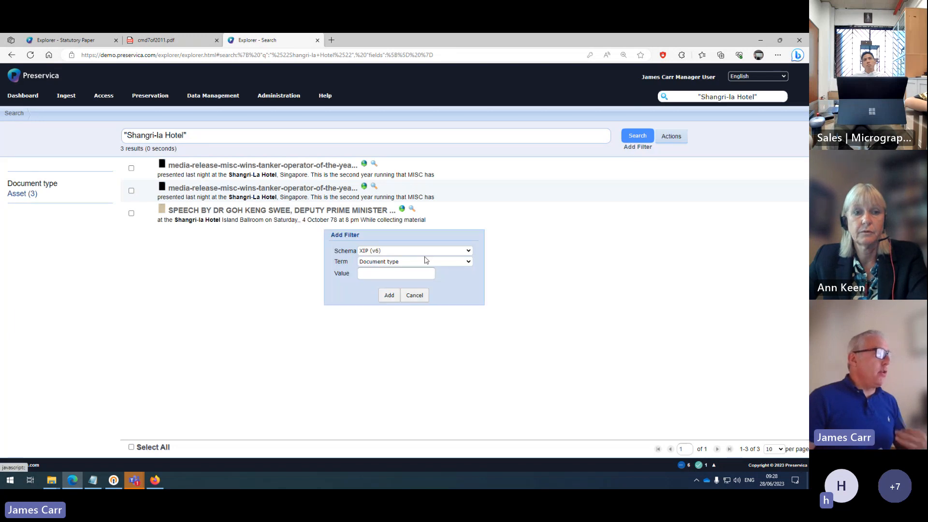
left_click(394, 261)
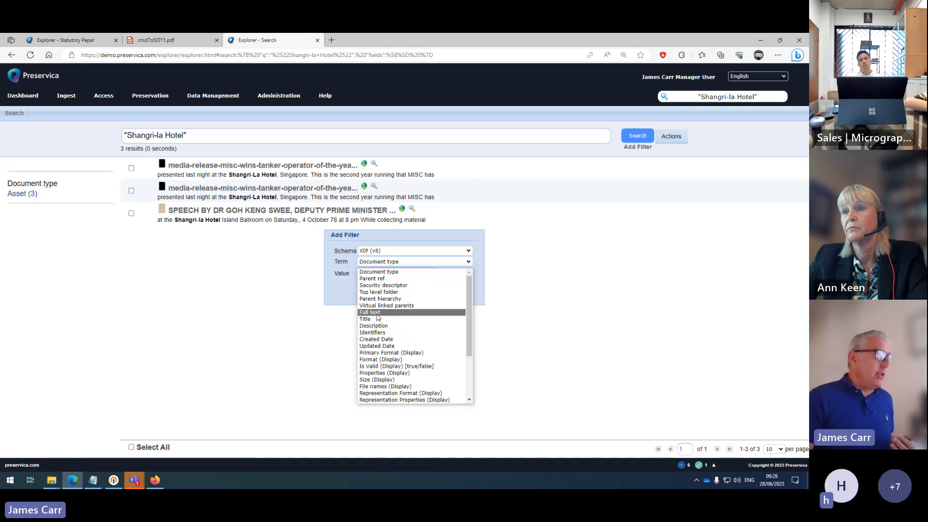
scroll(380, 315, "down", 2)
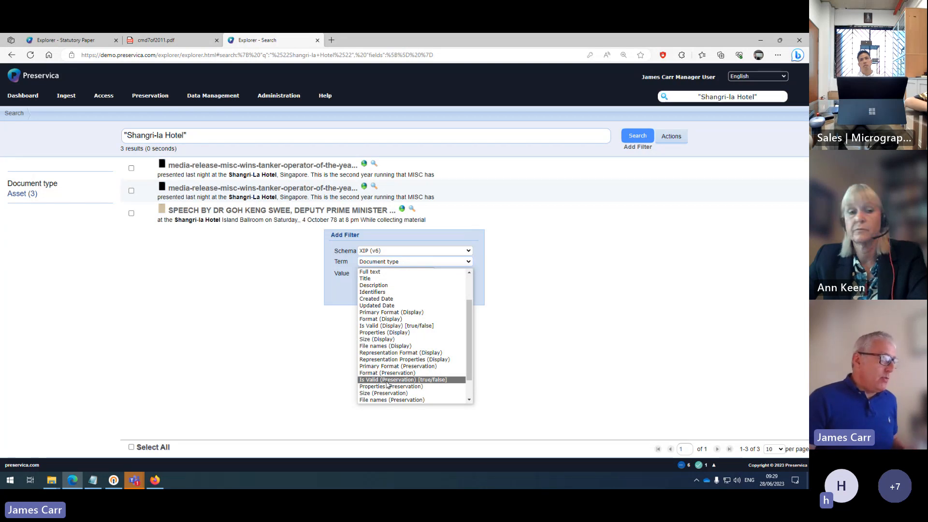
scroll(387, 370, "down", 1)
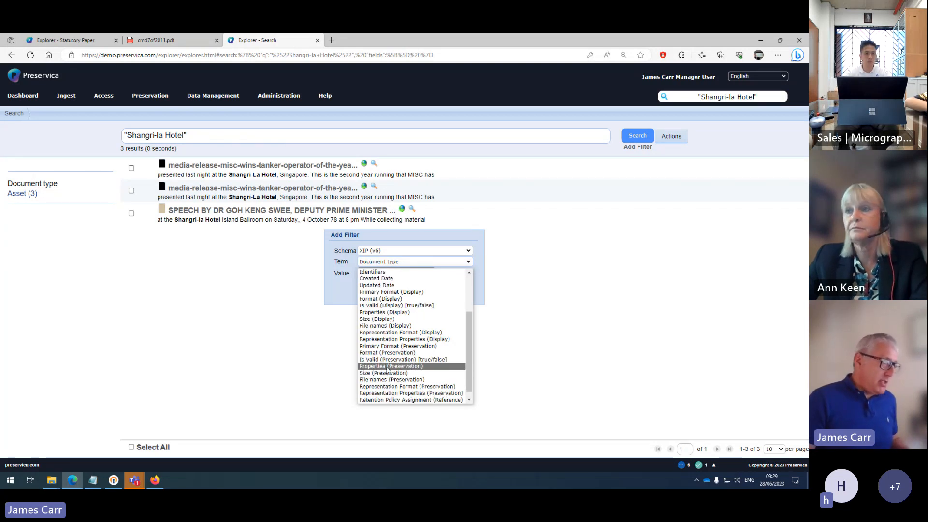
scroll(388, 380, "down", 1)
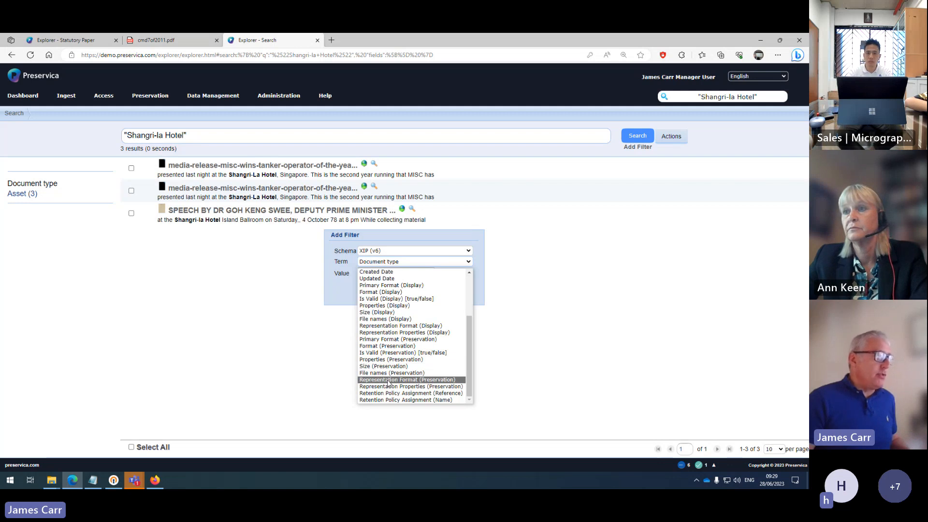
scroll(425, 344, "up", 3)
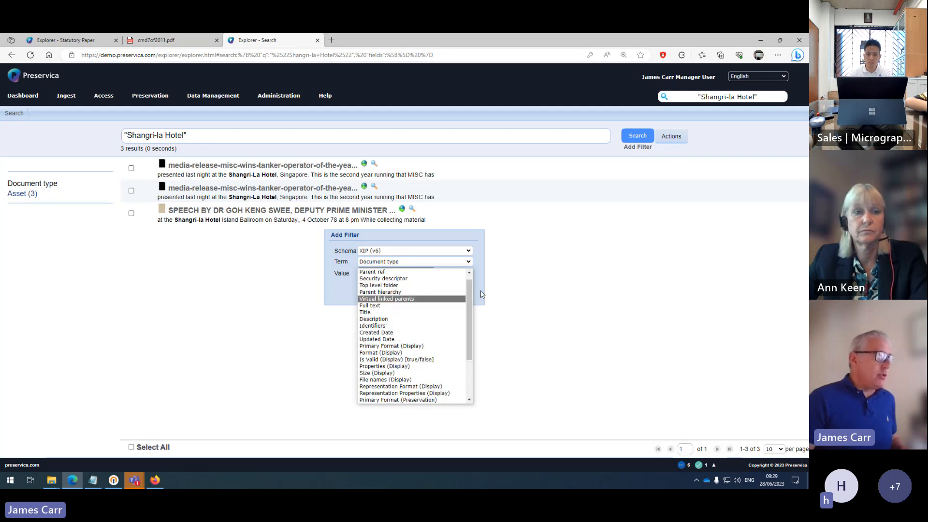
left_click(481, 294)
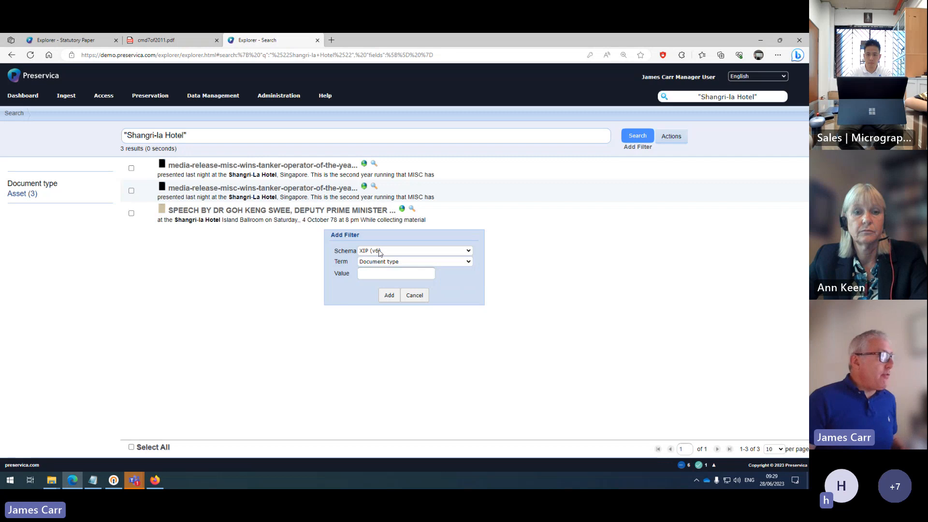
Examine the Email schema's filter terms, cancel the filter, and show the actions available for the search results
left_click(379, 252)
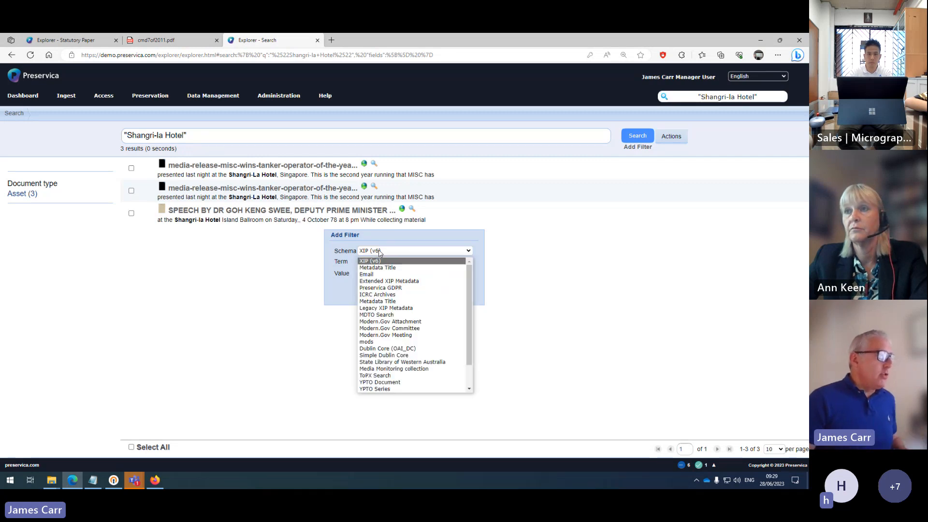
left_click(375, 274)
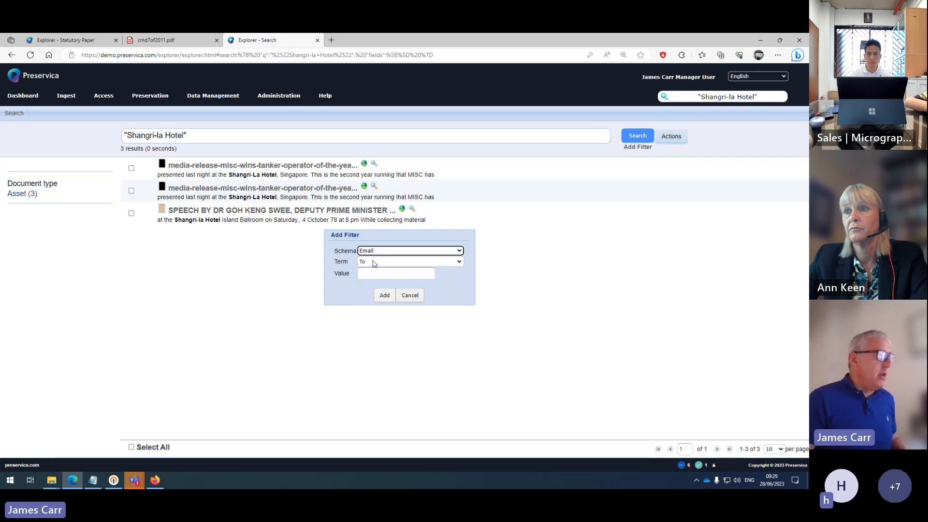
left_click(374, 263)
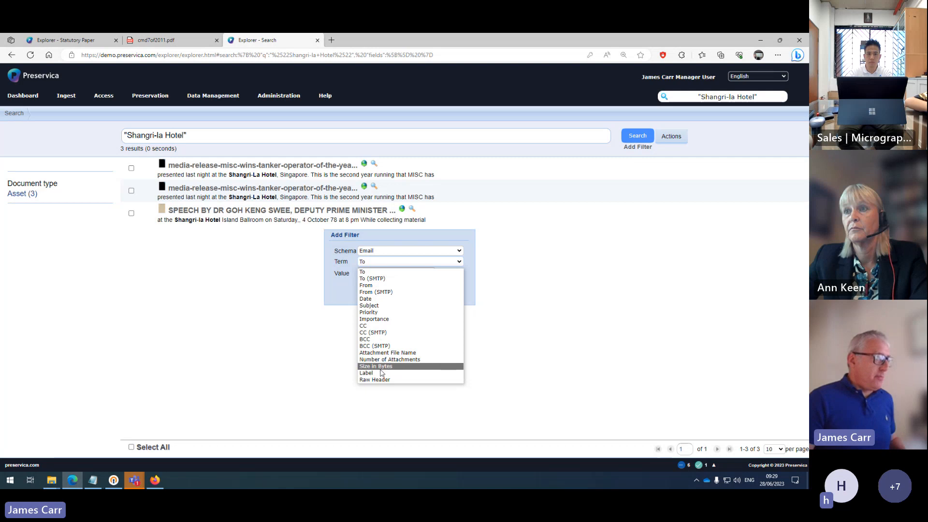
left_click(472, 290)
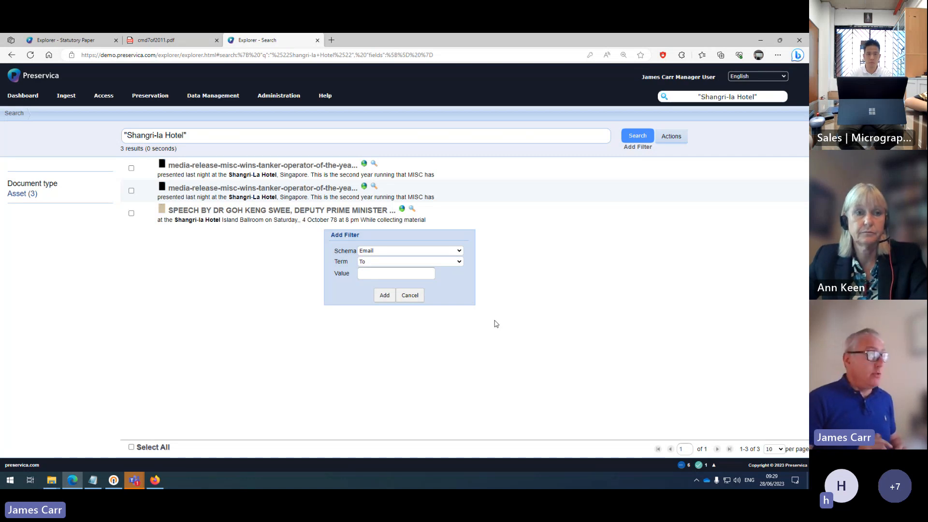
left_click(411, 295)
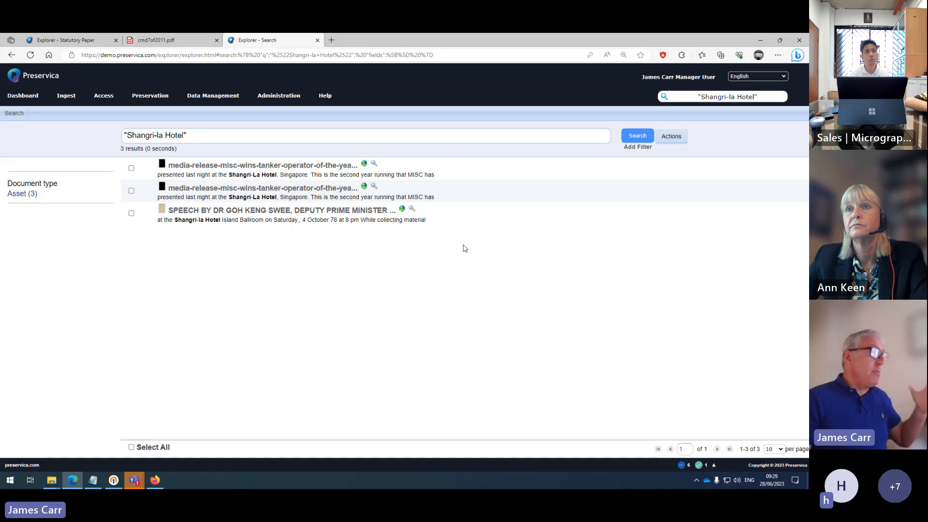
left_click(676, 140)
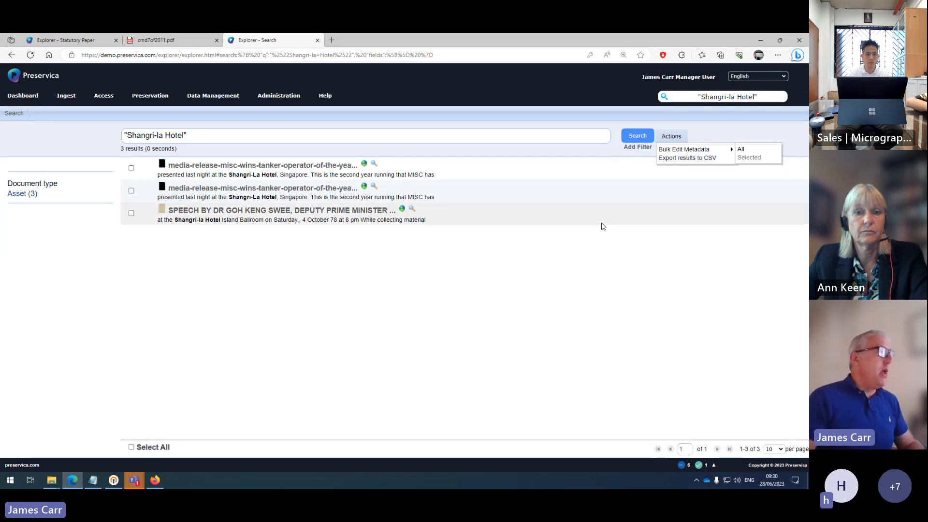
Open the administration Reports page in a new browser tab and look through the saved reports
mouse_move(264, 100)
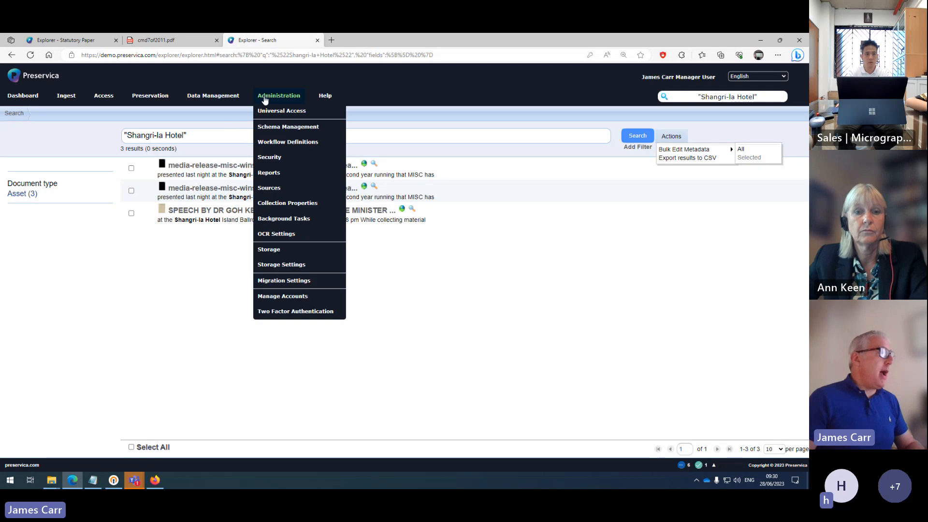
middle_click(270, 174)
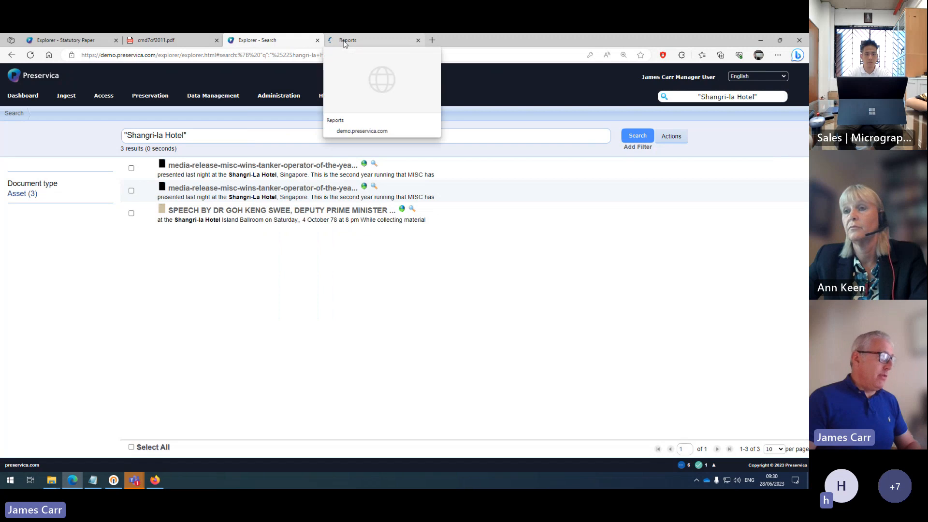
left_click(346, 42)
scroll(698, 202, "down", 1)
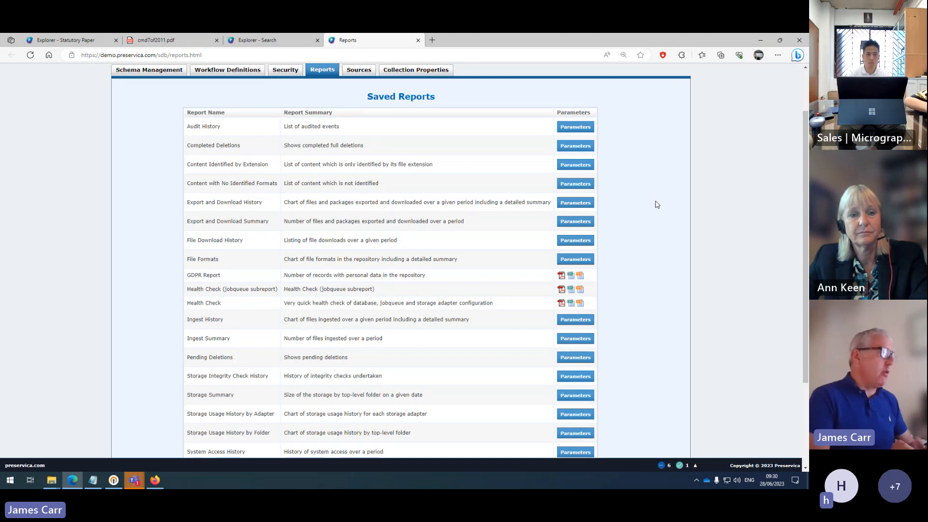
scroll(291, 184, "down", 3)
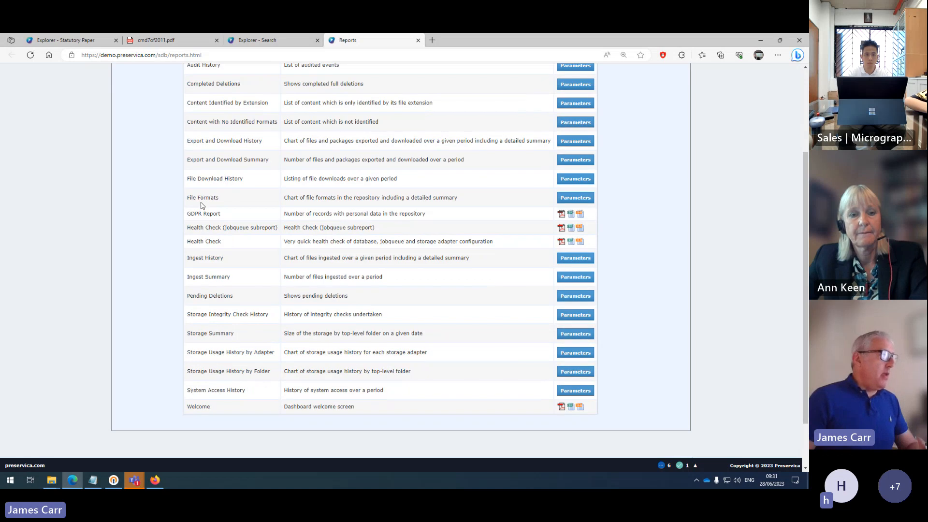
Generate the File Formats report as a PDF and open the downloaded file
left_click(569, 200)
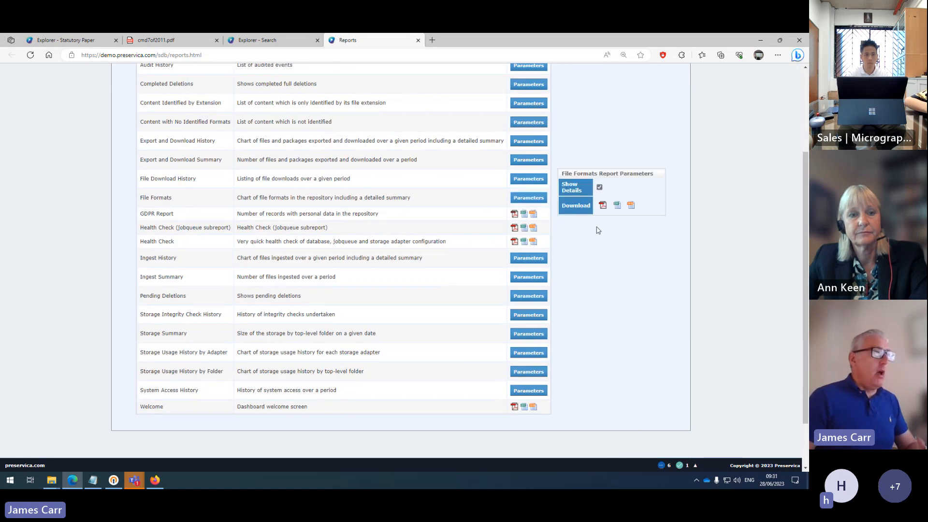
left_click(603, 206)
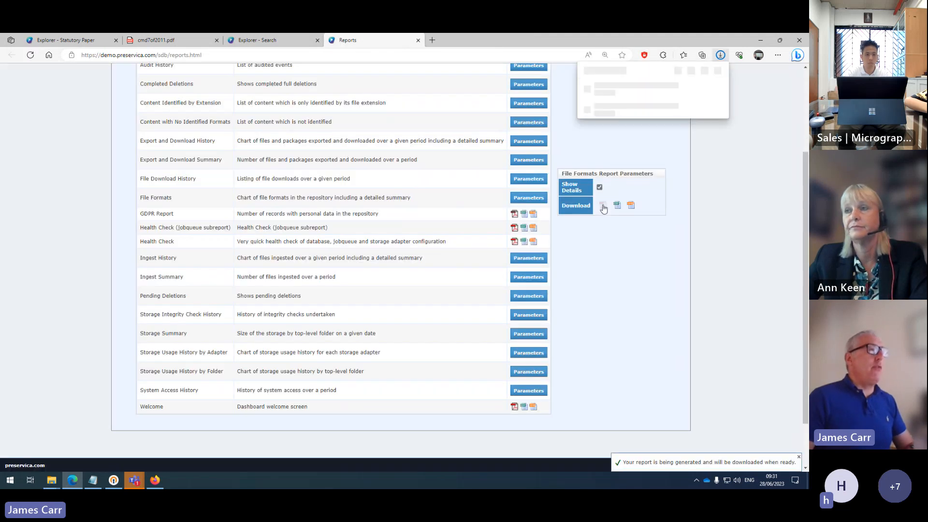
left_click(608, 90)
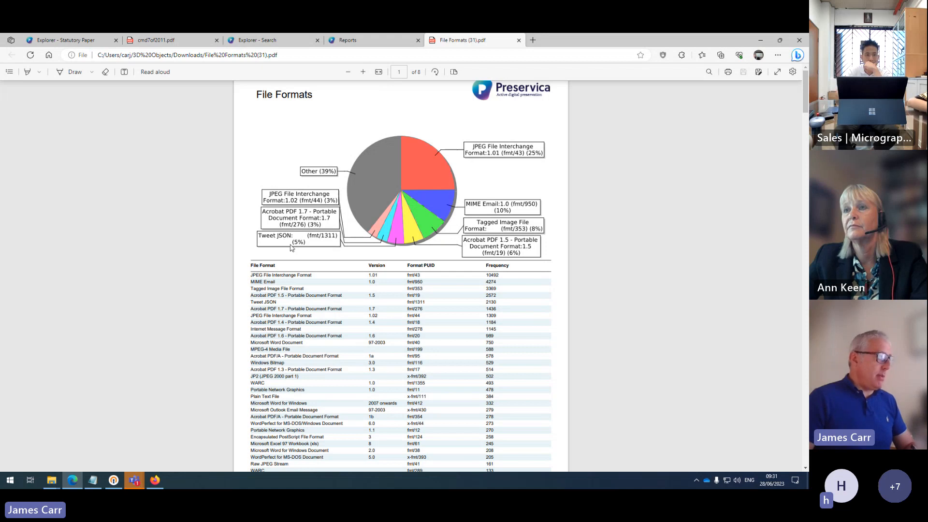
Examine the format chart and table on page 1 of the report and highlight the WARC 1.0 entry
scroll(433, 236, "down", 1)
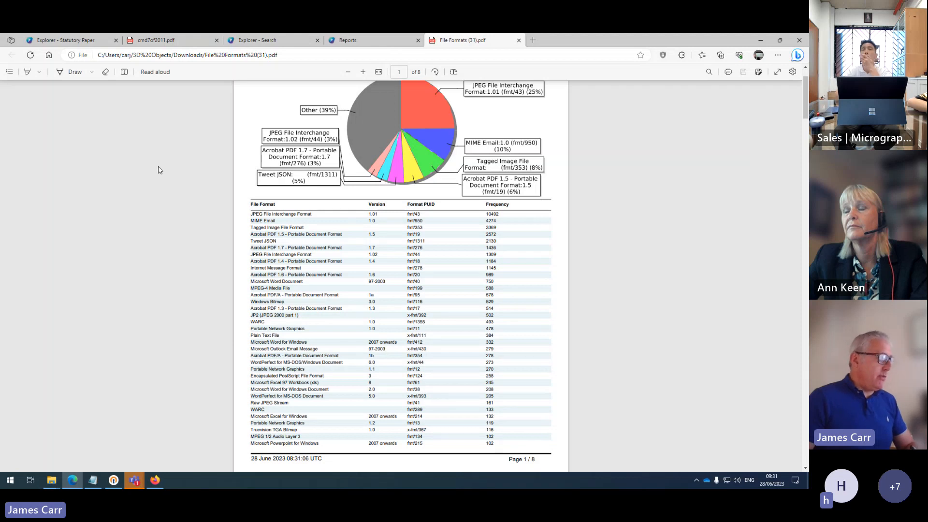
scroll(368, 258, "down", 1)
double_click(257, 260)
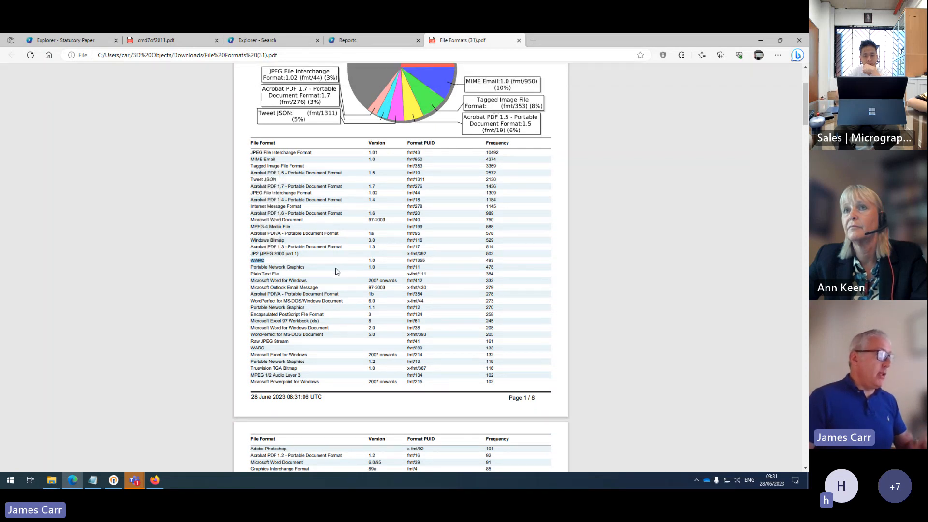
Look through the less frequent formats up to page 4 and highlight the WordStar for MS-DOS Document 7.0 entry
scroll(324, 249, "down", 1)
scroll(324, 249, "down", 12)
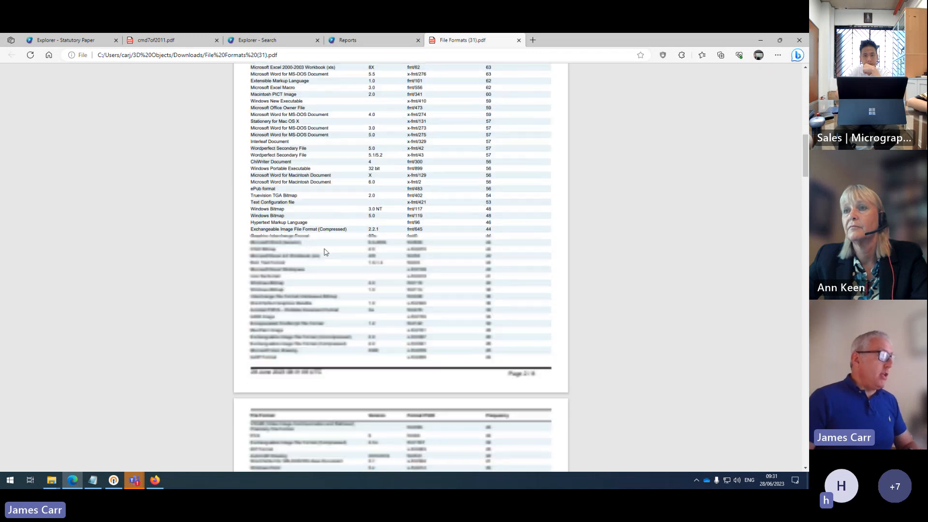
scroll(313, 237, "down", 4)
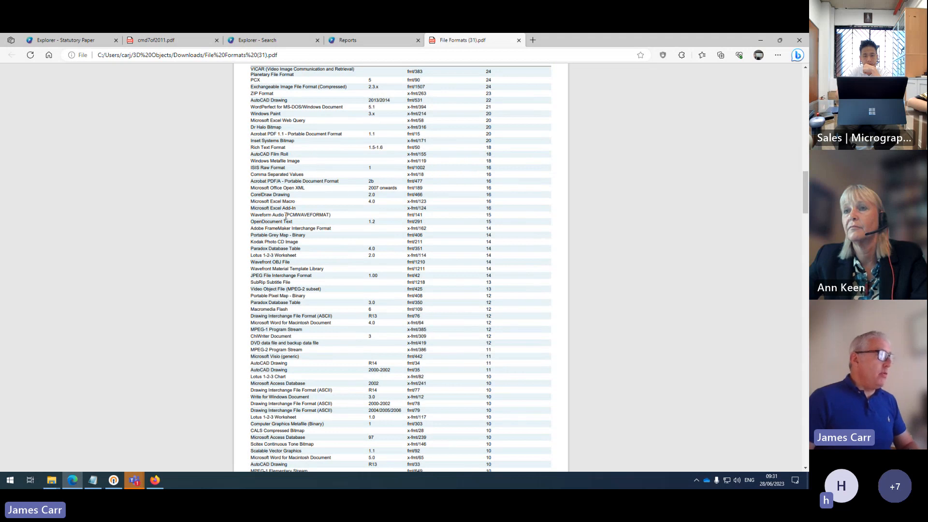
scroll(312, 265, "down", 3)
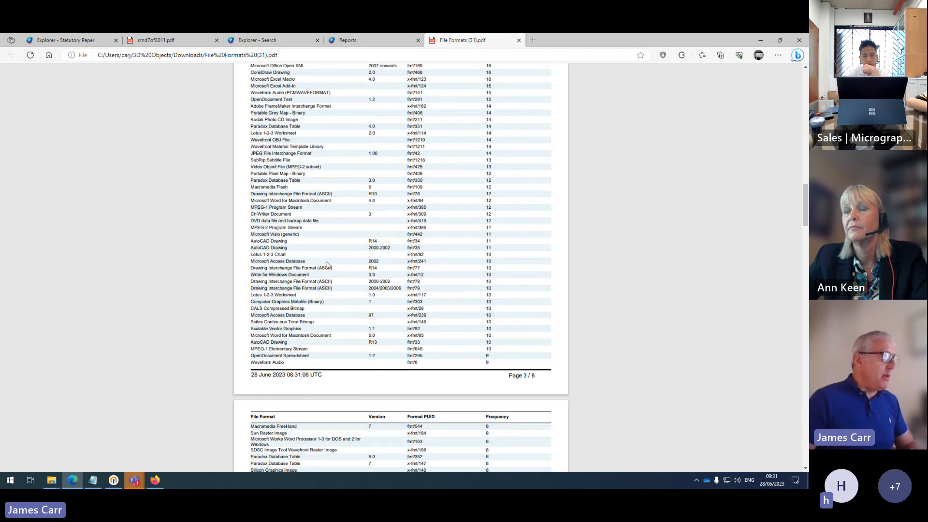
scroll(274, 233, "down", 7)
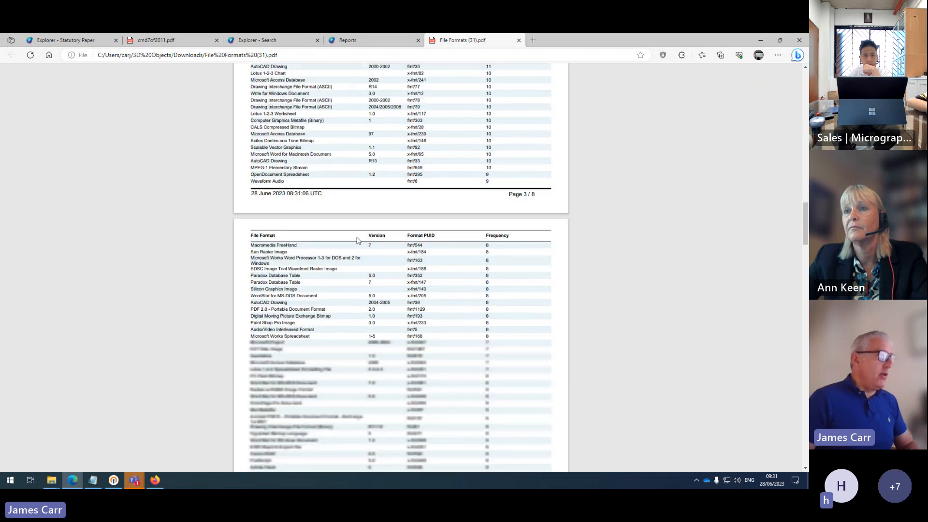
scroll(471, 230, "up", 6)
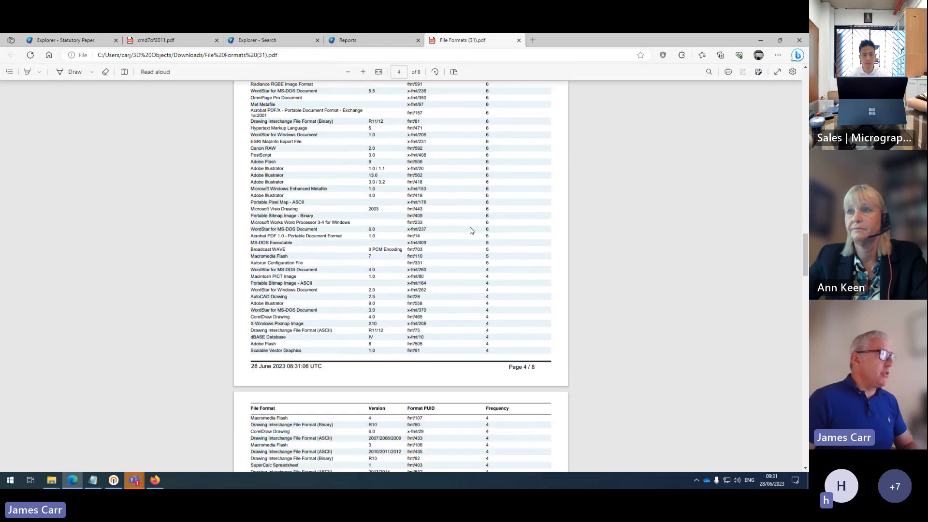
scroll(291, 297, "down", 6)
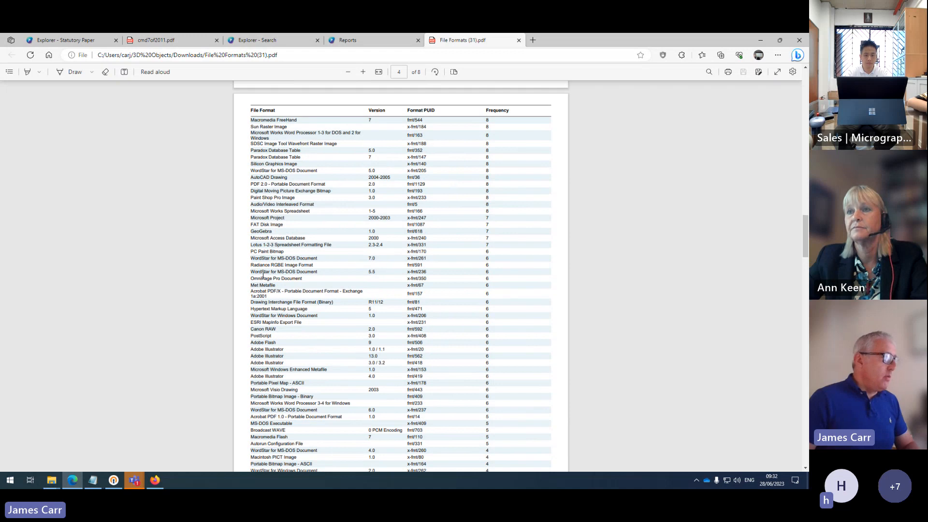
left_click_drag(250, 259, 348, 263)
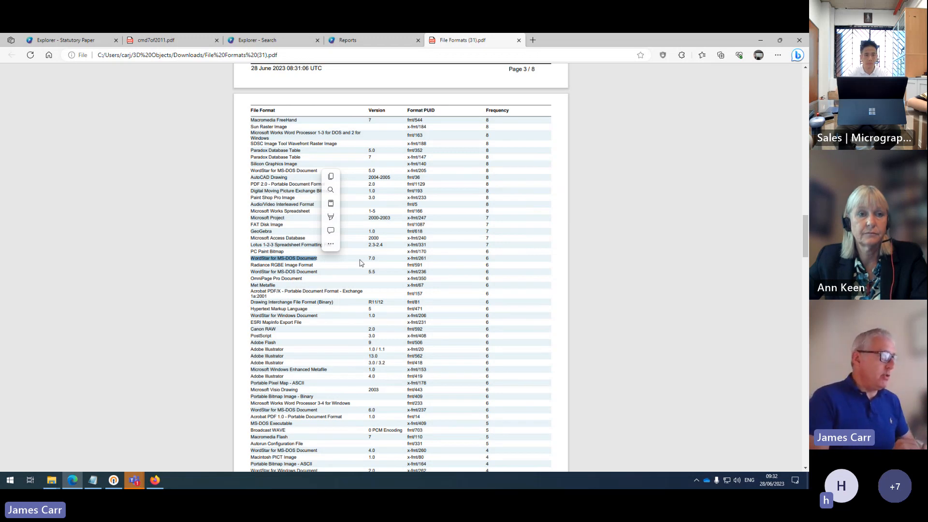
left_click(279, 249)
scroll(323, 242, "down", 1)
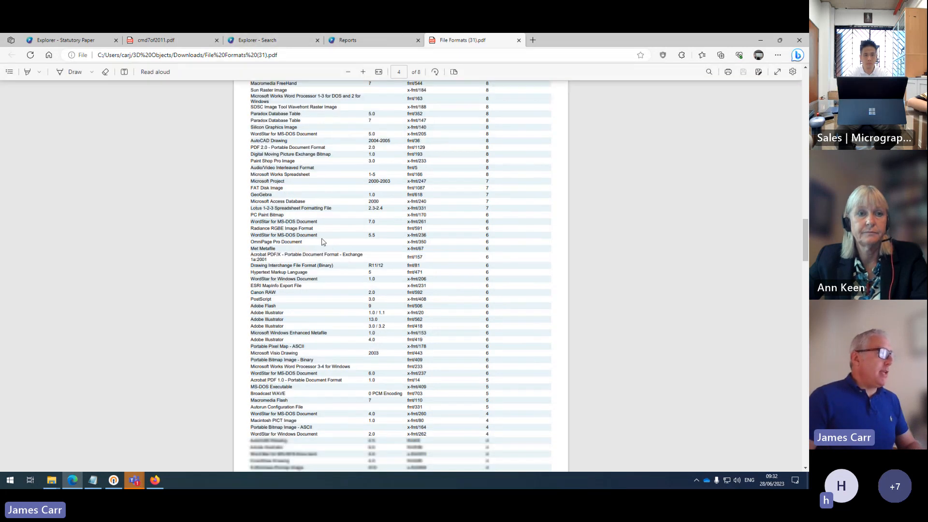
Return to the report's opening chart and switch back to the Statutory Paper folder in Explorer
scroll(323, 241, "up", 15)
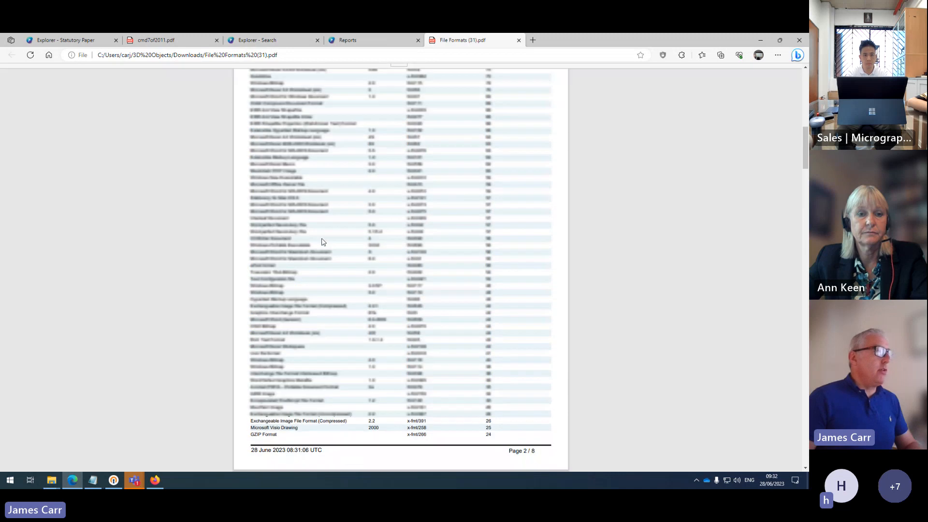
scroll(323, 242, "up", 18)
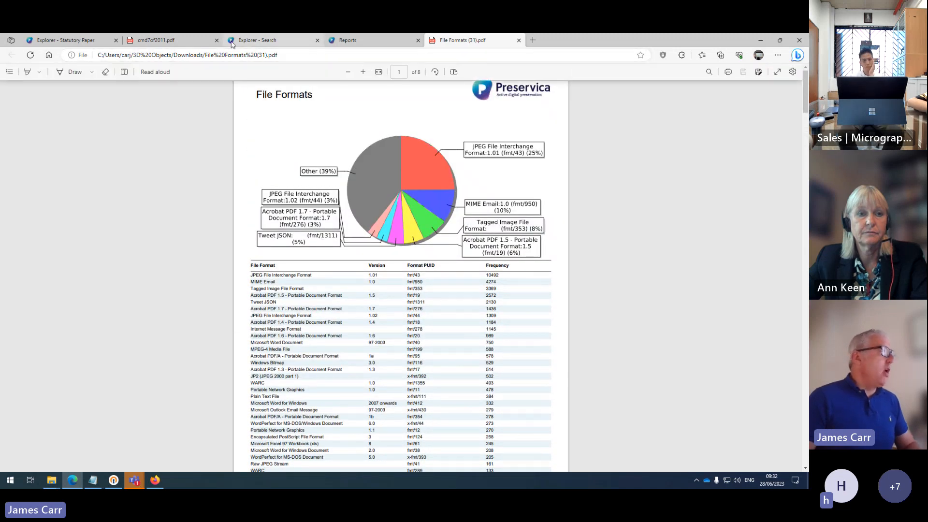
left_click(66, 40)
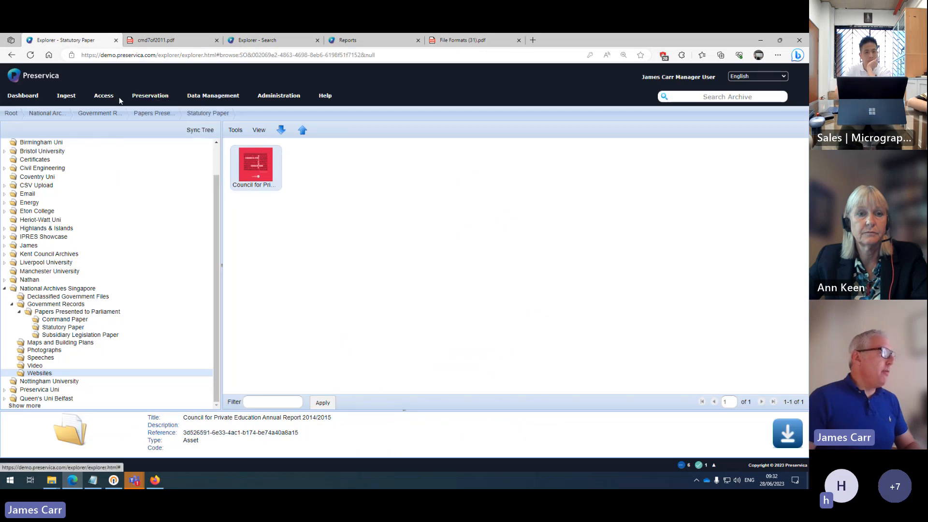
Open the preservation Registry in its own tab, filter its entries by "pdf", and widen the file format list
mouse_move(156, 100)
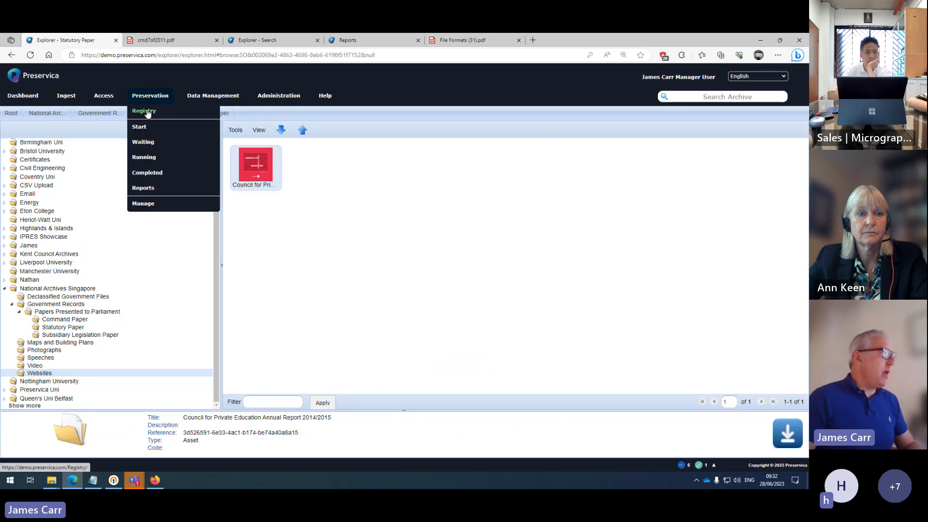
middle_click(144, 111)
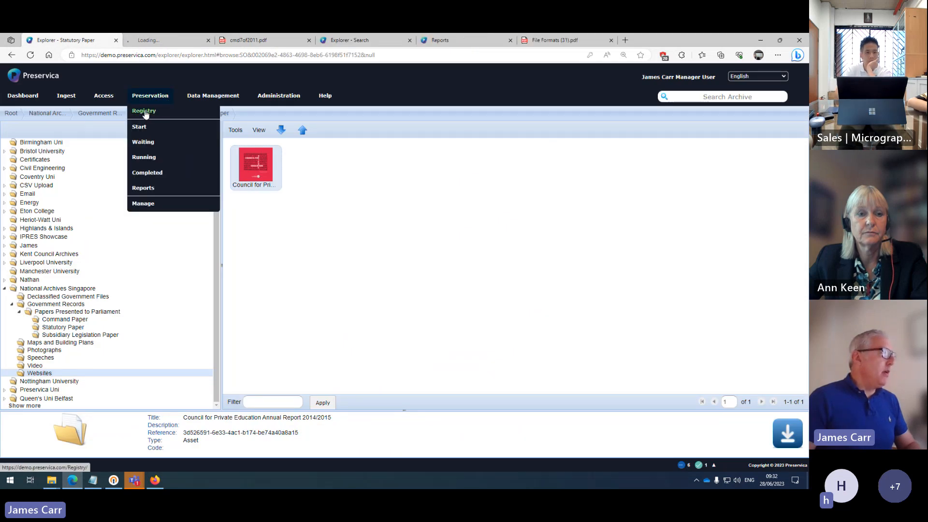
left_click(150, 42)
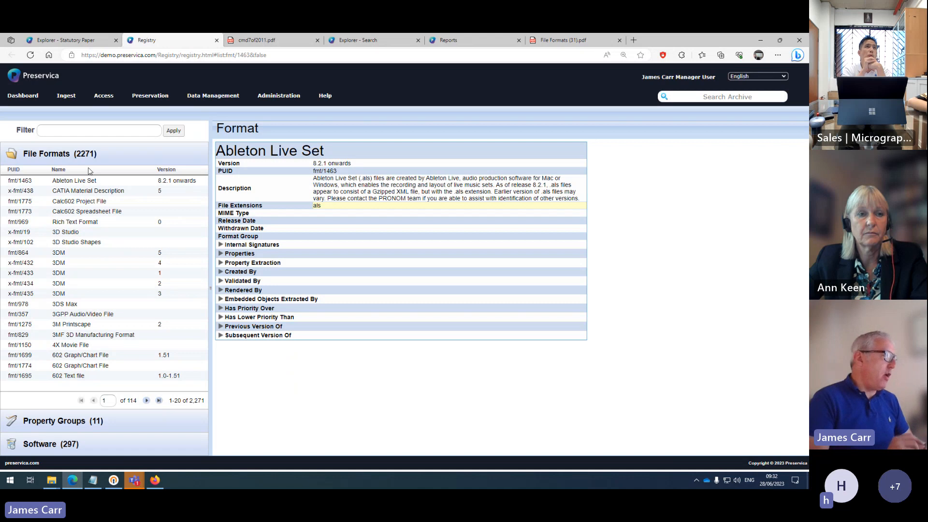
left_click(95, 130)
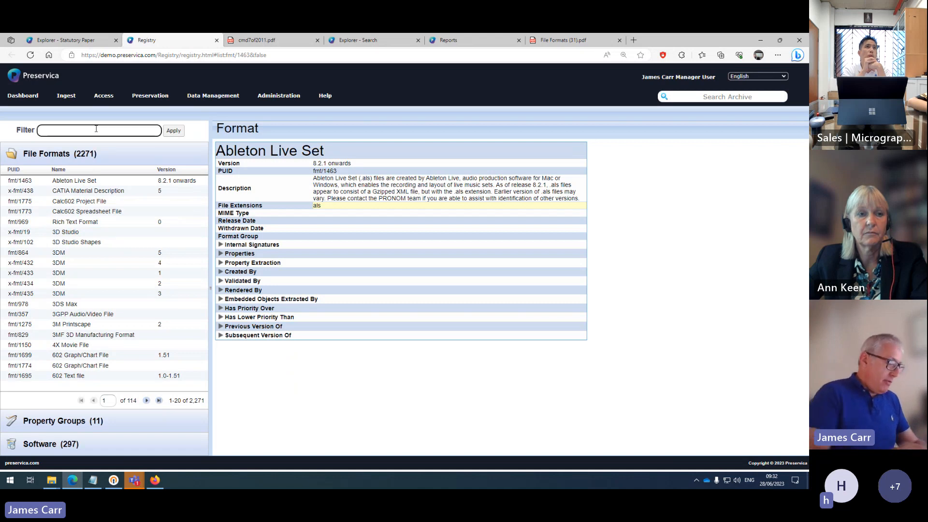
type("pdf")
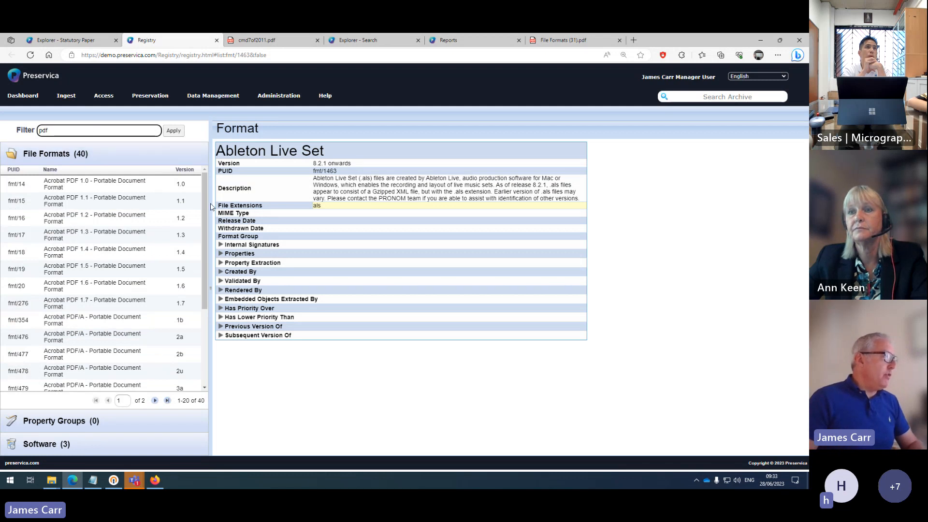
left_click_drag(211, 207, 288, 211)
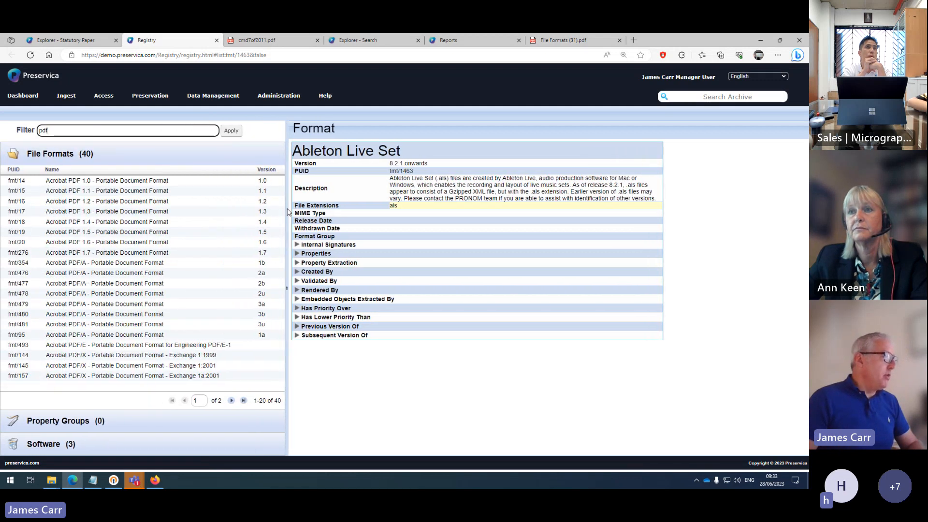
Open the Acrobat PDF 1.6 format record and examine its internal signatures and properties
left_click(88, 242)
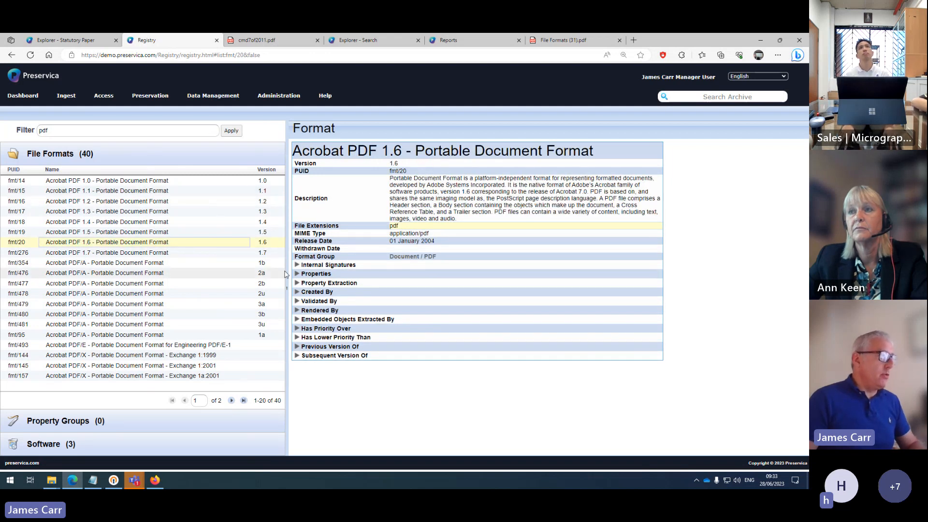
left_click(296, 266)
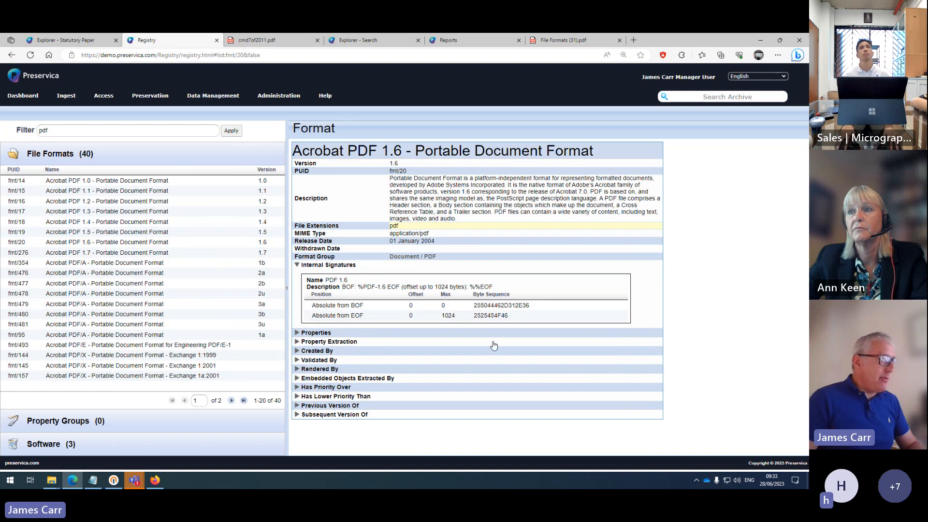
left_click(297, 334)
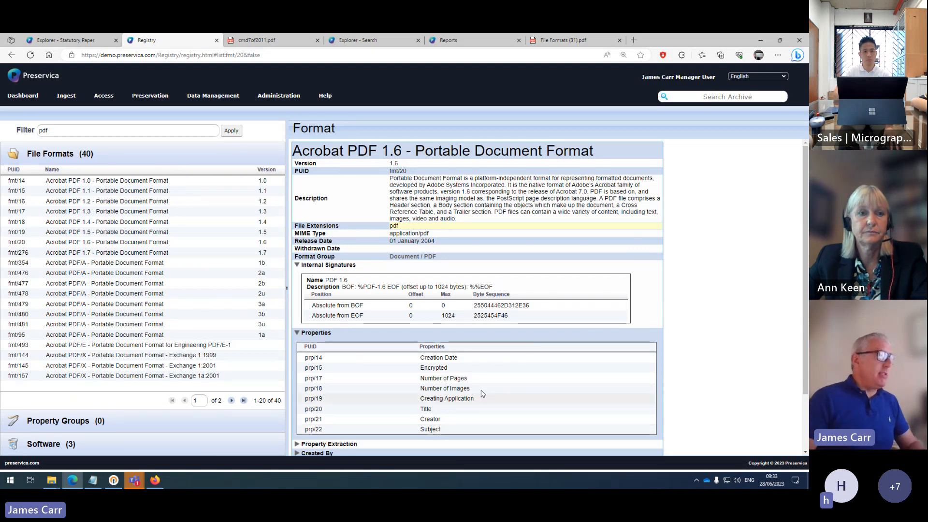
scroll(484, 382, "down", 1)
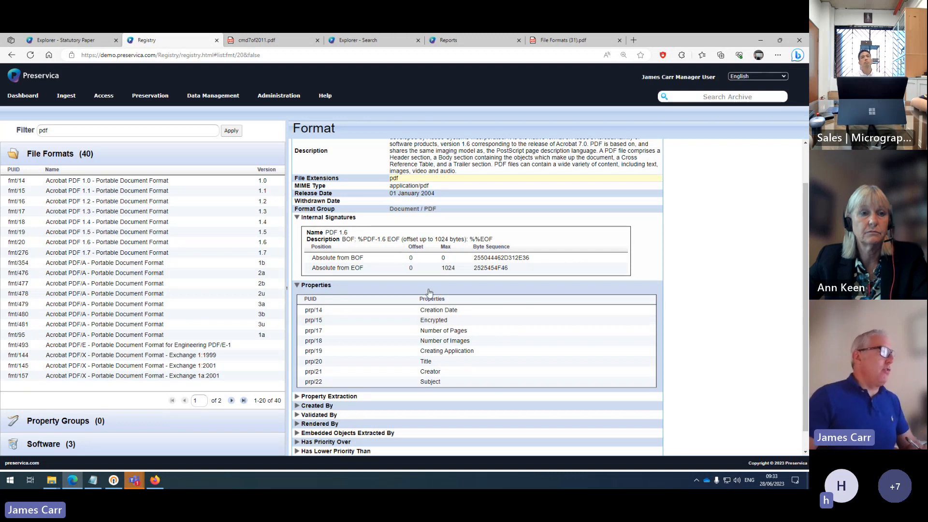
scroll(428, 292, "up", 2)
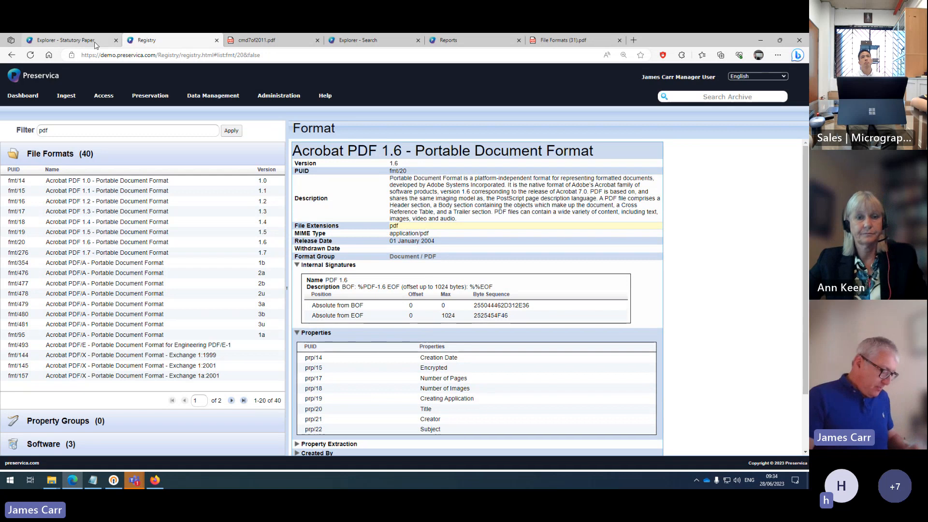
Return to the Statutory Paper folder in Explorer
left_click(81, 39)
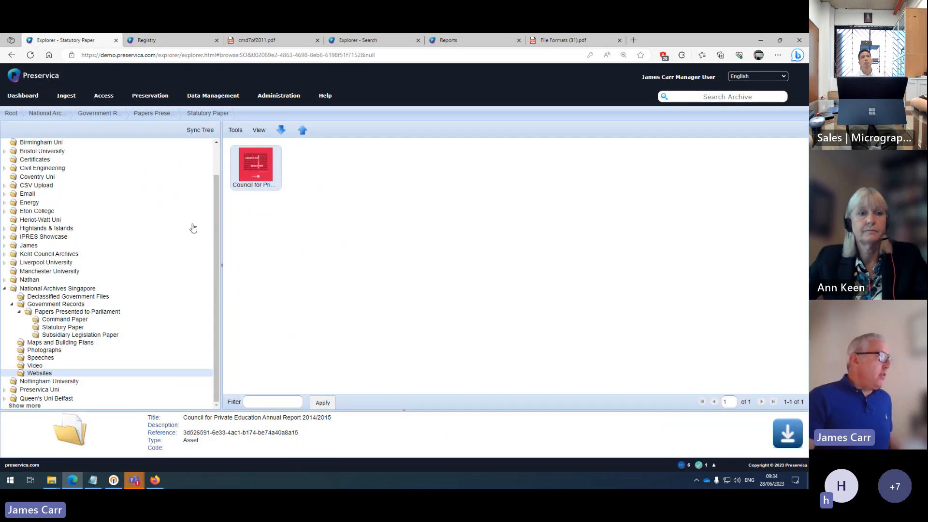
left_click_drag(217, 181, 213, 255)
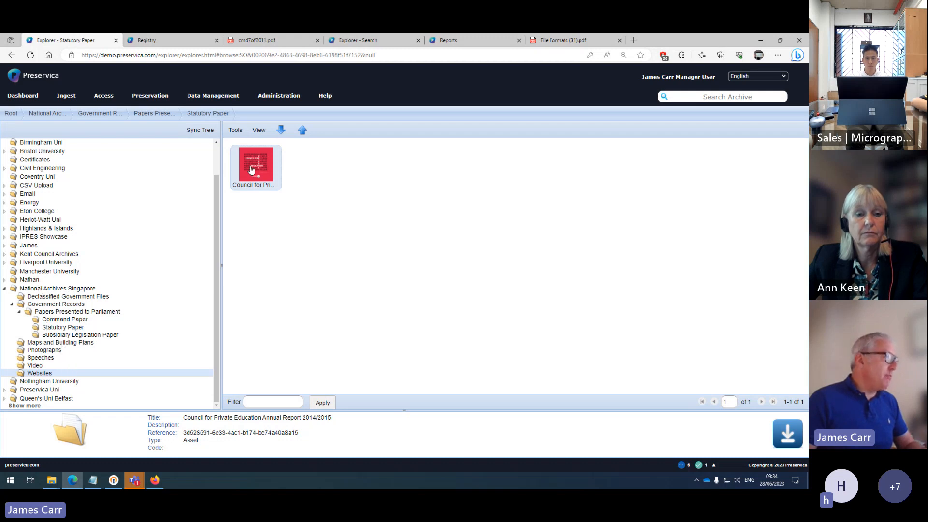
left_click_drag(246, 198, 261, 185)
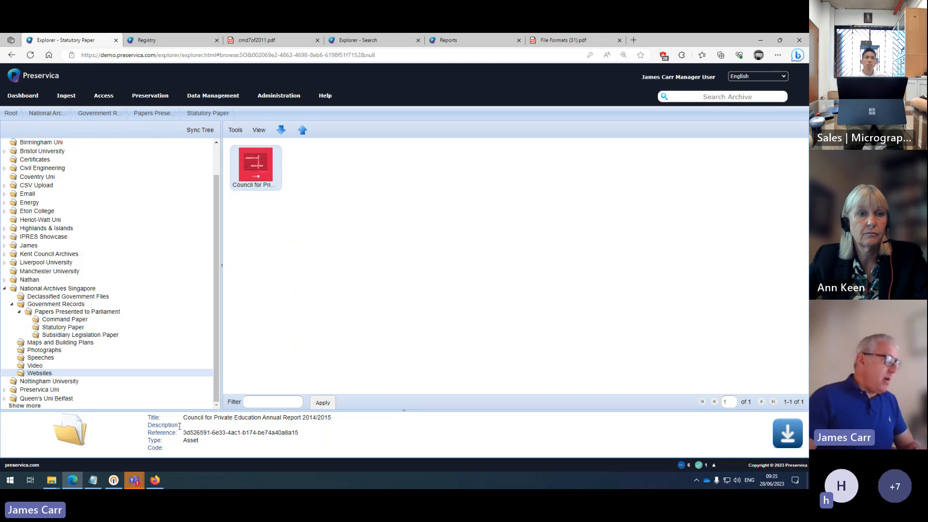
Switch to the National Archives of Singapore site in Firefox, look through its home page, and open the Singapore Improvement Trust map of Toa Payoh
left_click(160, 481)
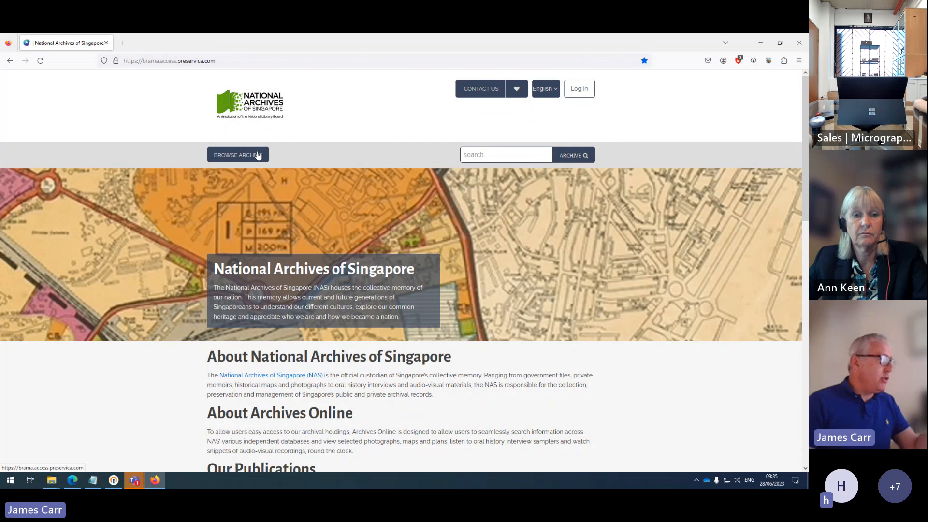
scroll(341, 290, "down", 3)
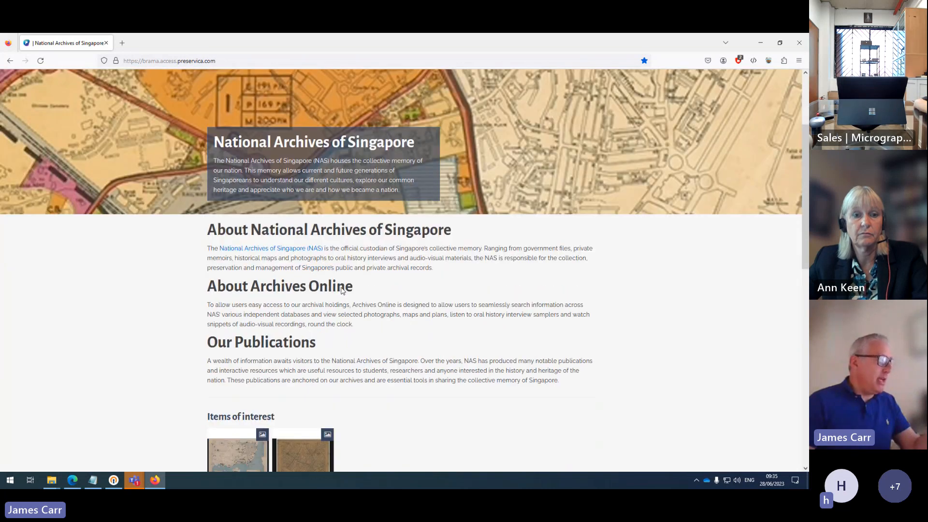
scroll(521, 298, "up", 3)
scroll(521, 298, "down", 5)
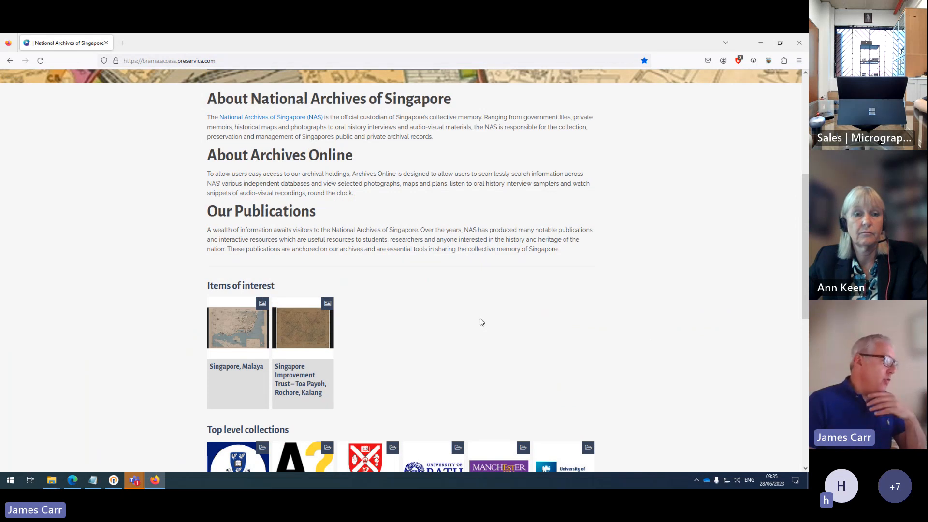
scroll(536, 282, "down", 1)
scroll(538, 280, "up", 2)
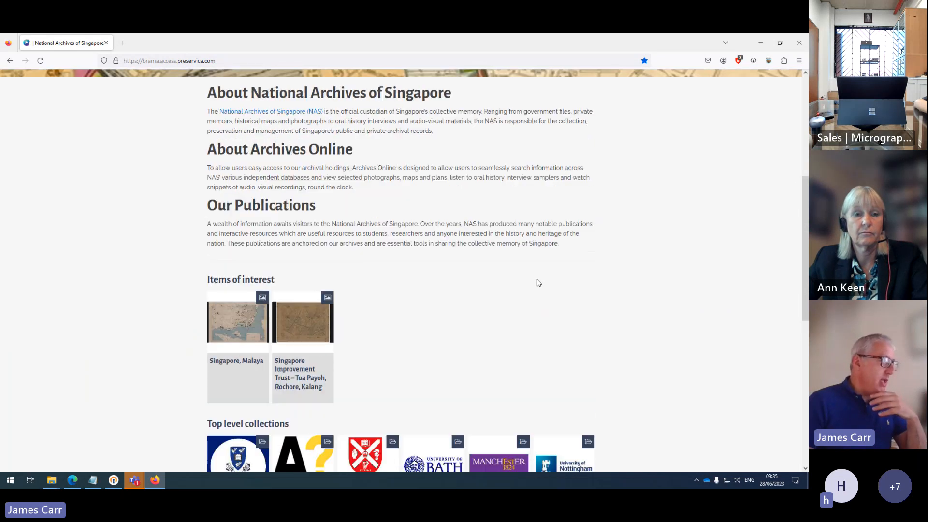
scroll(593, 288, "up", 1)
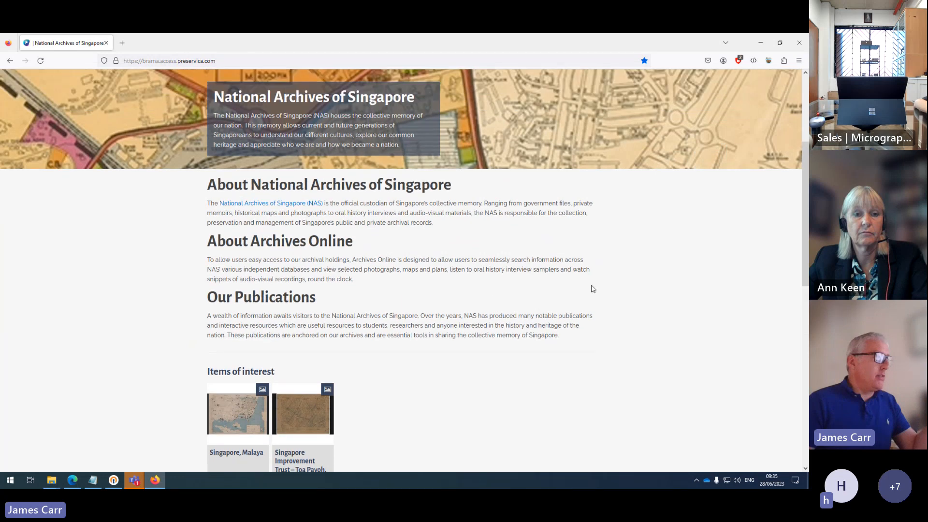
scroll(590, 288, "down", 4)
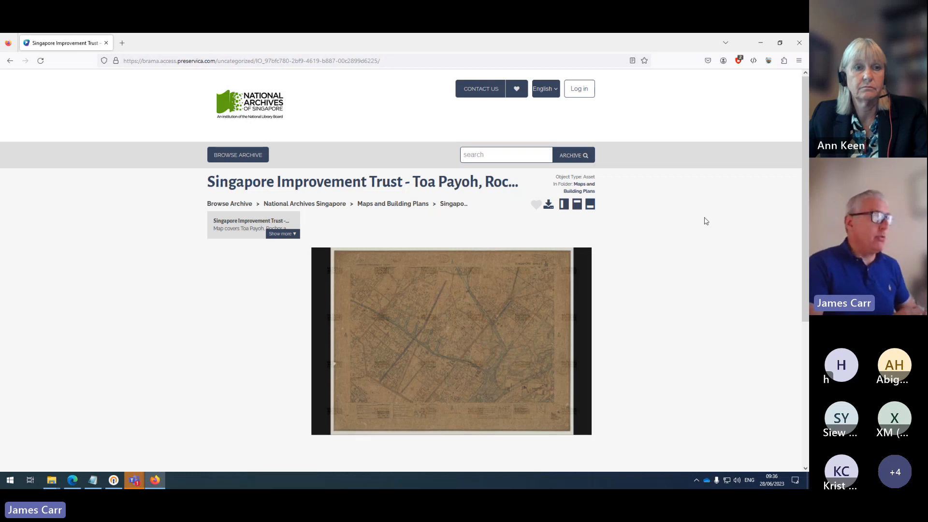
Inspect the Toa Payoh map in full screen at closer zoom, and return to the embedded viewer with more of the sheet in view
mouse_move(518, 259)
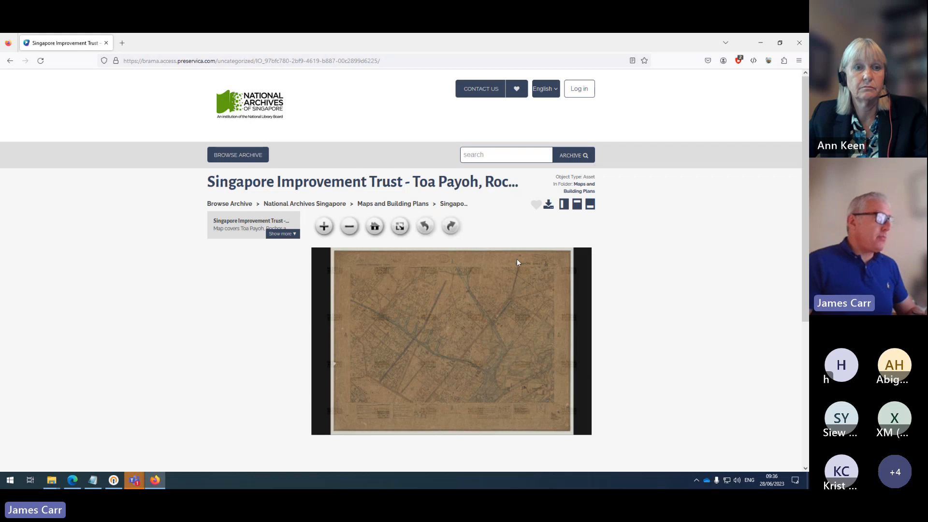
left_click(399, 227)
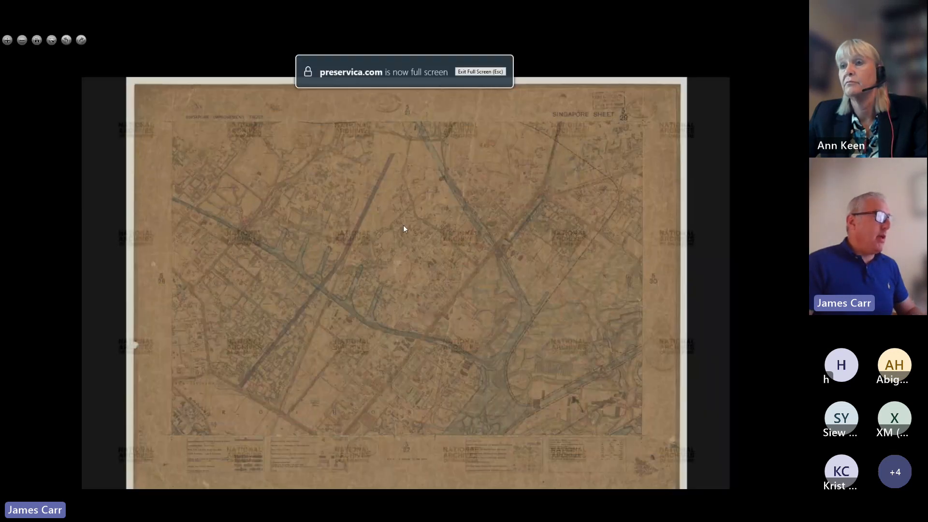
scroll(419, 203, "up", 1)
scroll(420, 207, "up", 5)
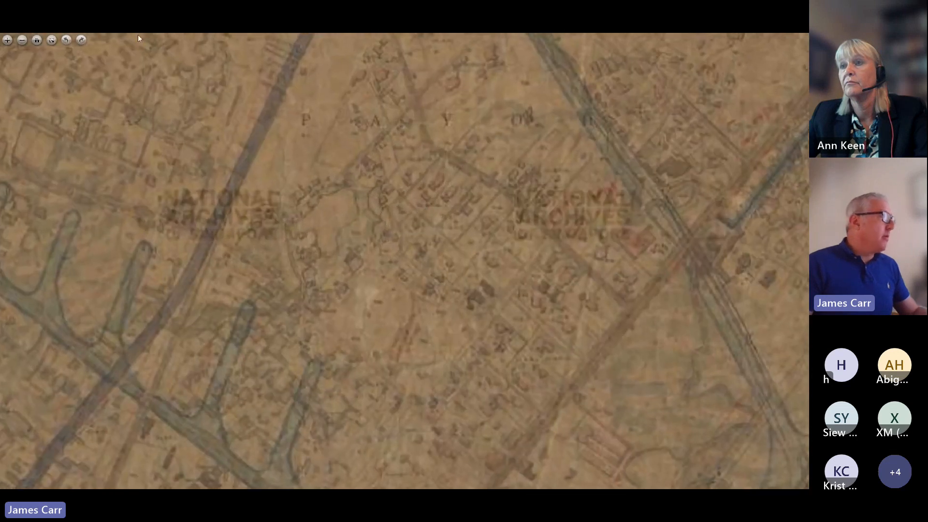
left_click(51, 40)
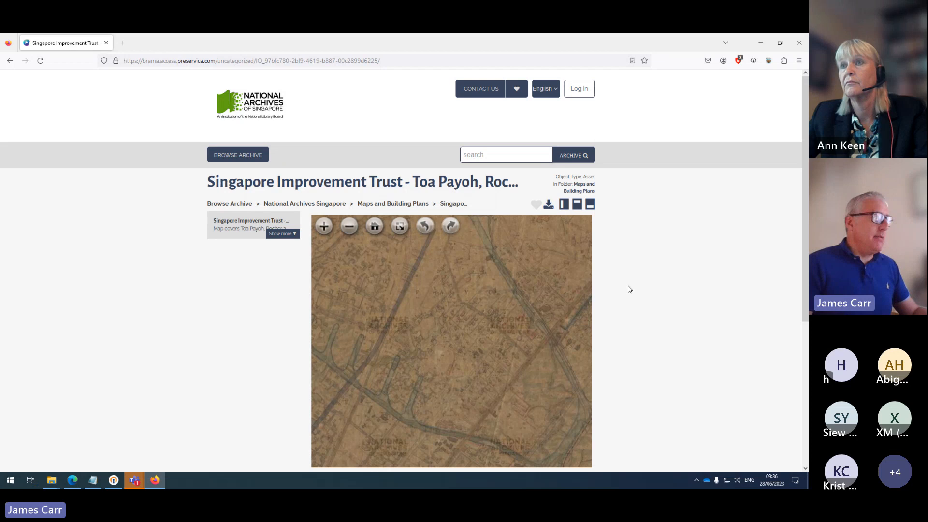
scroll(540, 291, "down", 3)
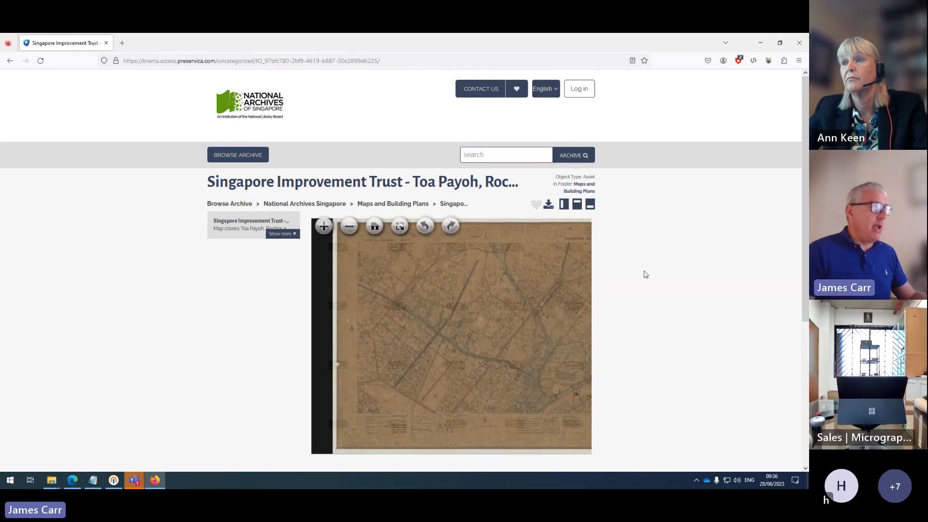
scroll(465, 299, "down", 2)
scroll(465, 300, "up", 3)
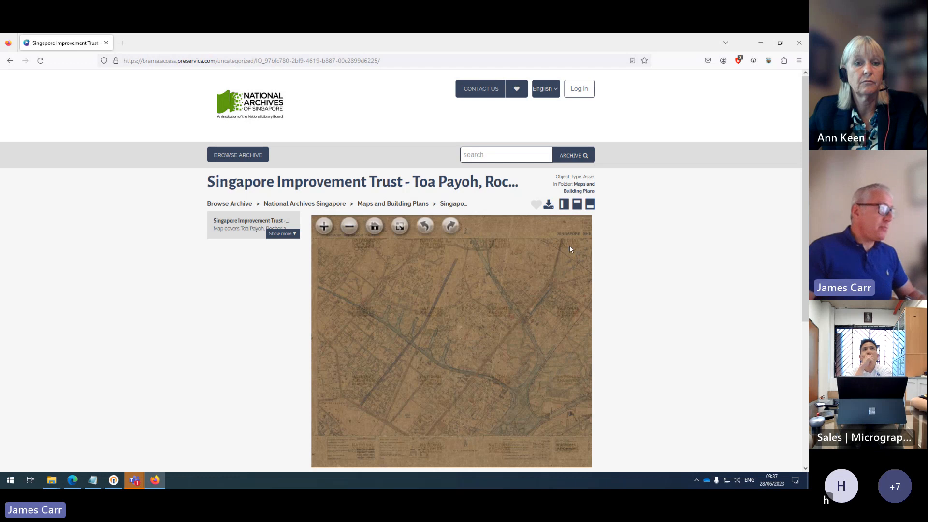
Browse to the Video folder of National Archives Singapore and play "Mapping the World: Curator's Tour"
left_click(306, 205)
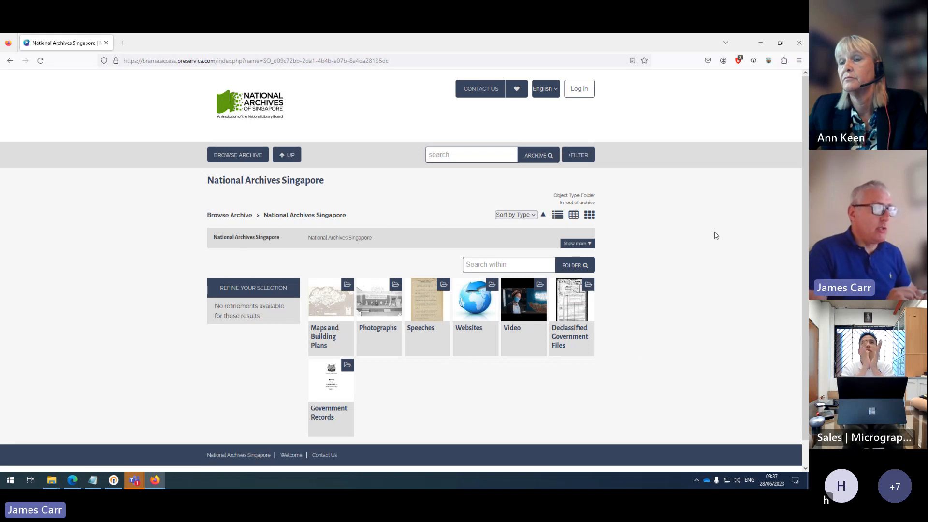
left_click(522, 300)
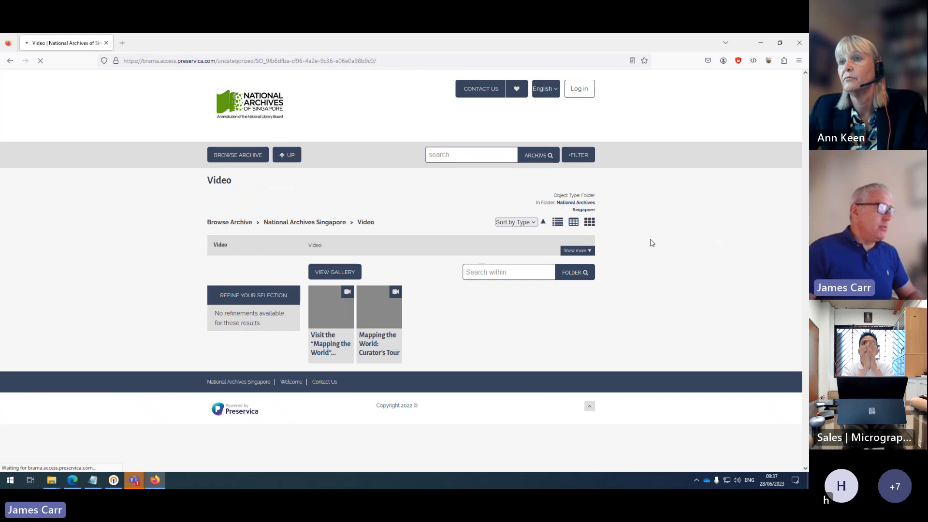
left_click(382, 308)
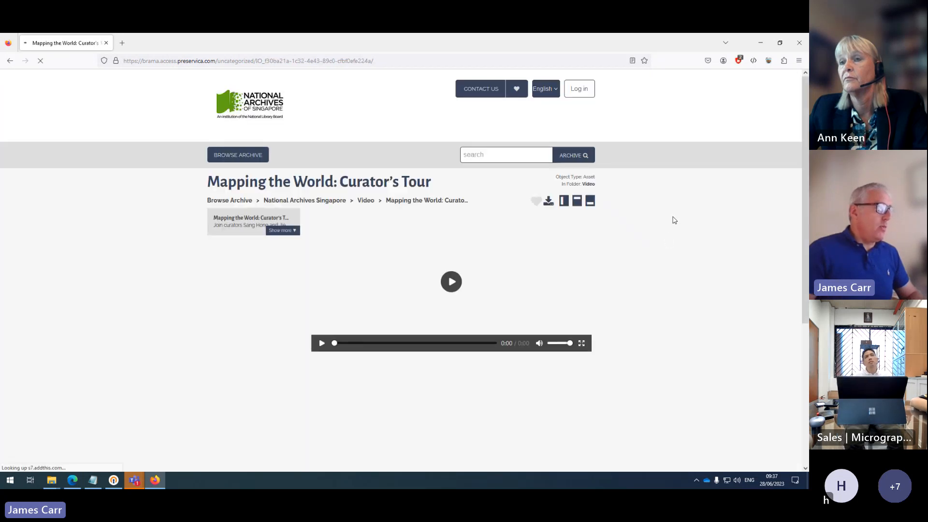
left_click(452, 289)
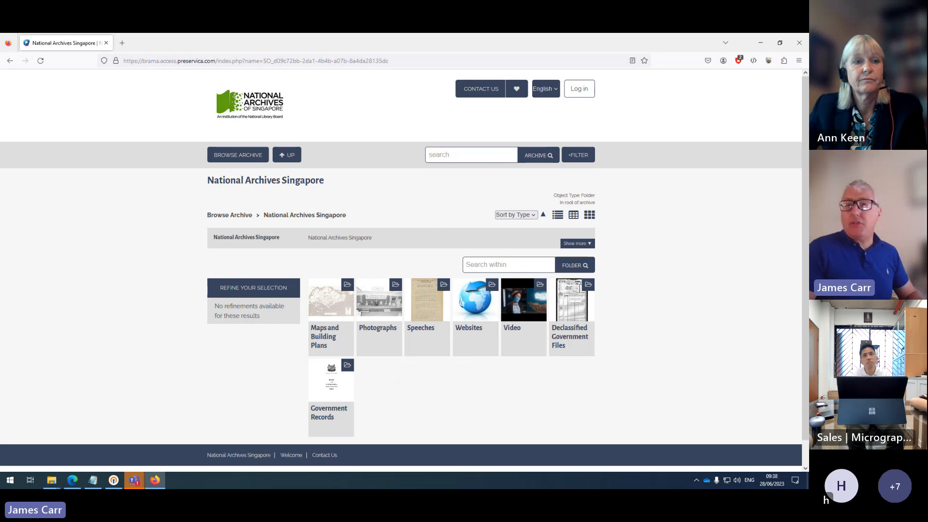
Search the whole archive for the exact phrase "Shangri-la Hotel" and open the matching speech to view its first page
key("alt+Tab")
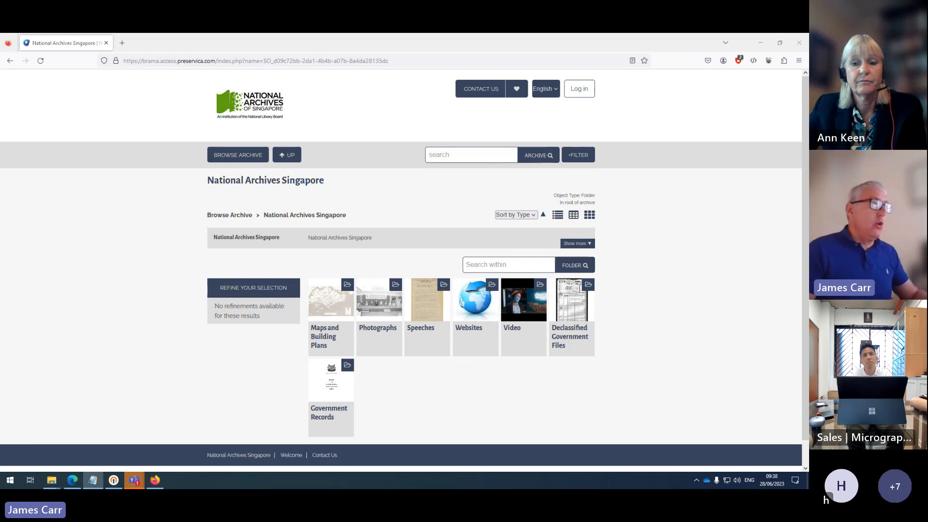
left_click(447, 152)
type("\"Shangri-la Hotel\"")
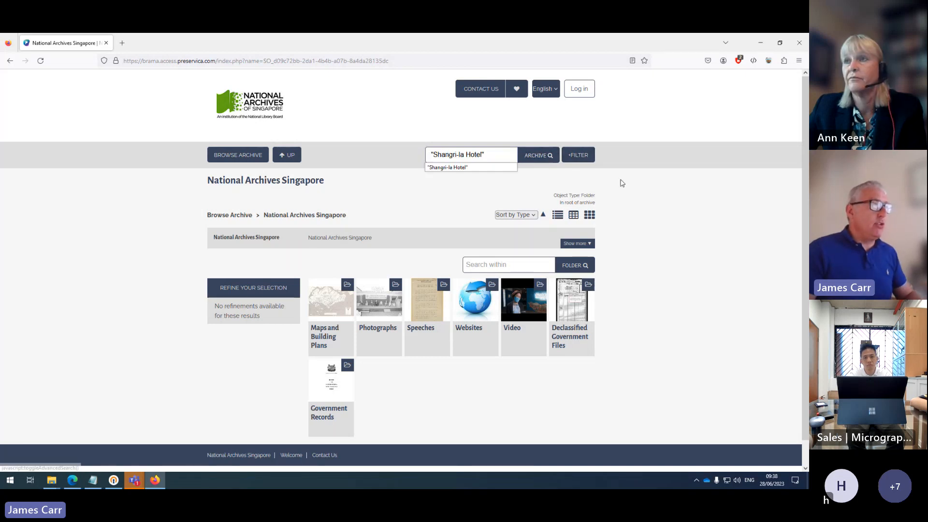
left_click(537, 157)
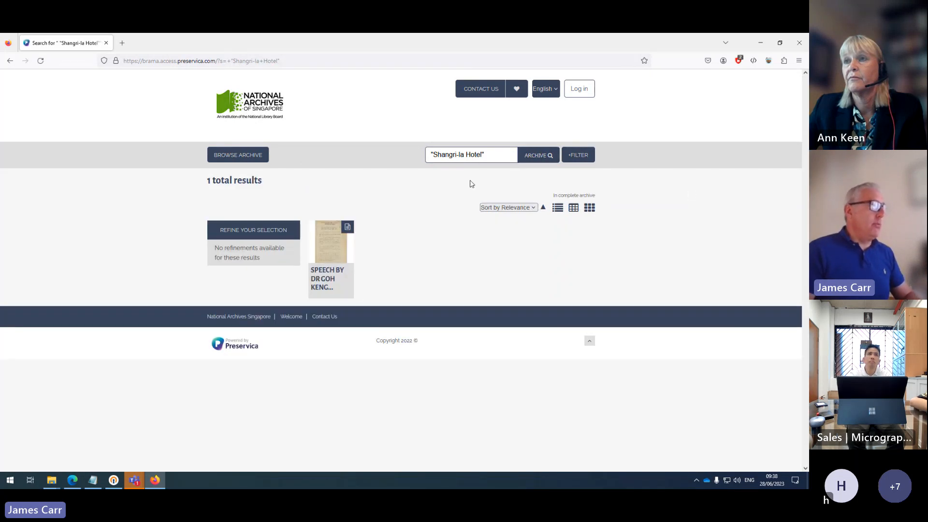
left_click(333, 249)
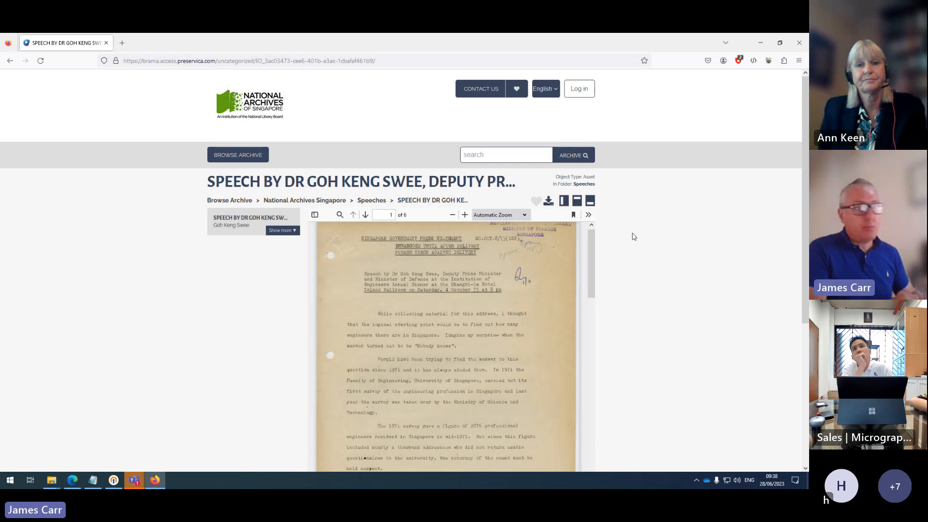
scroll(634, 237, "down", 1)
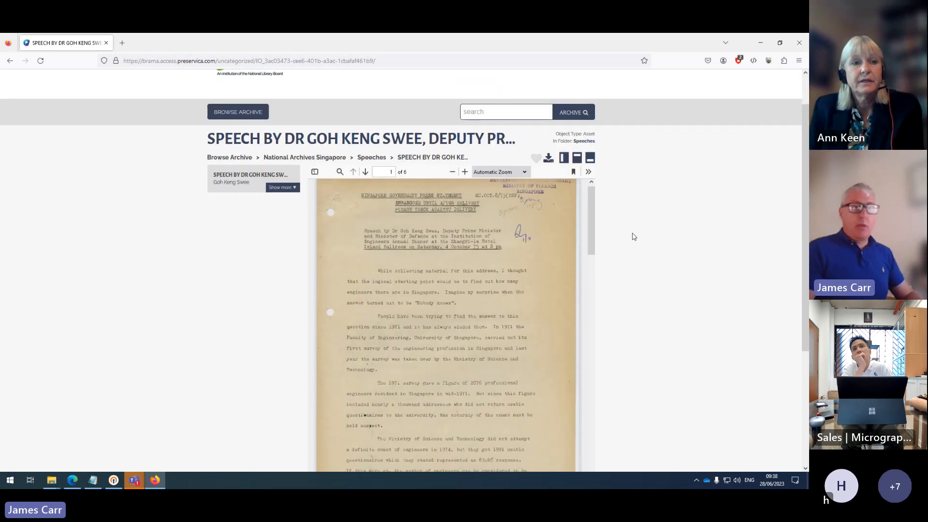